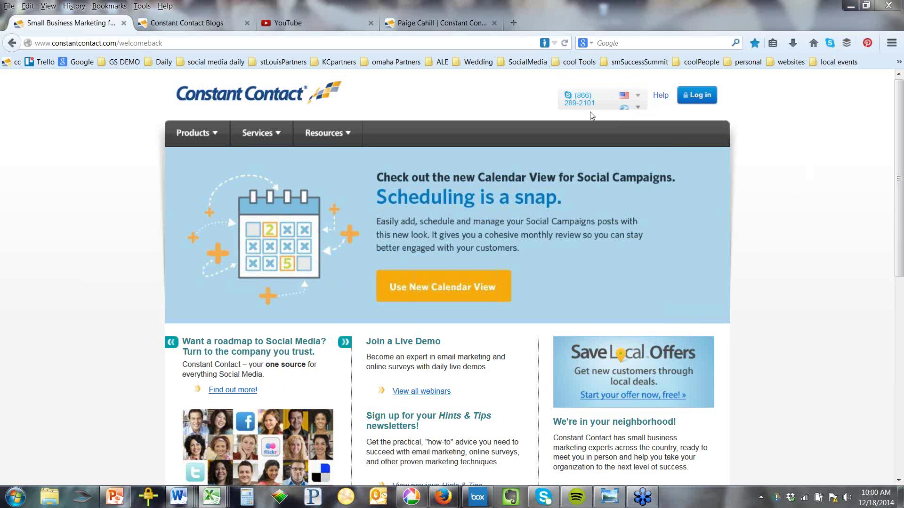
click(594, 106)
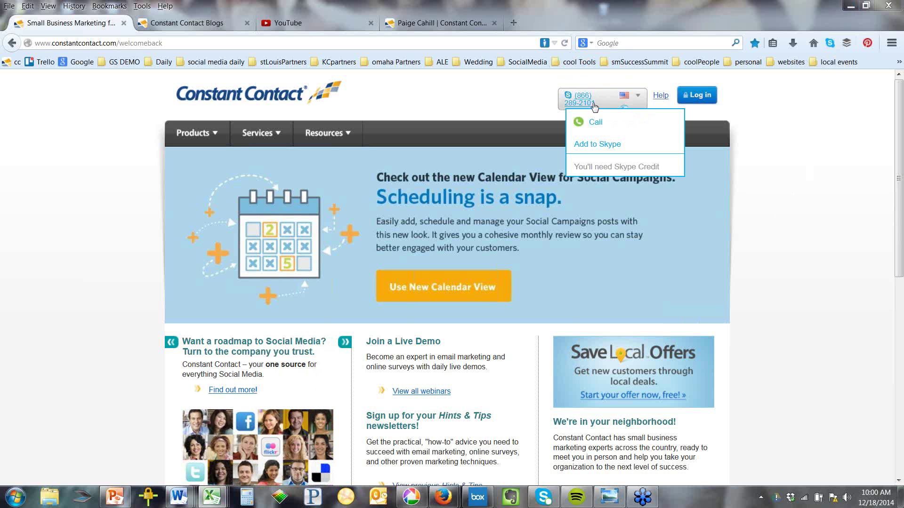
click(527, 108)
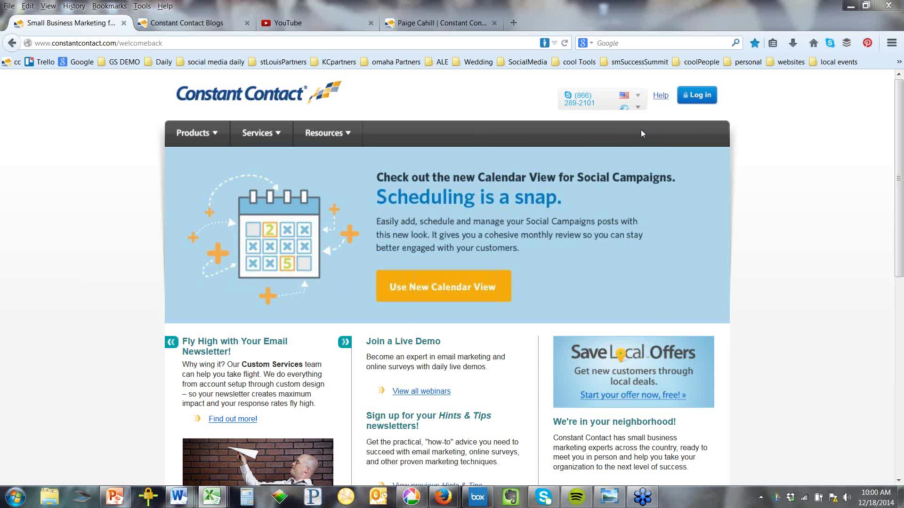
Step: Log in to the account using the saved username rddmidwest and its stored password
click(697, 100)
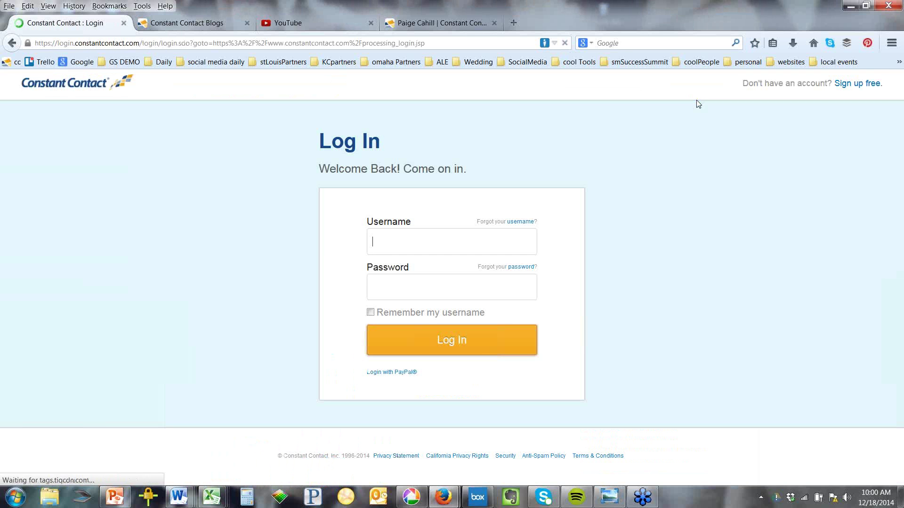
click(433, 238)
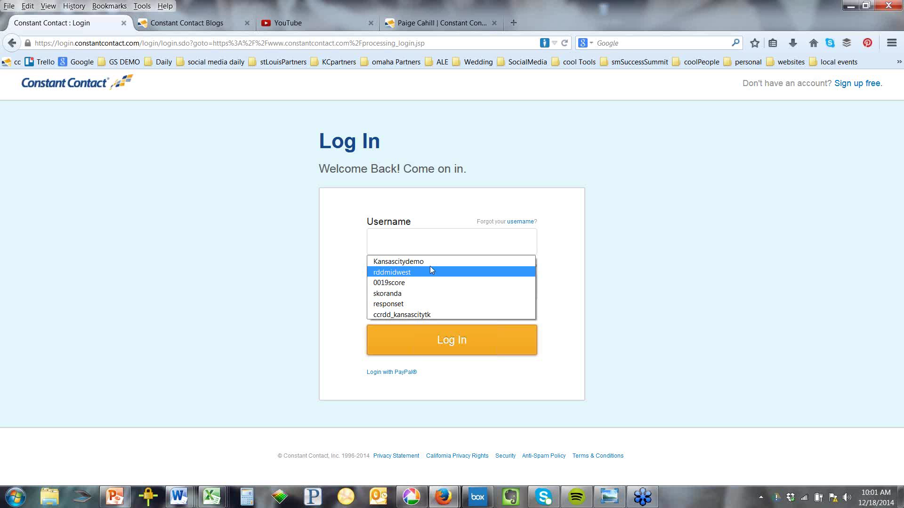
click(430, 266)
double_click(437, 243)
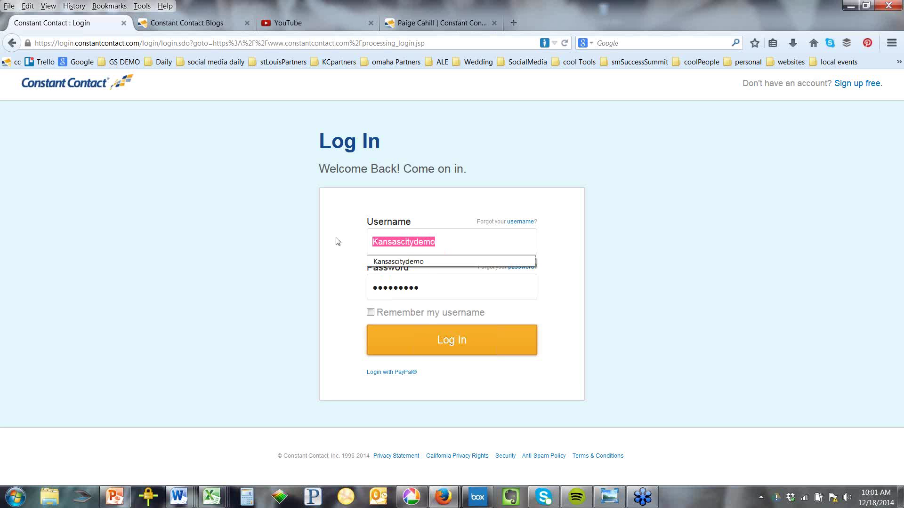
text(rdd)
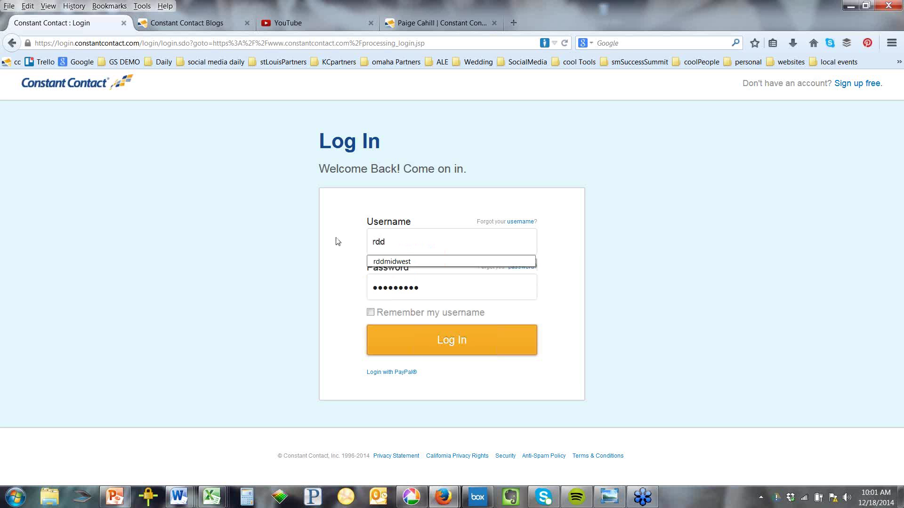
click(370, 262)
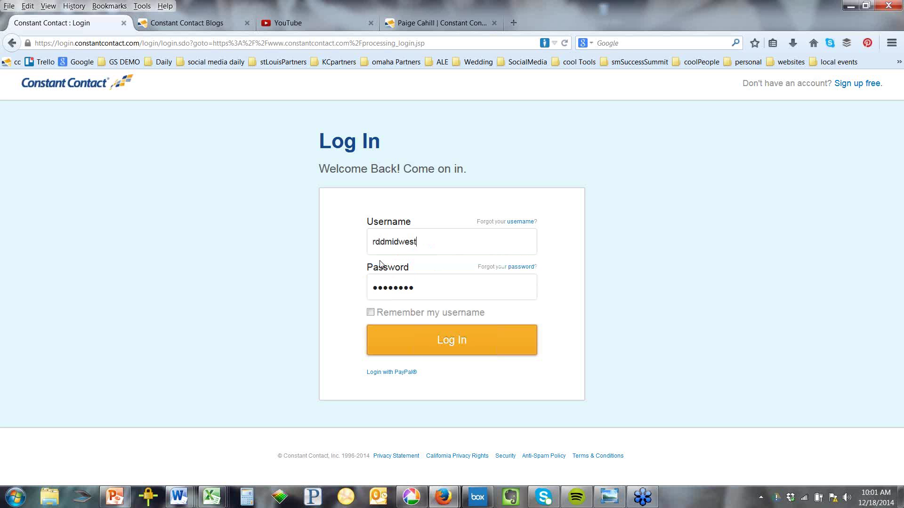
click(431, 344)
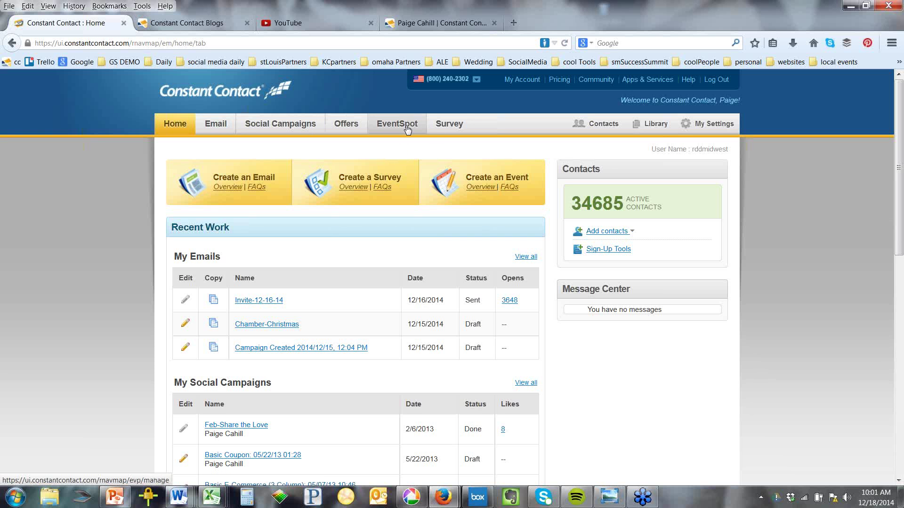
Step: Copy the survey "Plan for 2015-Survey", name the copy "Plan for 2016-Survey" and continue to its editing page
click(436, 131)
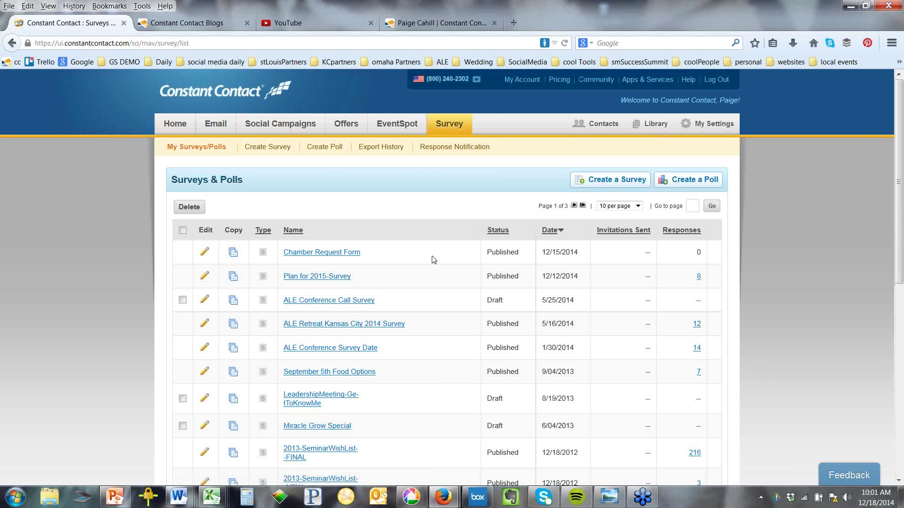
click(233, 278)
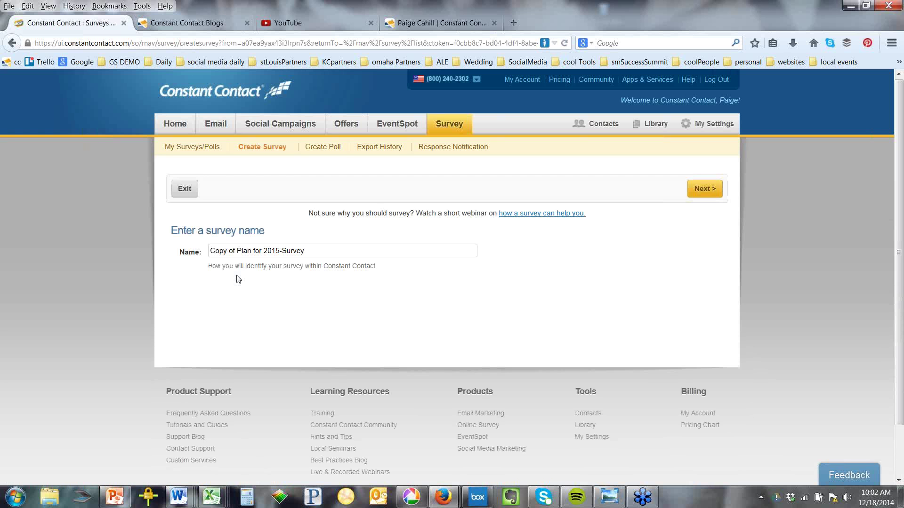
drag(314, 255, 208, 254)
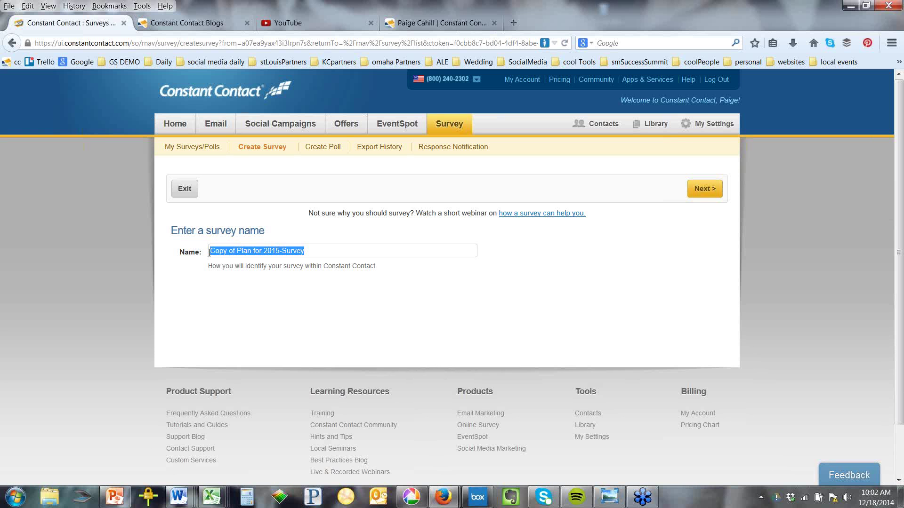
click(235, 252)
drag(237, 252, 190, 254)
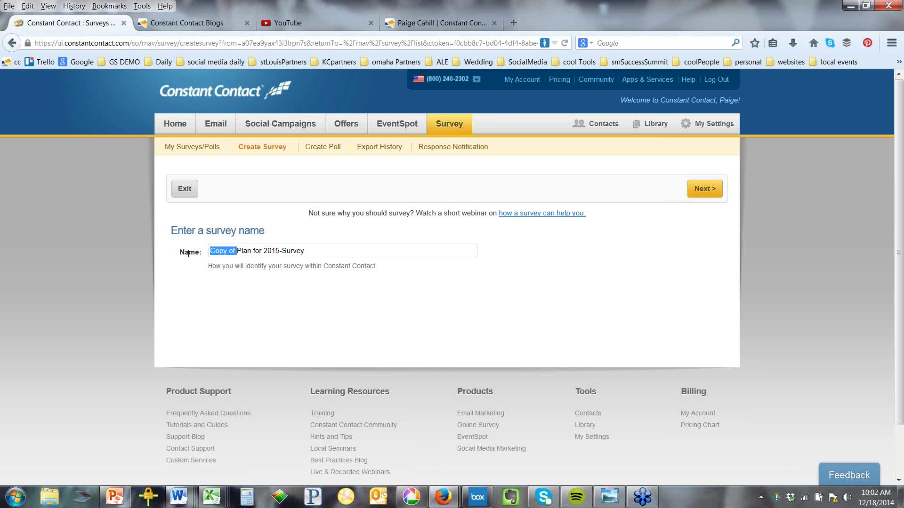
key(BackSpace)
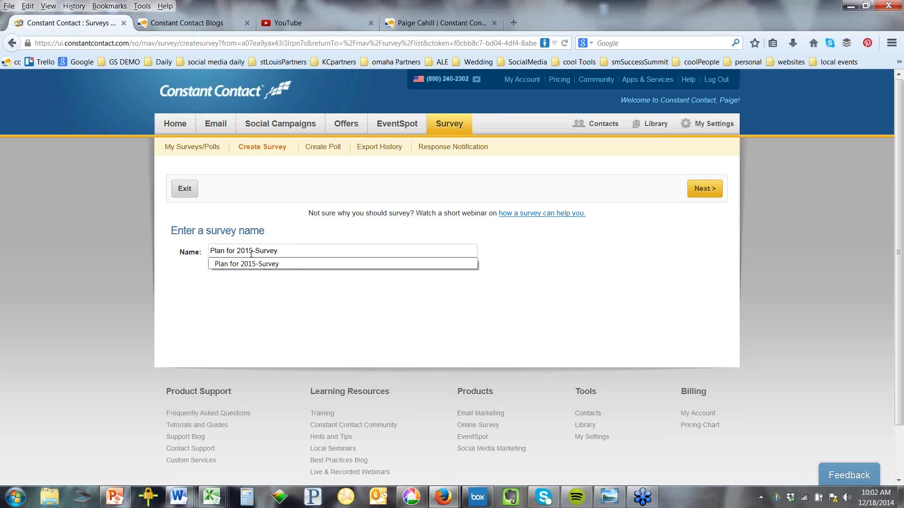
drag(250, 252, 253, 251)
text(6)
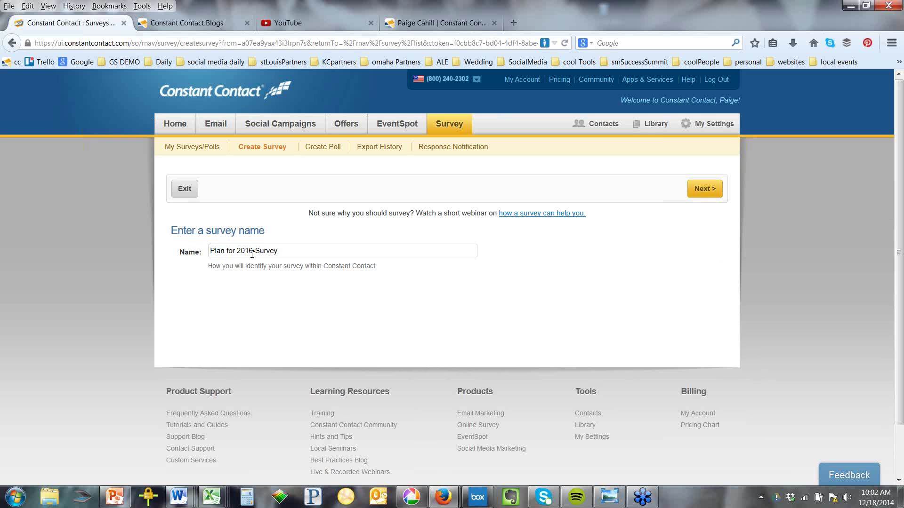
click(694, 195)
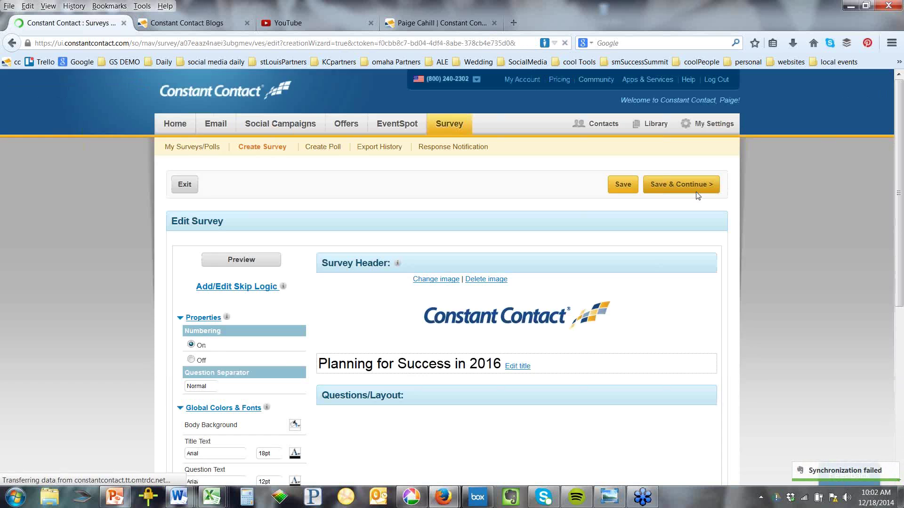
click(696, 192)
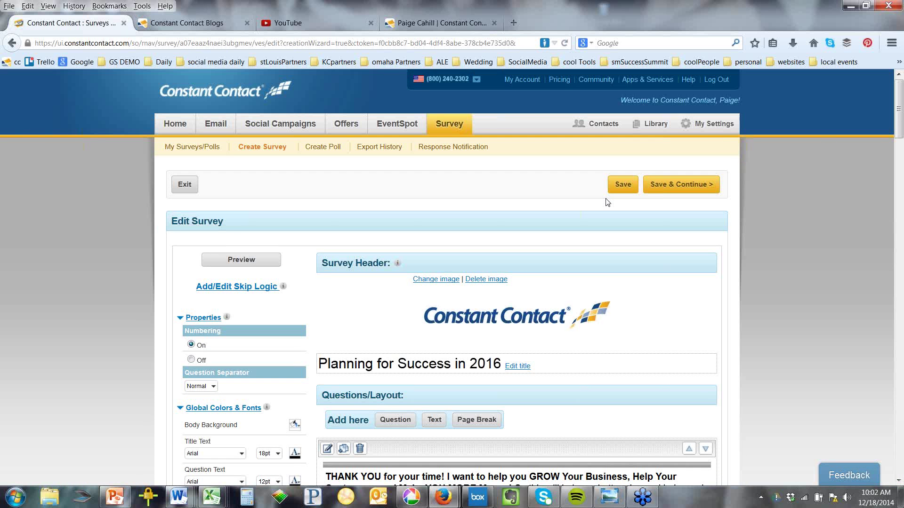
Step: Exit the survey editor without saving and return to the list of surveys and polls
click(184, 188)
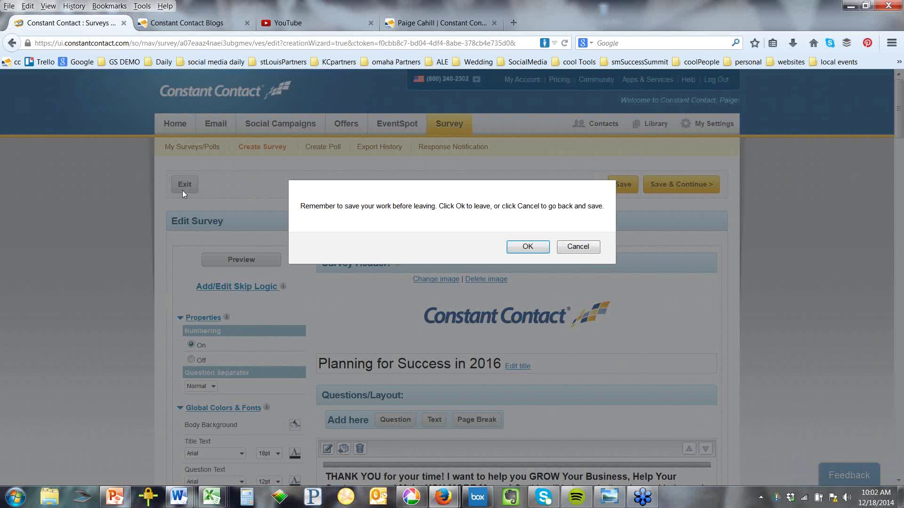
click(509, 248)
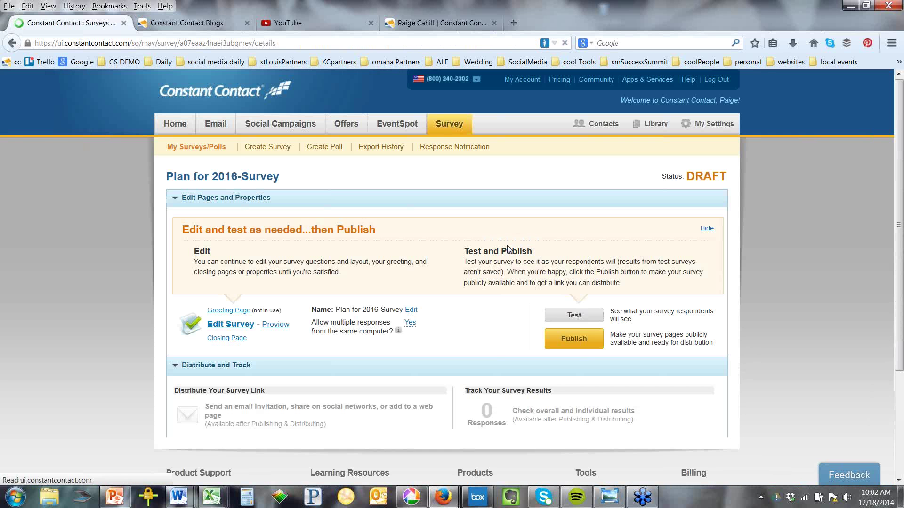
click(446, 128)
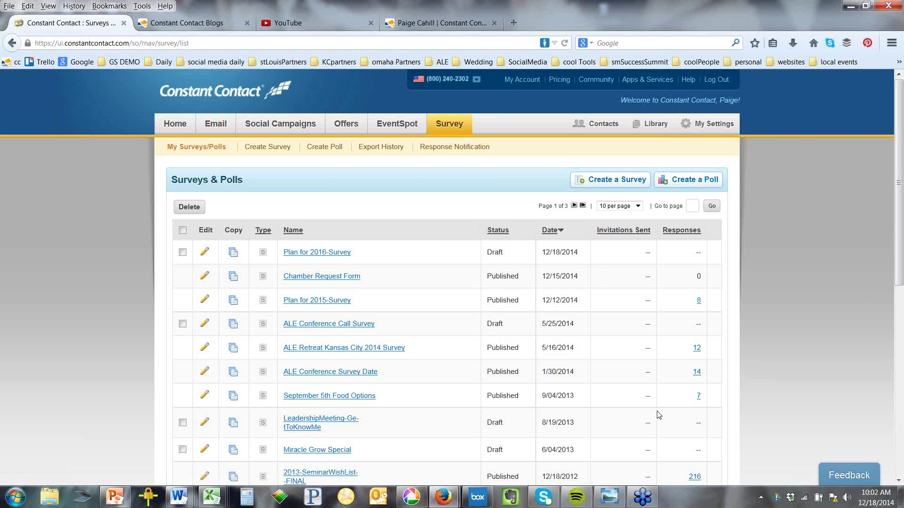
Step: Open the details of the 2013-SeminarWishList-FINAL survey and select its web page URL
scroll(657, 414, down, 3)
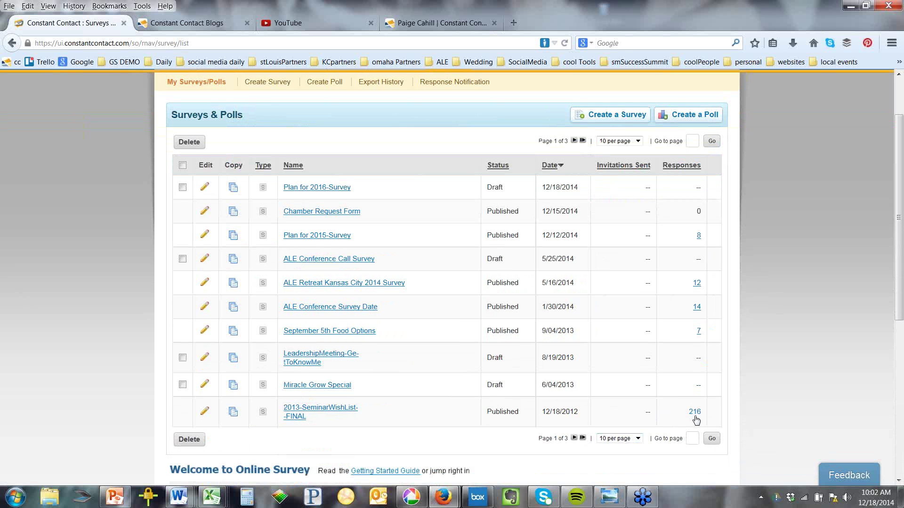
click(309, 410)
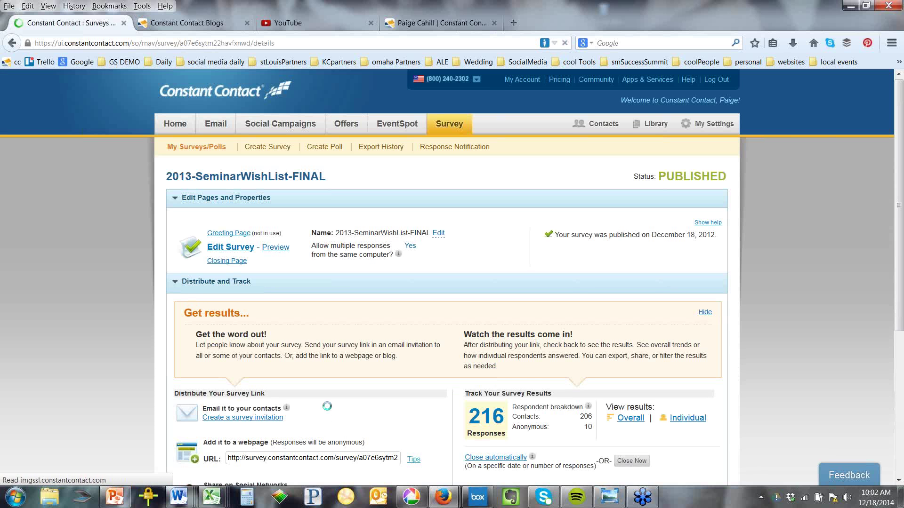
scroll(329, 405, down, 3)
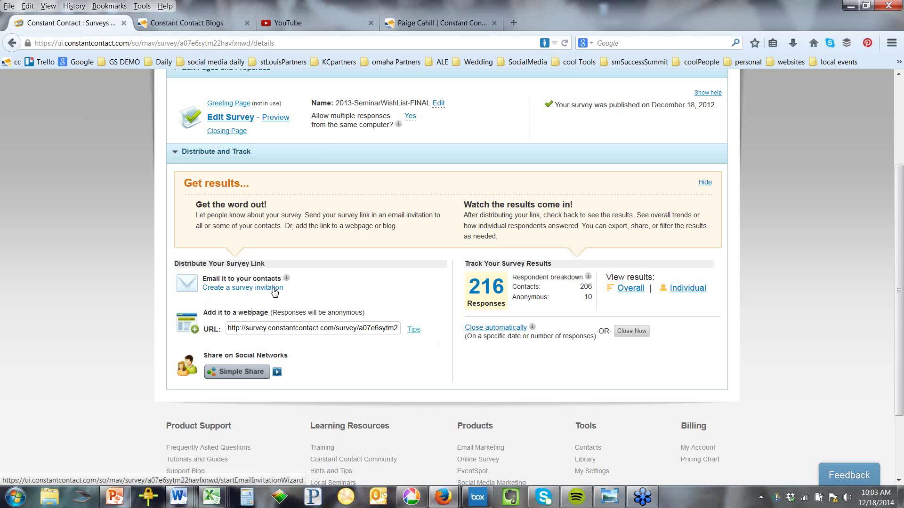
click(280, 331)
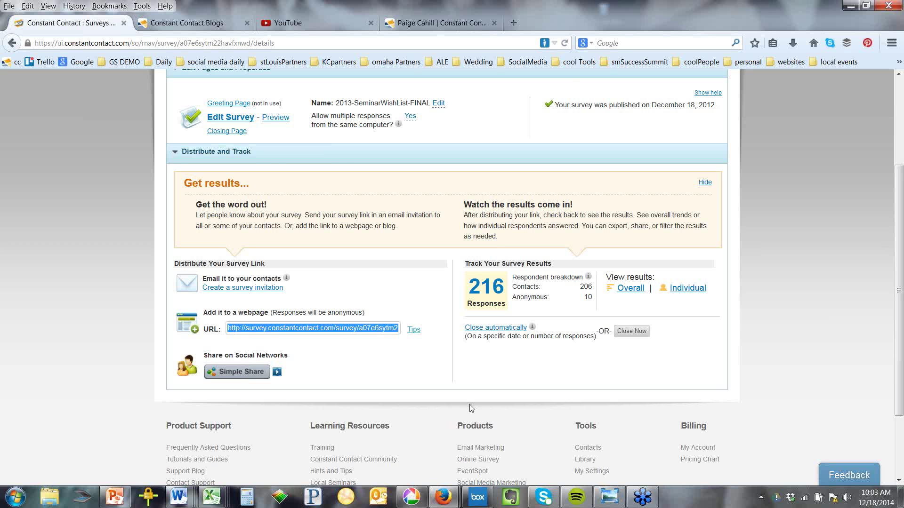
Step: View the survey's overall results, read the comments on the organization type question, and return to the results
click(632, 293)
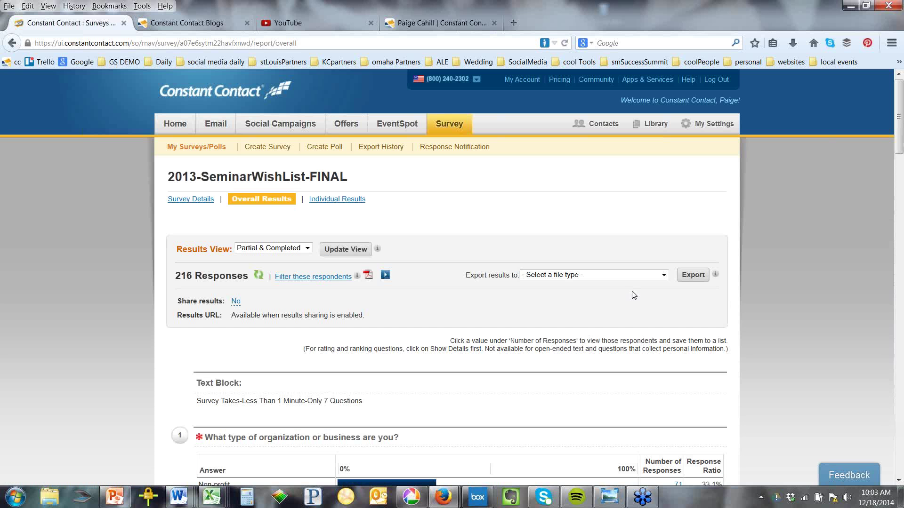
scroll(632, 294, down, 4)
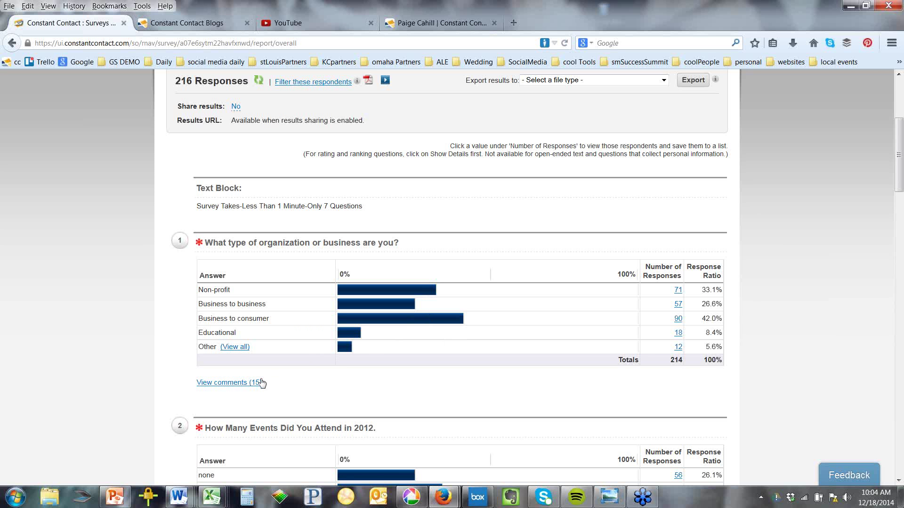
click(227, 385)
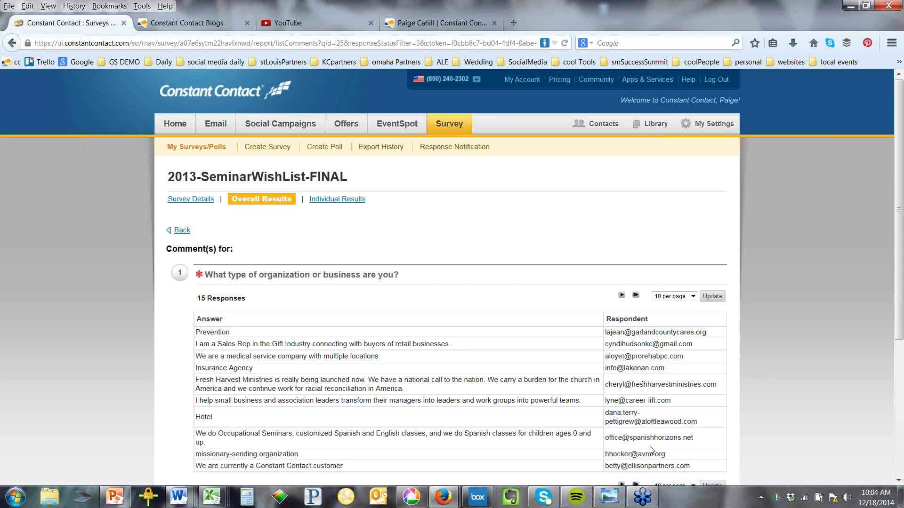
click(178, 230)
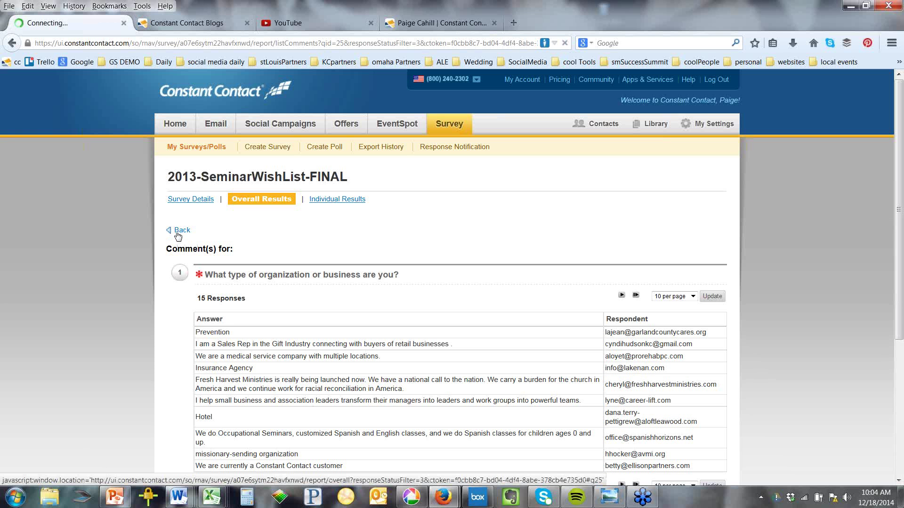
Step: View the respondents who answered 3-5 to the 2012 events attended question, and return to the overall results
scroll(184, 241, down, 10)
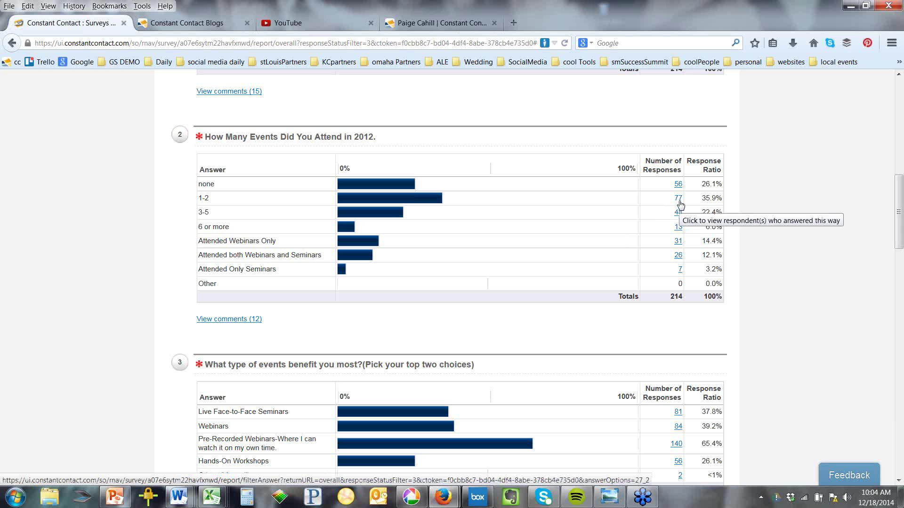
click(677, 214)
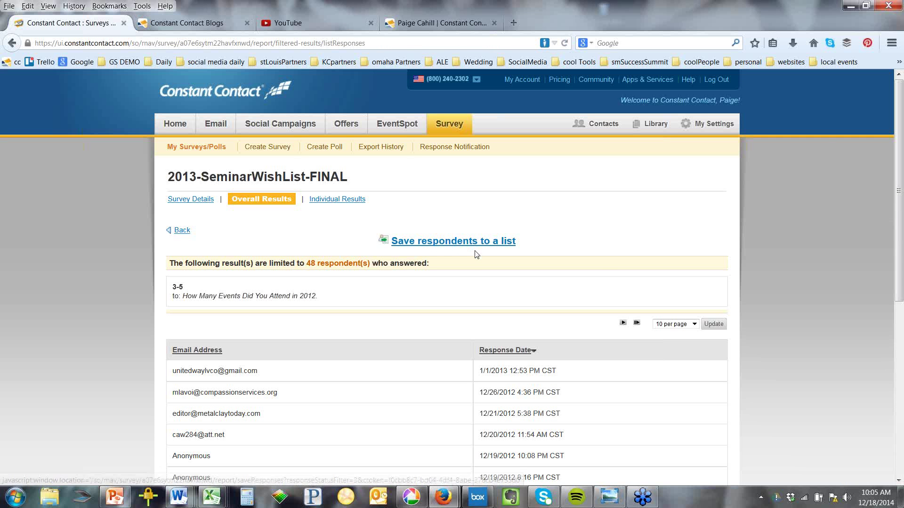
click(182, 230)
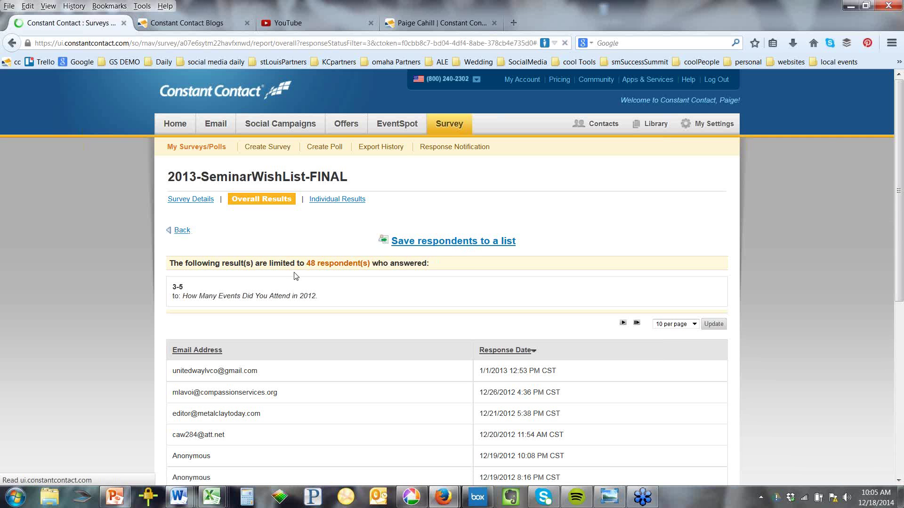
Step: Show the respondents who chose Webinars as most beneficial, try to save them to a list, and return to the survey list
scroll(296, 277, down, 5)
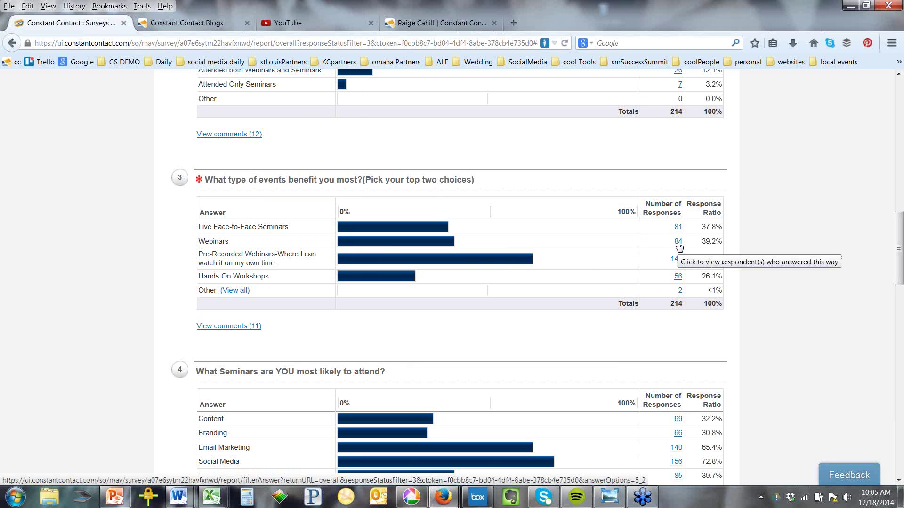
click(678, 243)
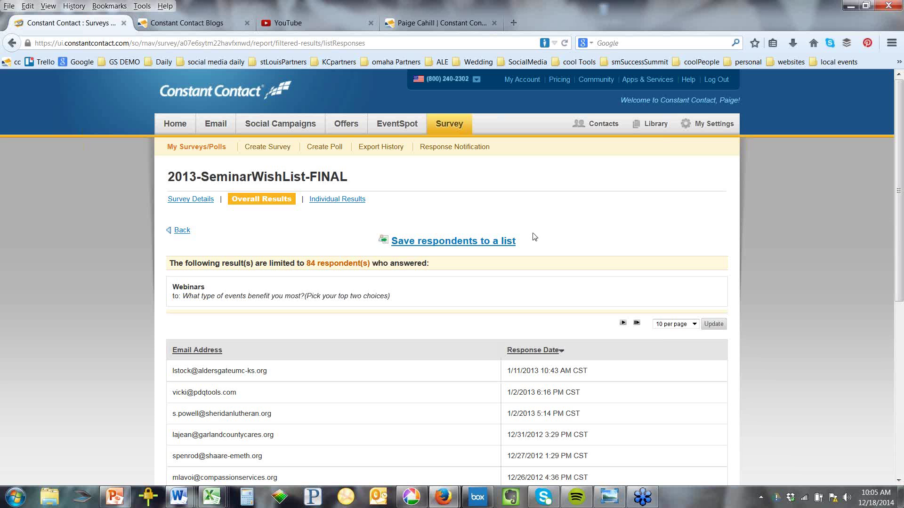
click(476, 246)
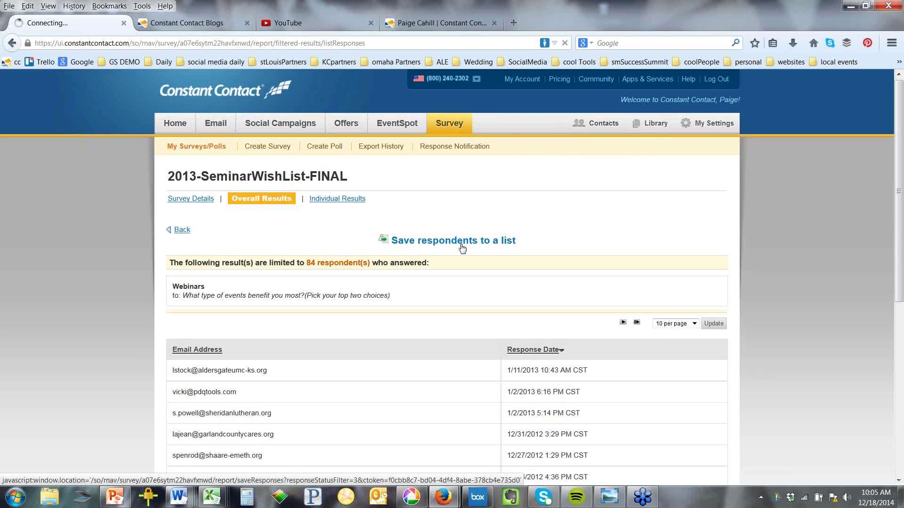
scroll(461, 248, down, 5)
scroll(461, 248, up, 5)
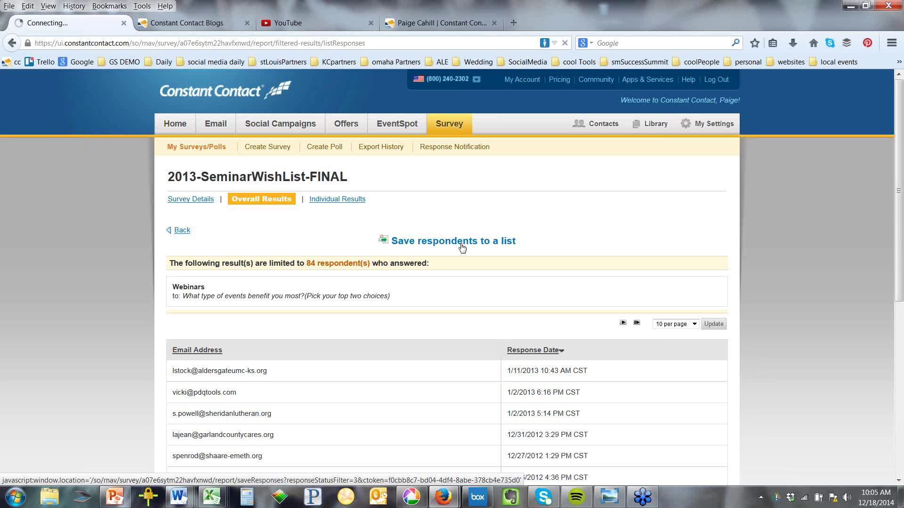
click(445, 126)
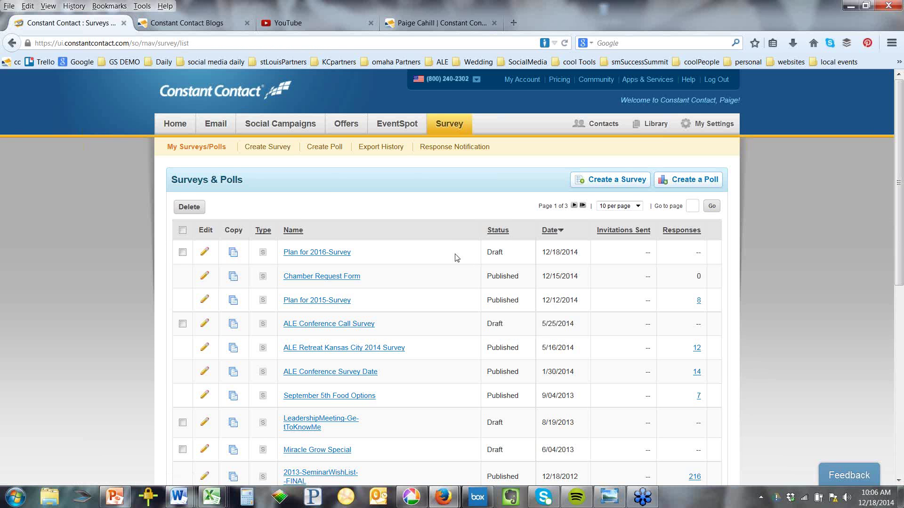
Step: Open the overall results of the Plan for 2015-Survey and review the answers on the best training call day and time
scroll(456, 257, down, 2)
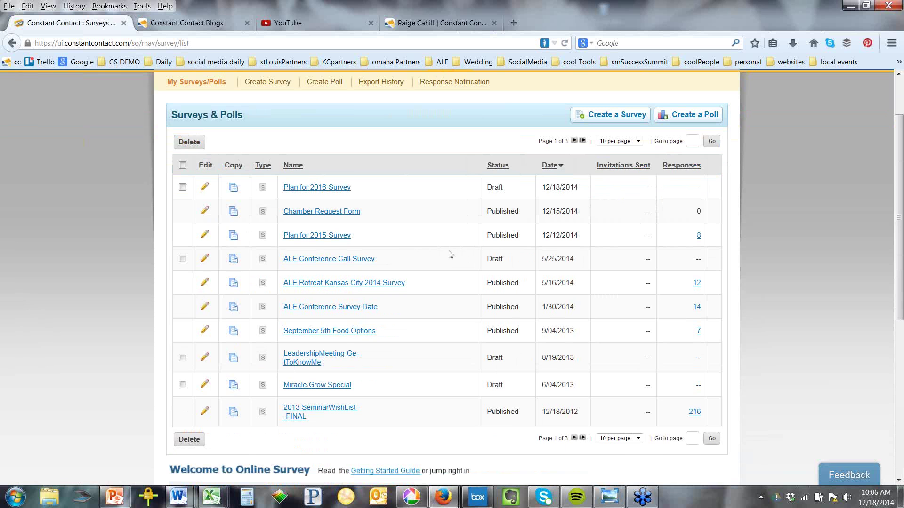
click(303, 237)
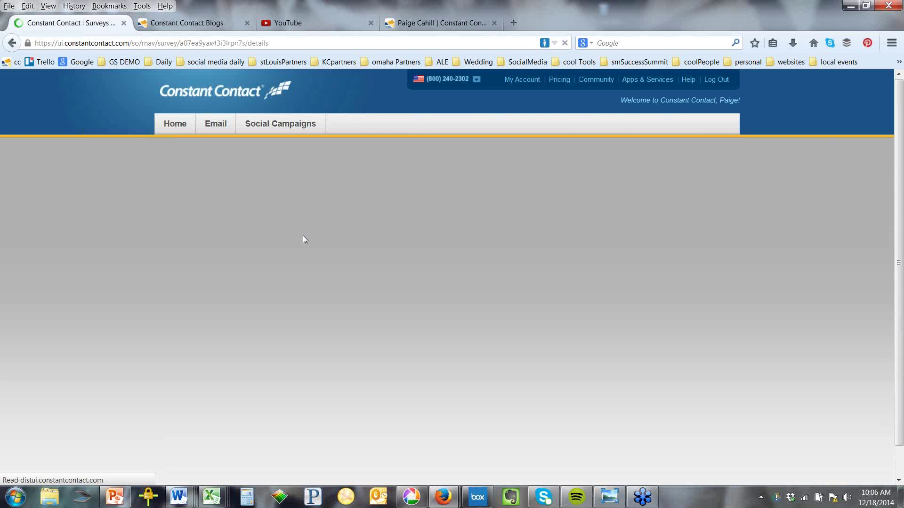
scroll(303, 235, down, 3)
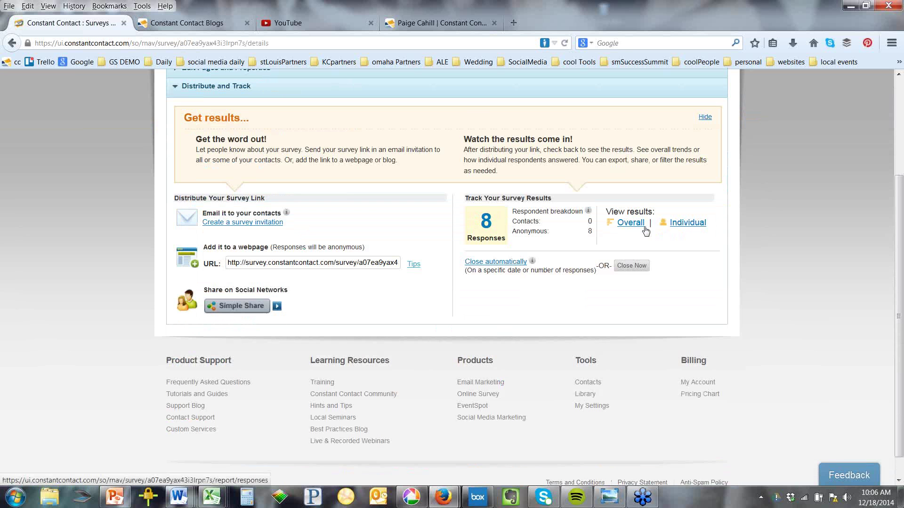
click(628, 223)
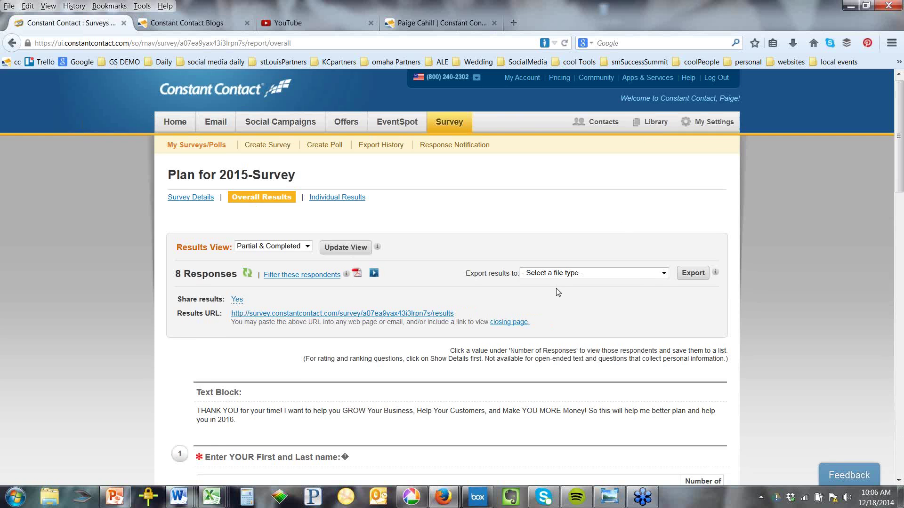
scroll(557, 292, down, 6)
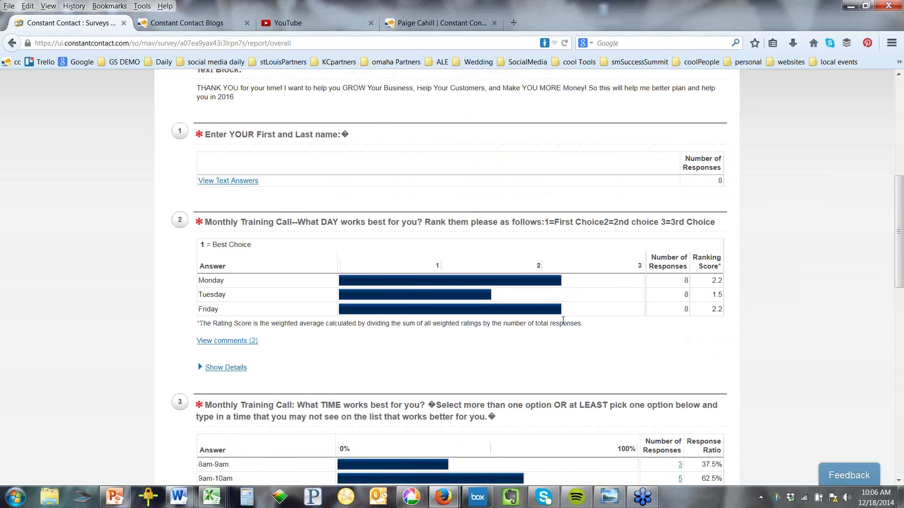
scroll(563, 321, down, 4)
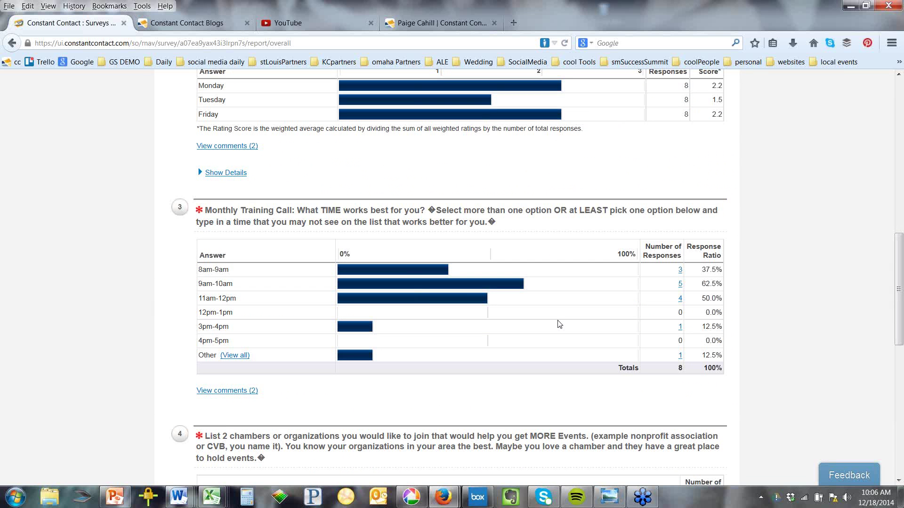
mouse_move(429, 290)
scroll(428, 292, down, 3)
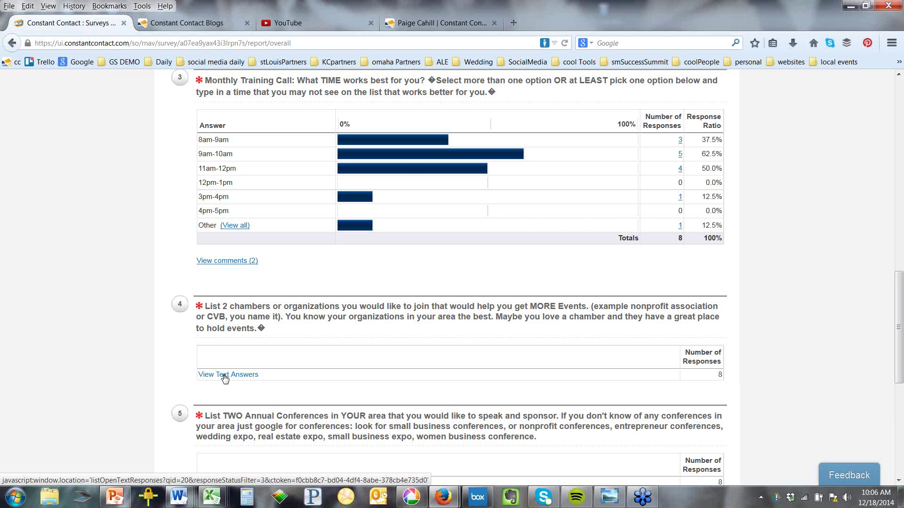
Step: Choose Excel (.xls) - Summary with text responses as the file type for exporting the survey results
scroll(224, 377, up, 7)
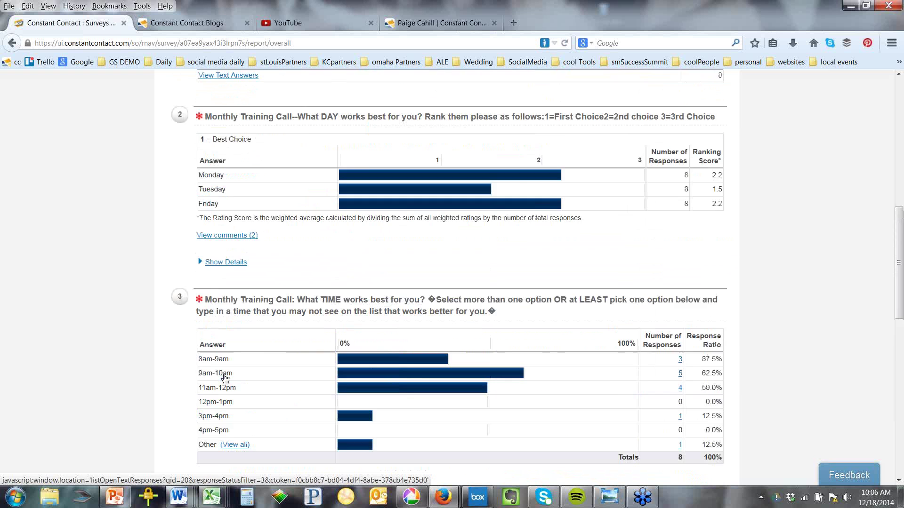
scroll(227, 377, up, 6)
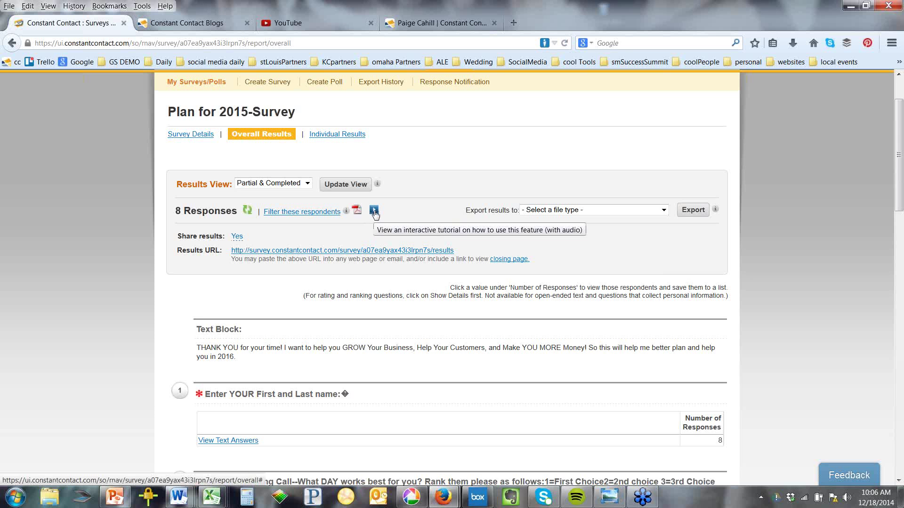
click(538, 211)
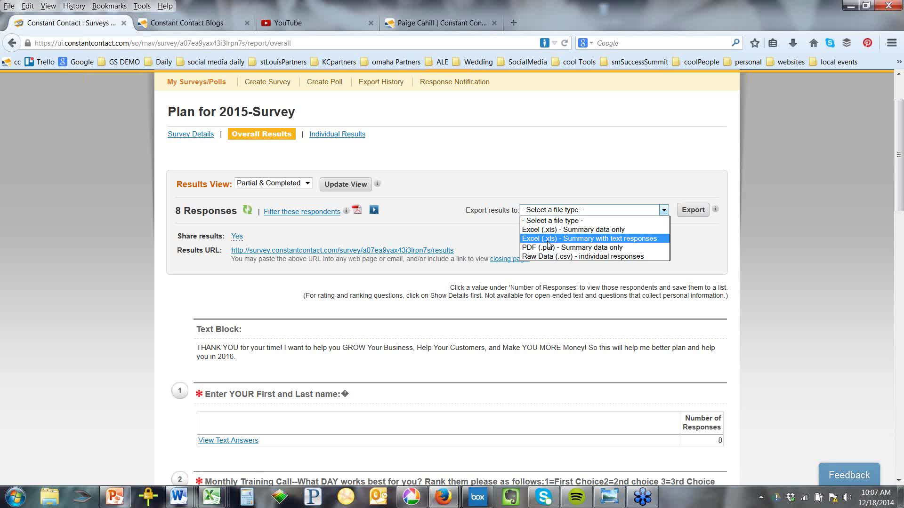
click(548, 240)
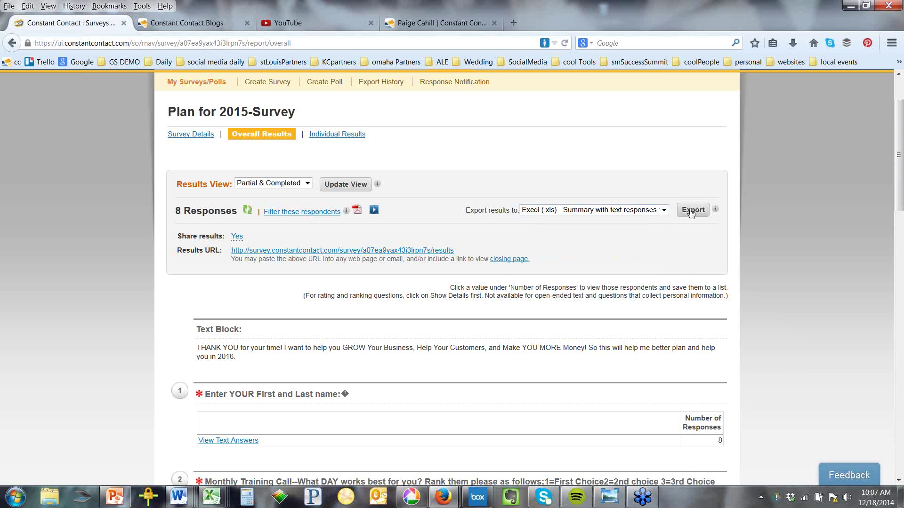
Step: Start filtering the respondents by question responses and expand the answers of the training call day question
click(304, 215)
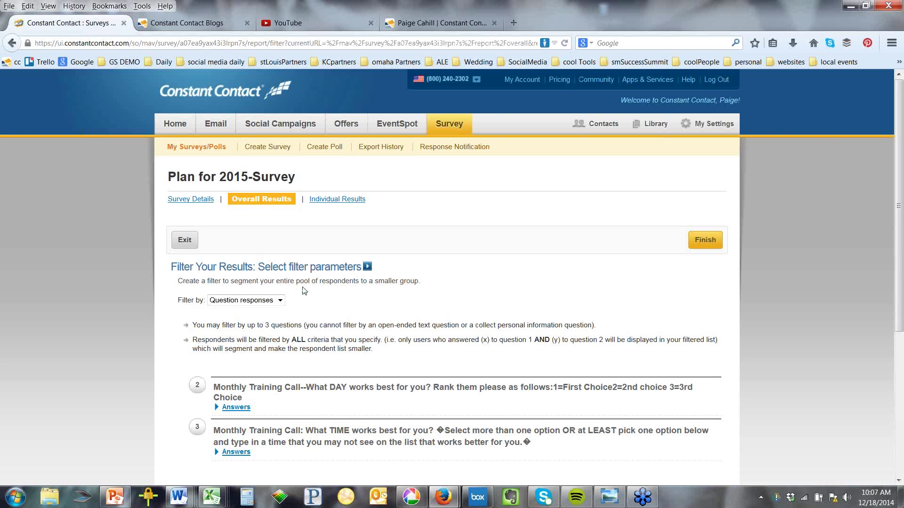
click(271, 301)
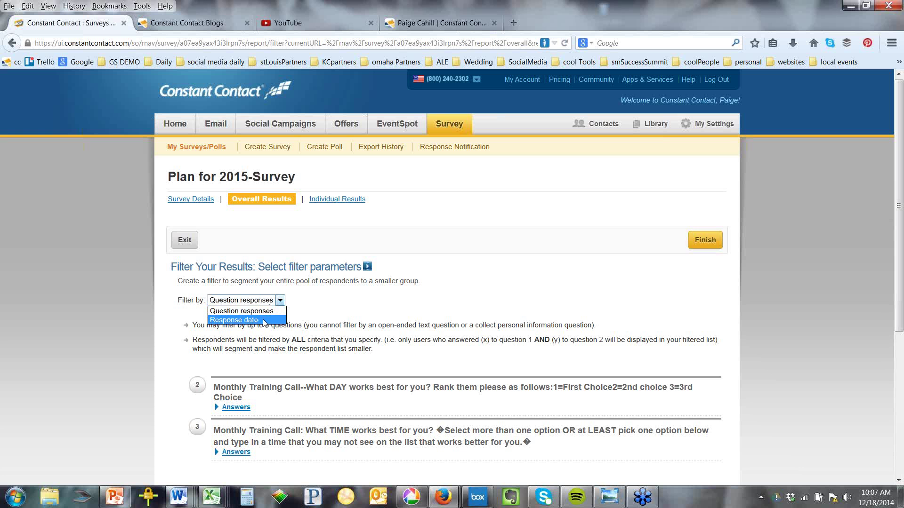
click(264, 316)
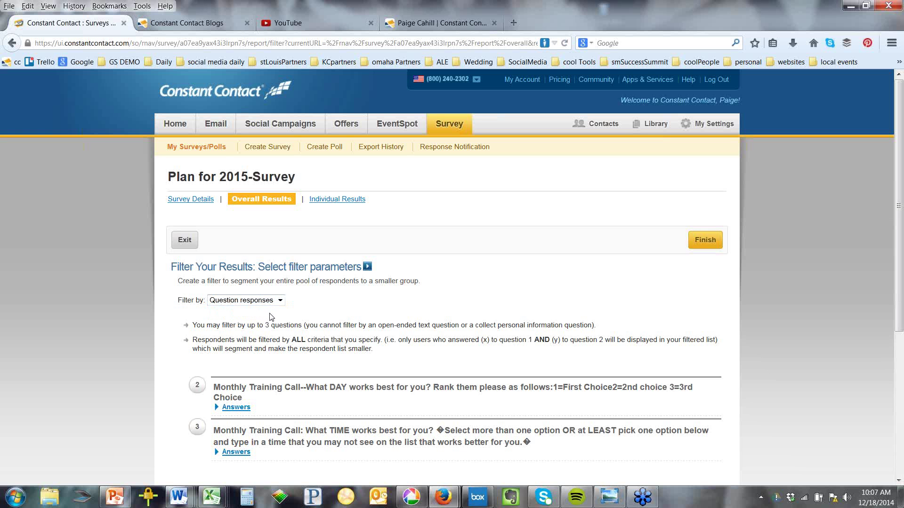
scroll(271, 317, down, 3)
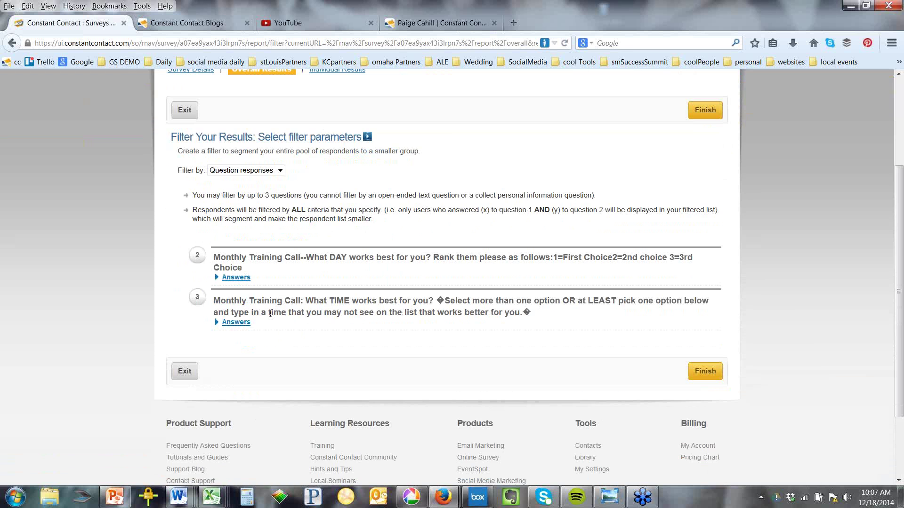
click(218, 278)
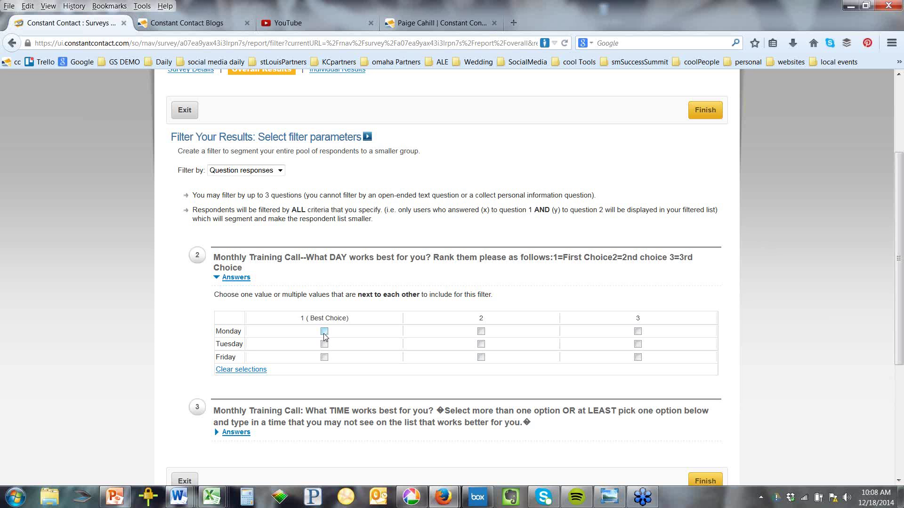
Step: Leave the filter setup without keeping the filter and return to the survey list
scroll(323, 333, up, 3)
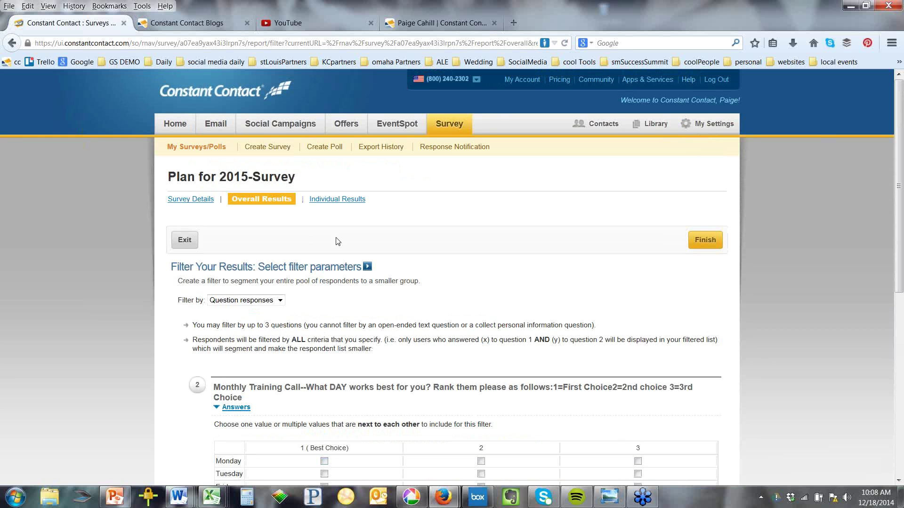
click(448, 125)
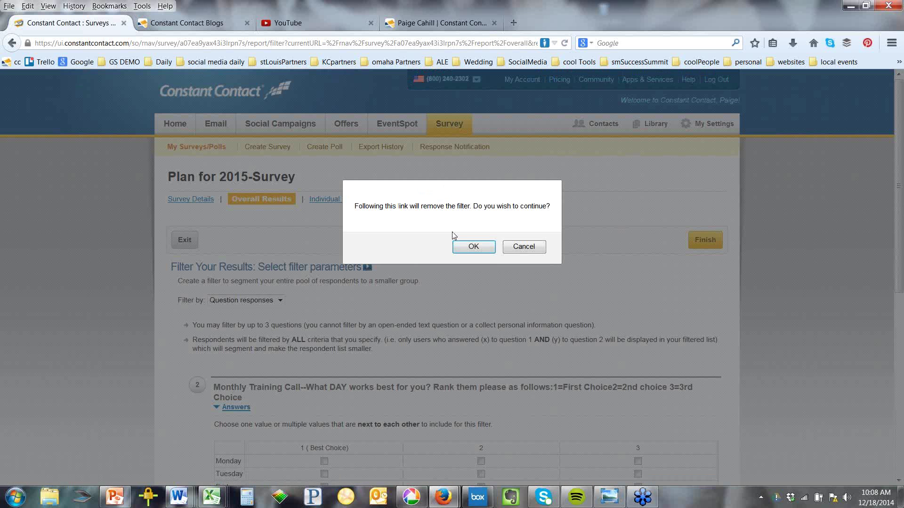
click(474, 246)
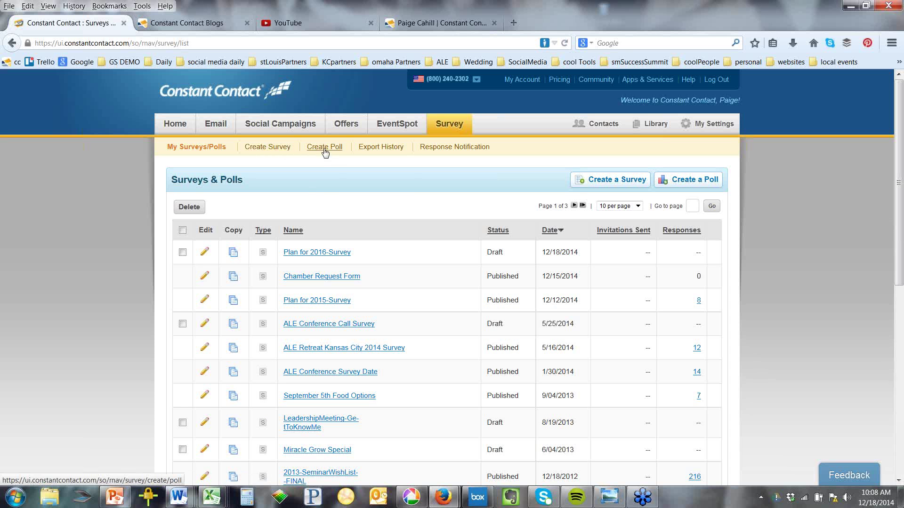
Step: Start a template-based survey named Communication Needs, and keep the current Windows color scheme without showing the performance message again
click(281, 152)
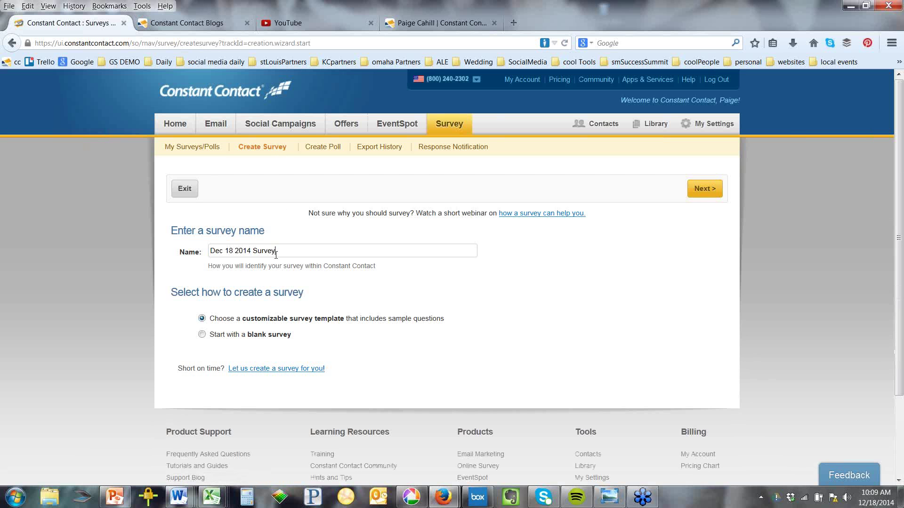
triple_click(276, 255)
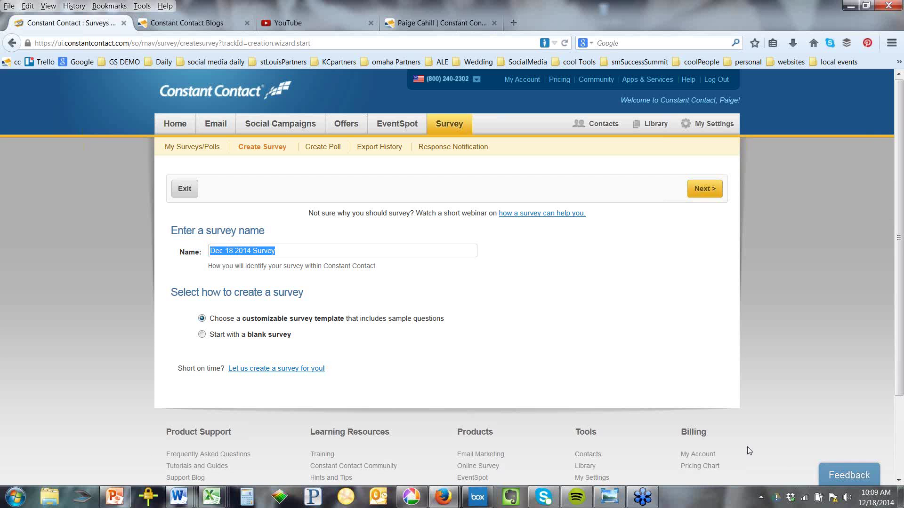
text(Communicati)
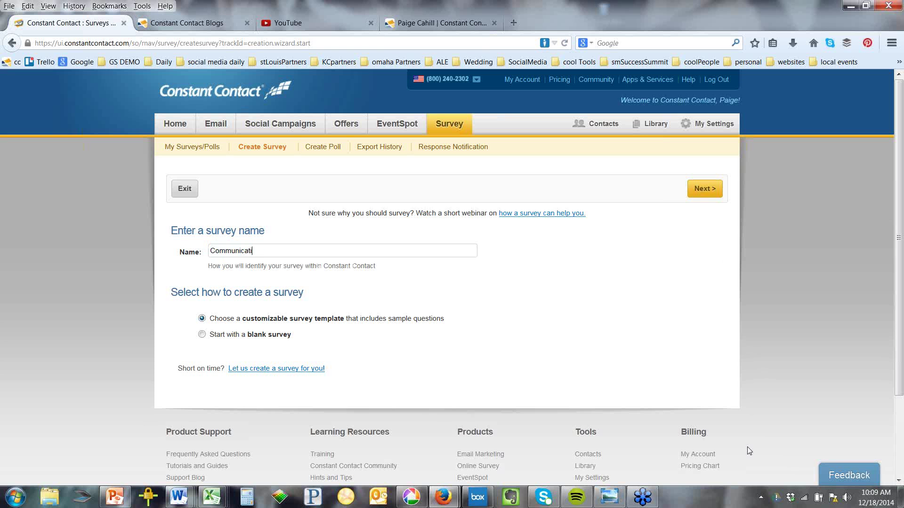
text(on Needs)
click(708, 195)
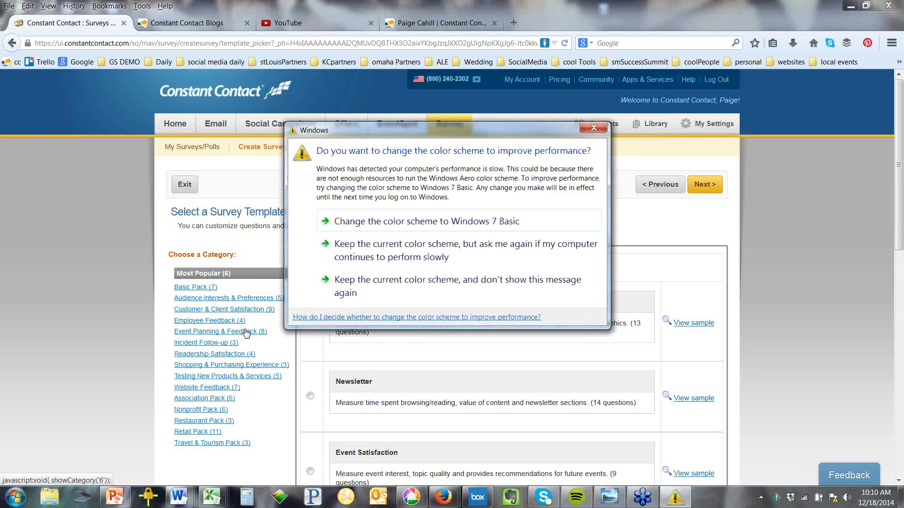
click(346, 288)
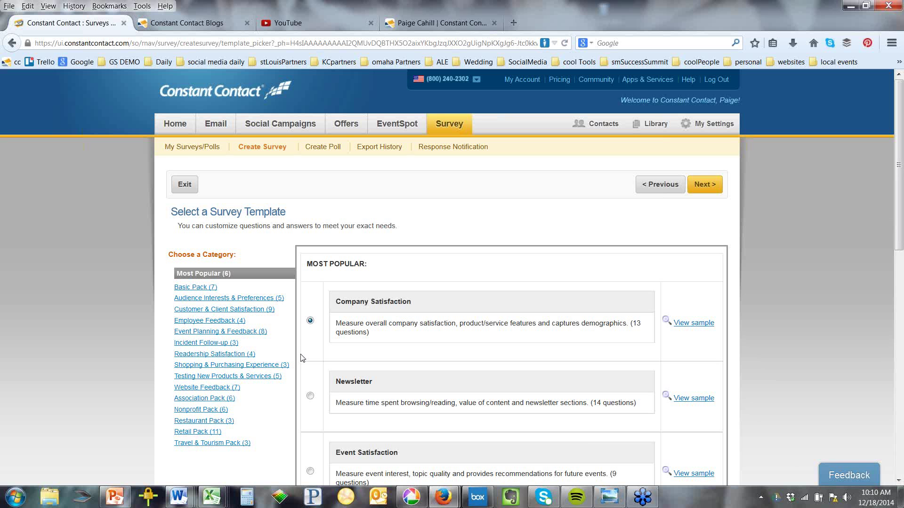
Step: Preview the sample questions of the Event Satisfaction and Company Satisfaction templates, and create the survey from Company Satisfaction
scroll(648, 414, down, 1)
scroll(648, 414, down, 2)
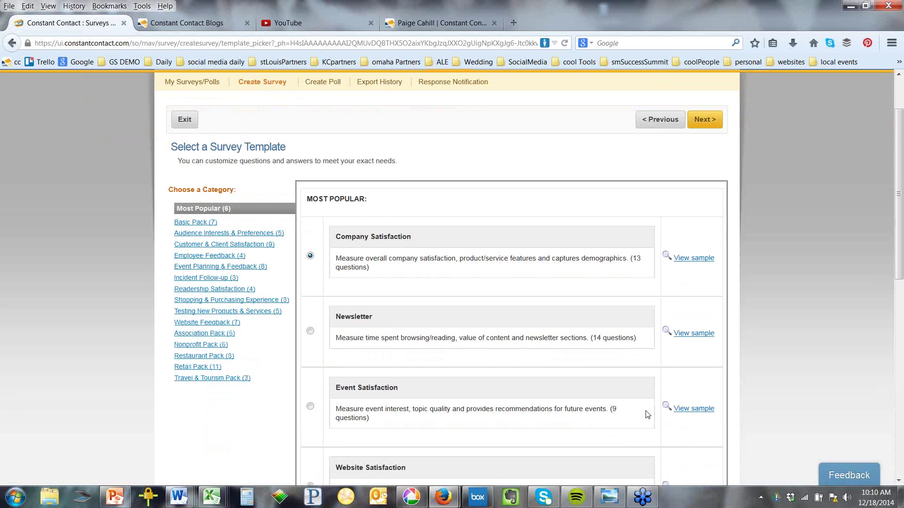
click(685, 410)
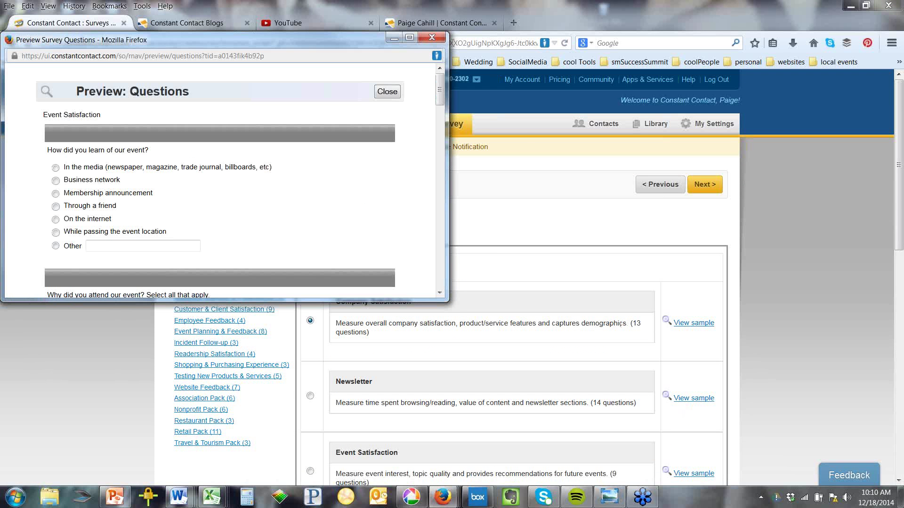
click(435, 38)
click(688, 323)
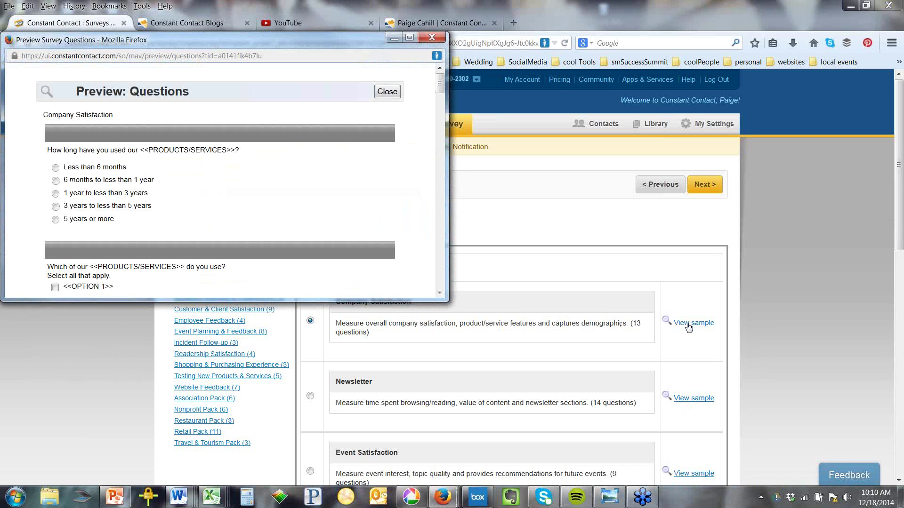
click(431, 38)
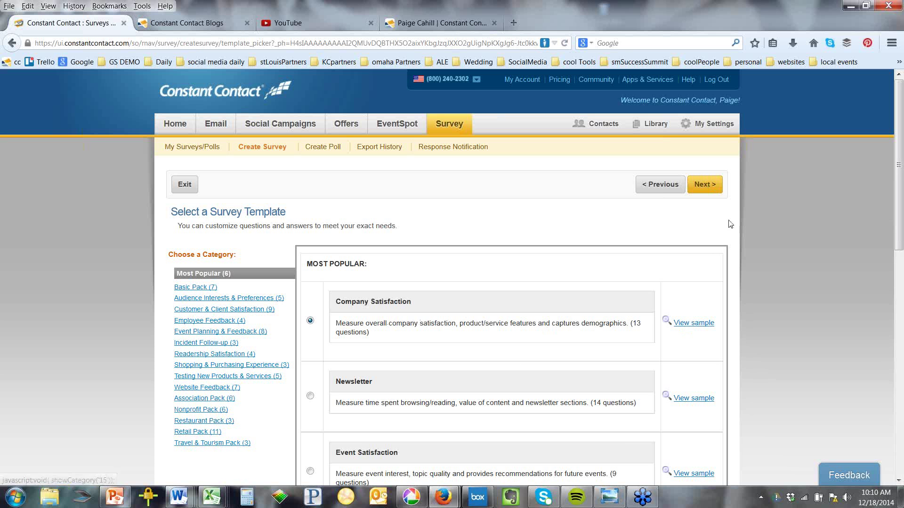
click(708, 188)
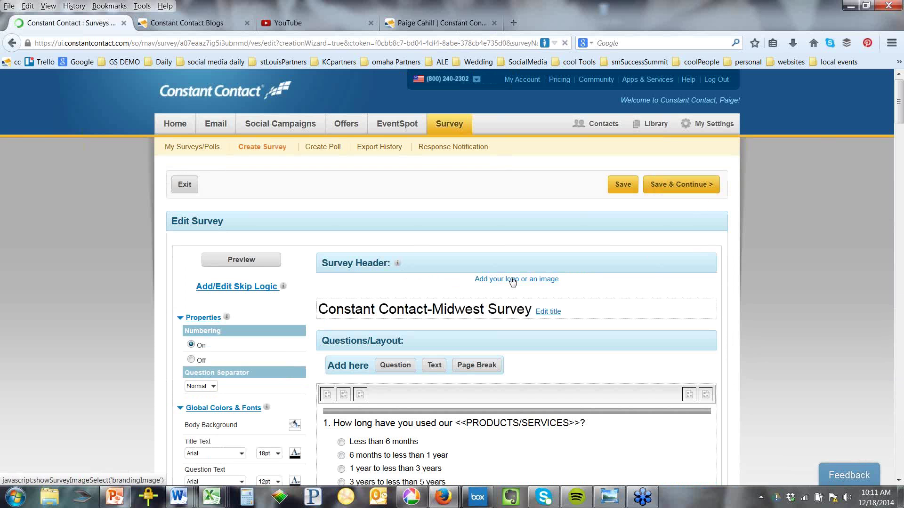
Step: Start adding a logo to the survey header and search the image library for "constant contact logo"
click(512, 281)
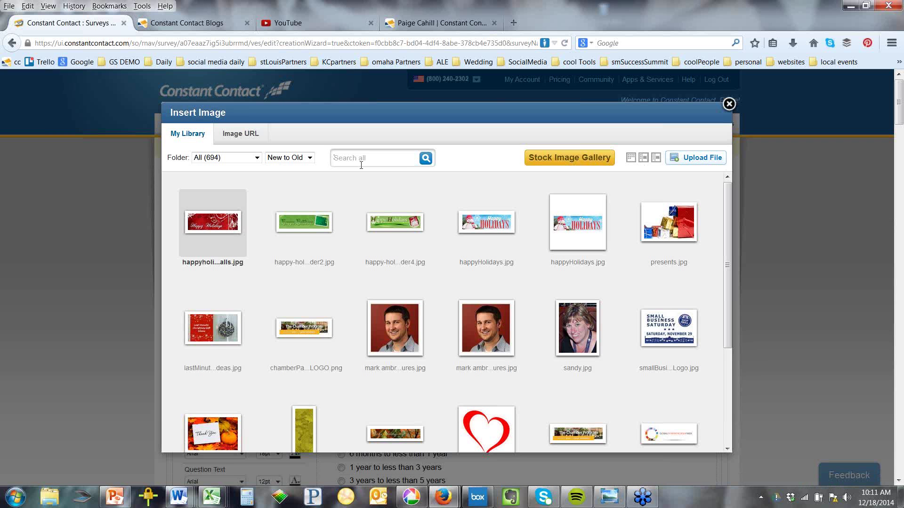
text(constant contact logo)
key(Return)
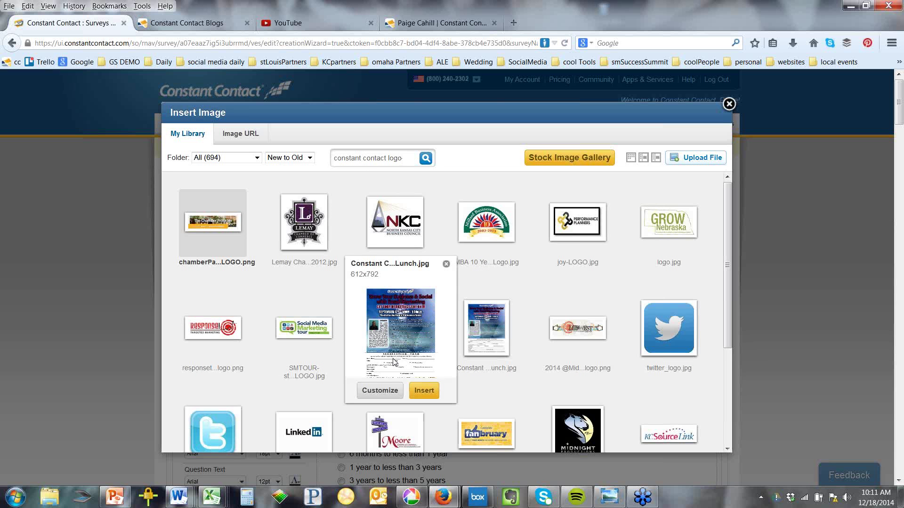
scroll(395, 363, down, 5)
Step: Replace the image library search with "logo" and browse the matching images
drag(406, 159, 324, 158)
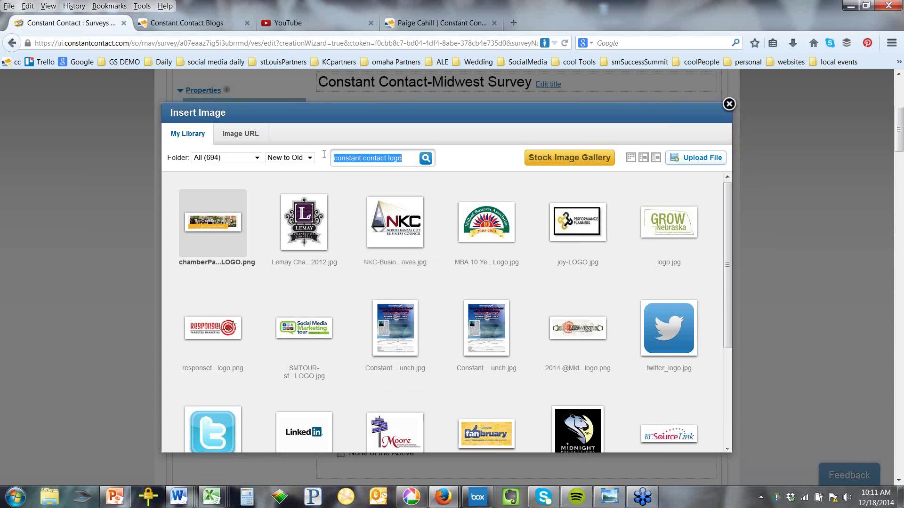
text(logo)
key(Return)
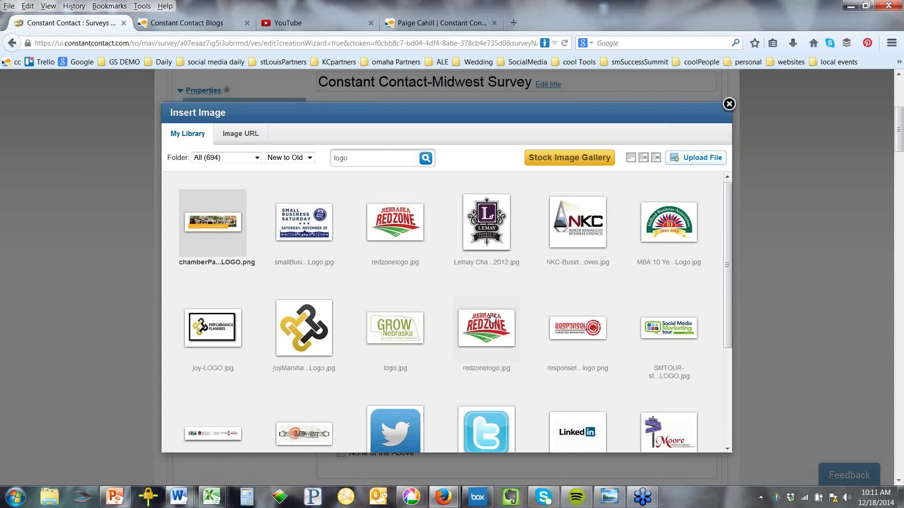
mouse_move(490, 313)
scroll(490, 312, down, 3)
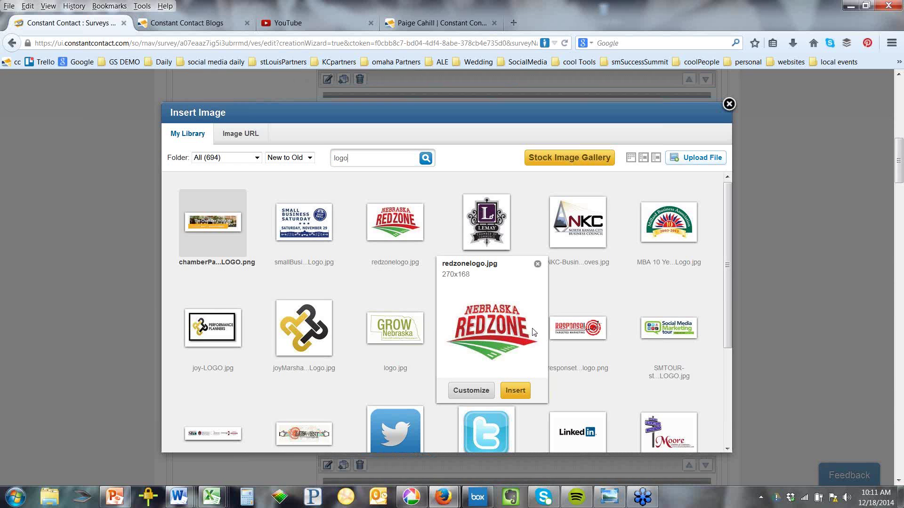
Step: Try the Response Targeted Marketing logo enlarged to 296x99, and preview the St. Louis Social Media Marketing tour logo
mouse_move(569, 341)
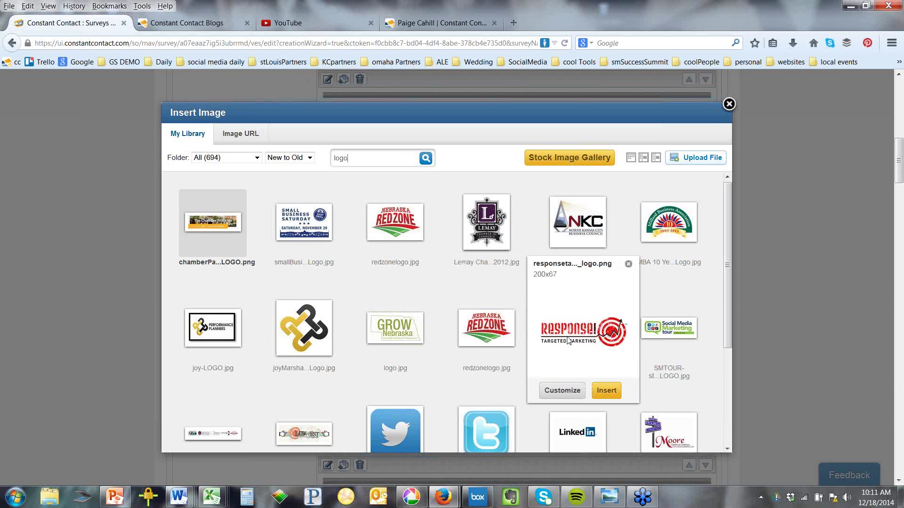
click(566, 342)
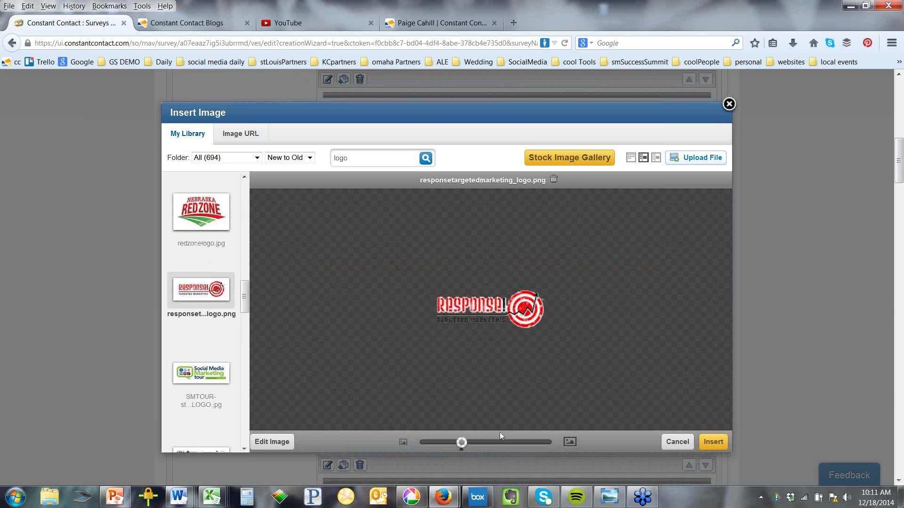
mouse_move(462, 451)
mouse_down()
mouse_move(494, 447)
mouse_move(479, 450)
mouse_up()
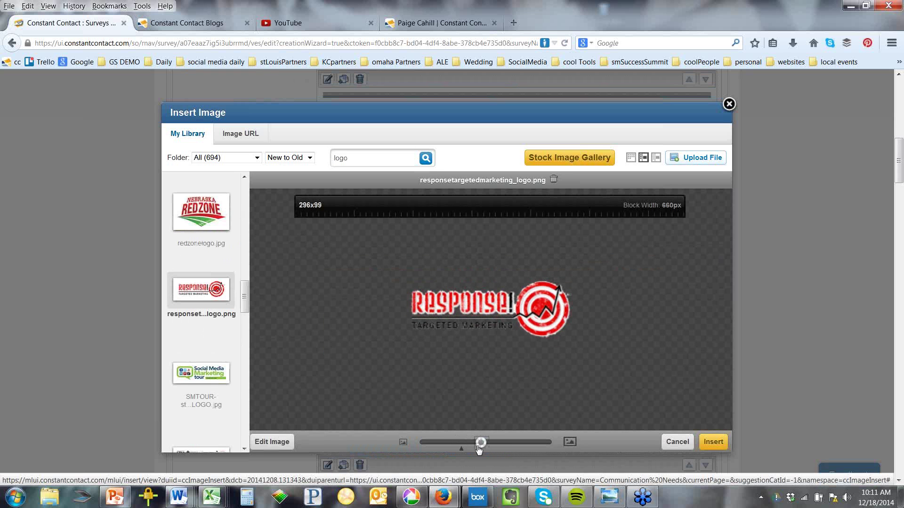
click(206, 377)
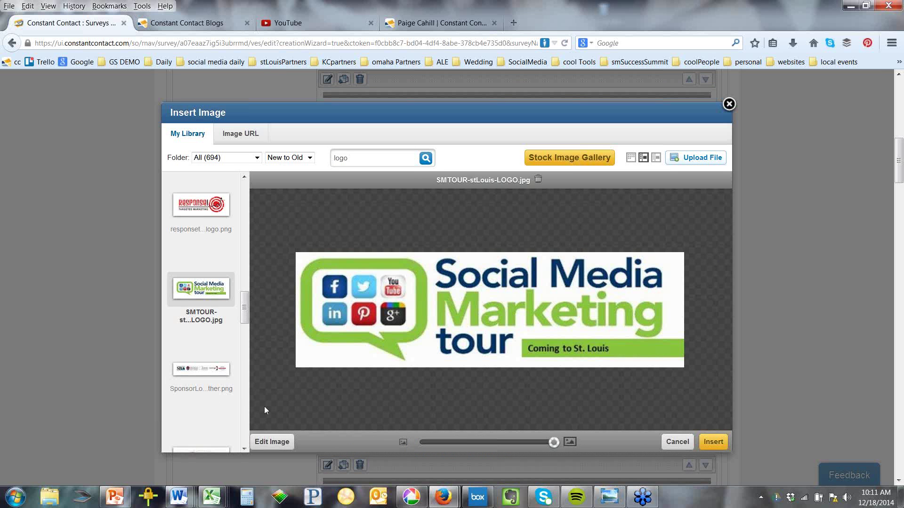
Step: Choose the Moore Chamber logo, reduce it to roughly half size and insert it into the survey header
drag(243, 322, 245, 383)
click(214, 305)
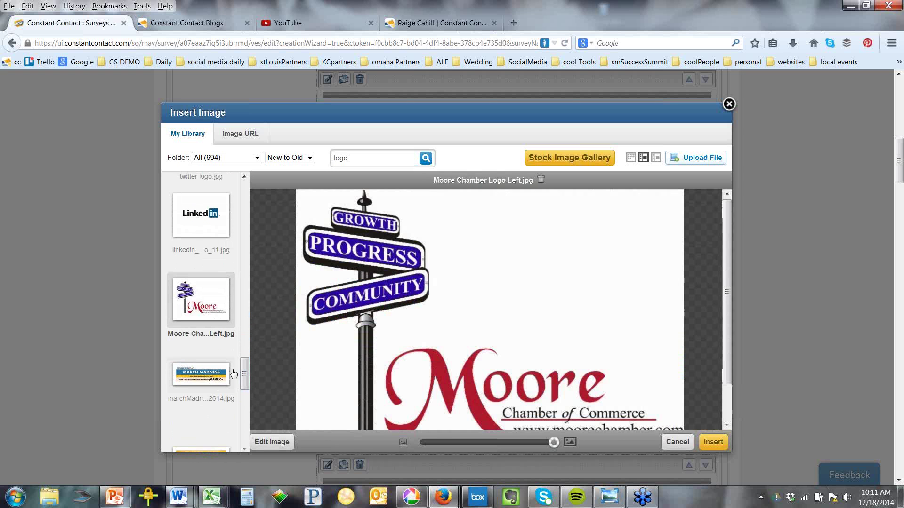
drag(555, 450, 490, 448)
click(712, 442)
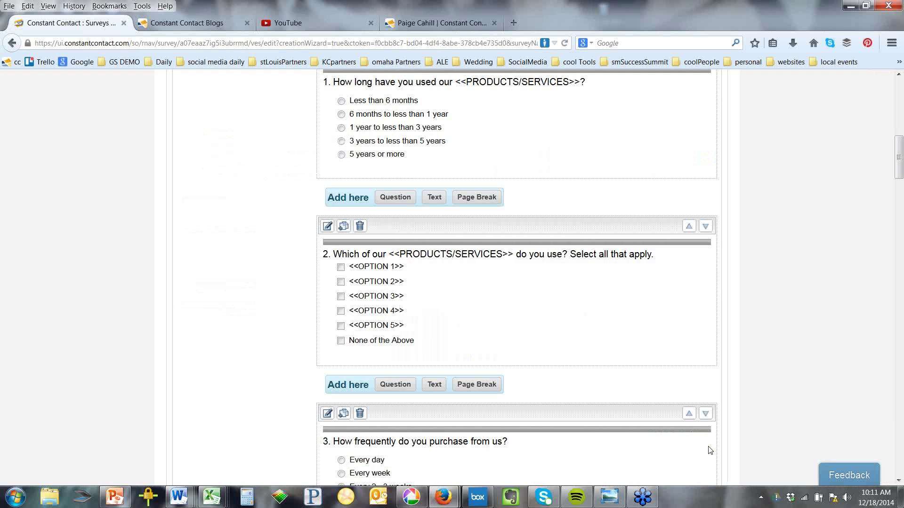
scroll(538, 292, up, 5)
scroll(539, 292, up, 4)
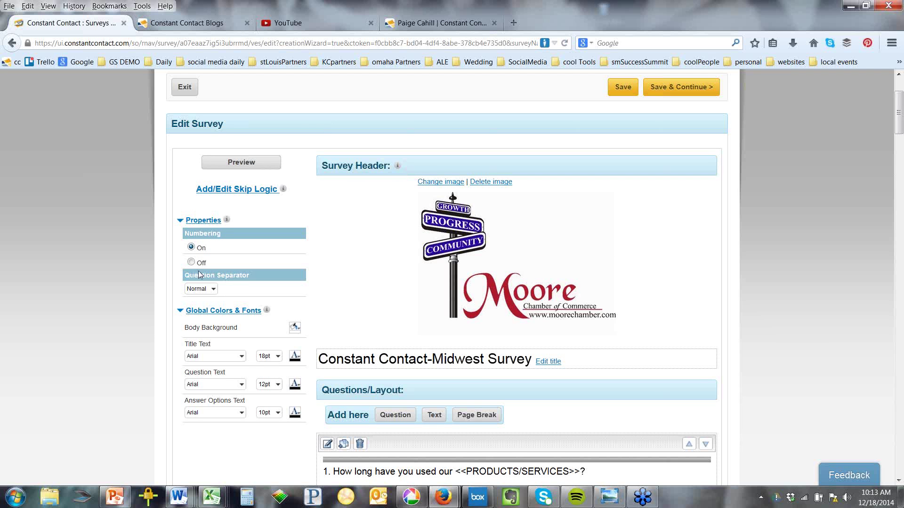
Step: Switch question numbering off and turn it back on
scroll(199, 271, down, 2)
scroll(198, 272, down, 1)
click(190, 197)
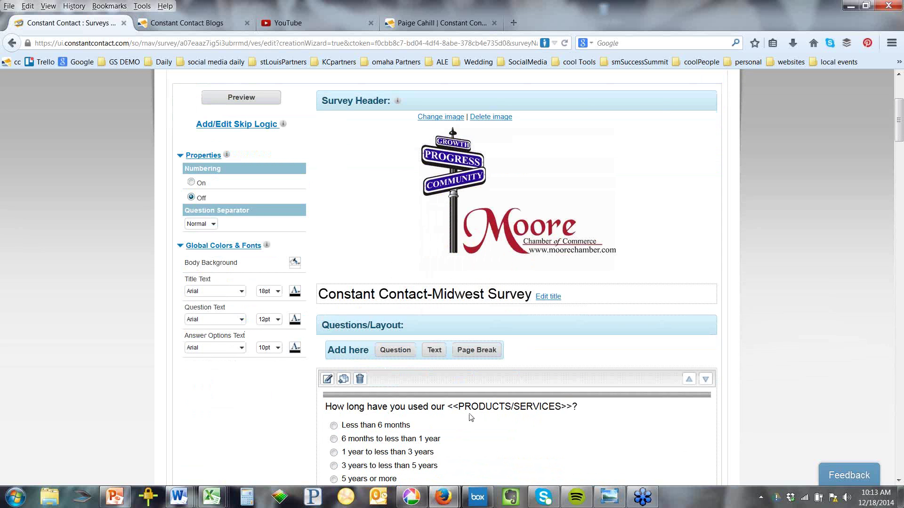
click(191, 182)
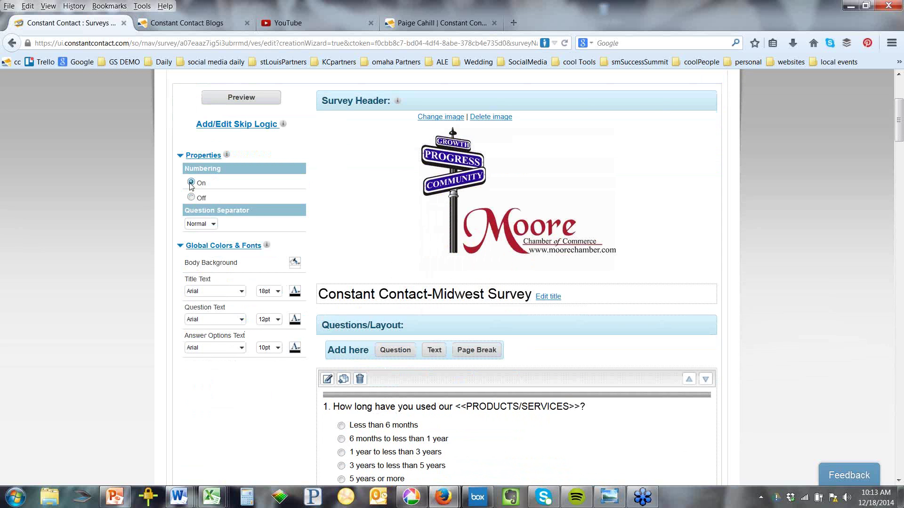
Step: Try a red (#FF0000) body background for the survey, and restore it to white
scroll(223, 250, down, 3)
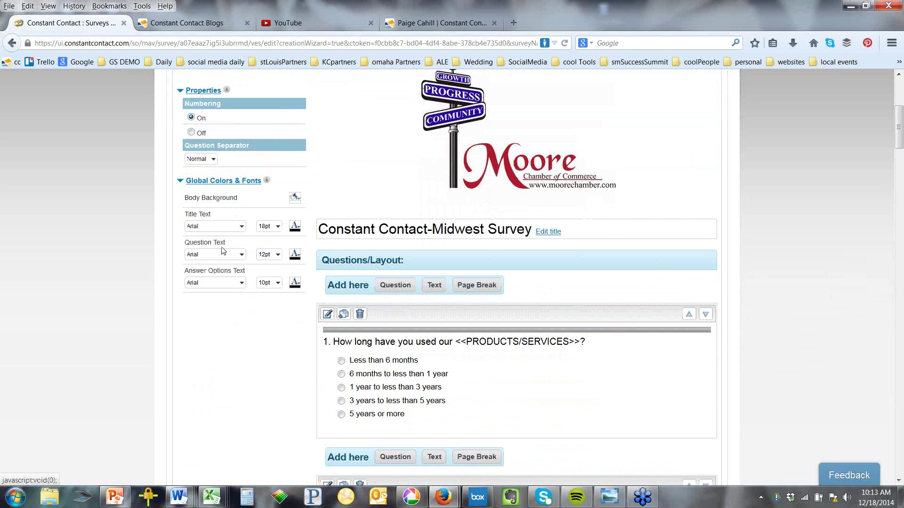
click(294, 197)
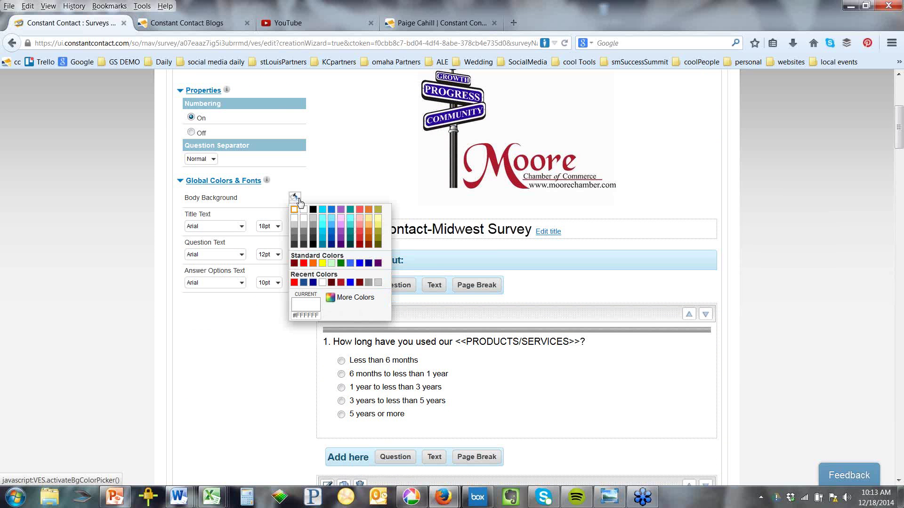
click(294, 282)
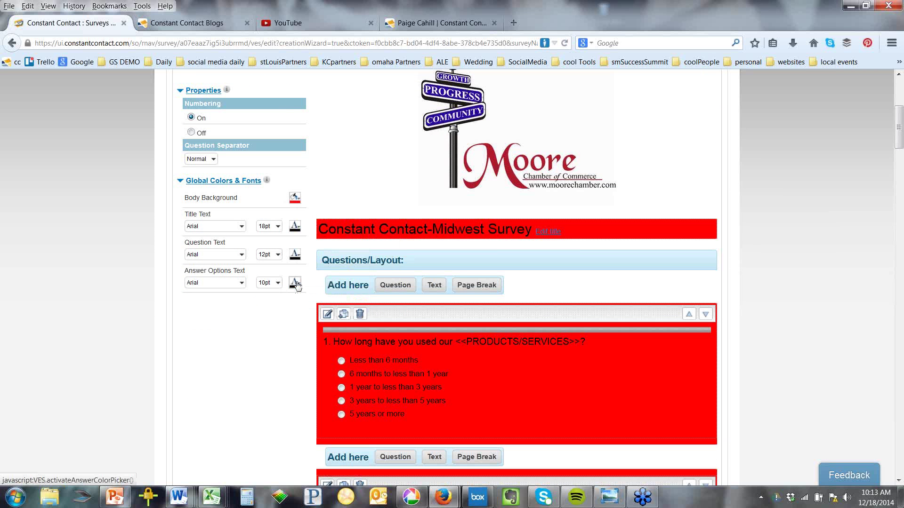
click(295, 198)
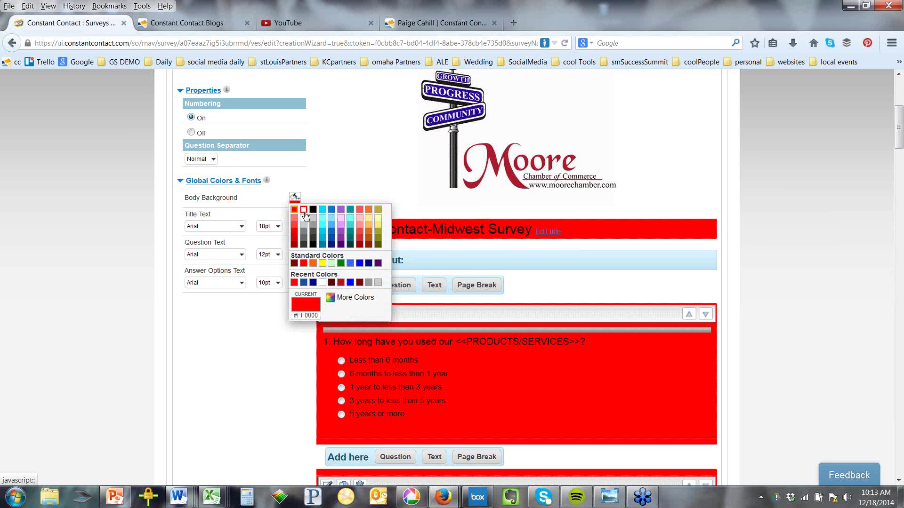
click(304, 210)
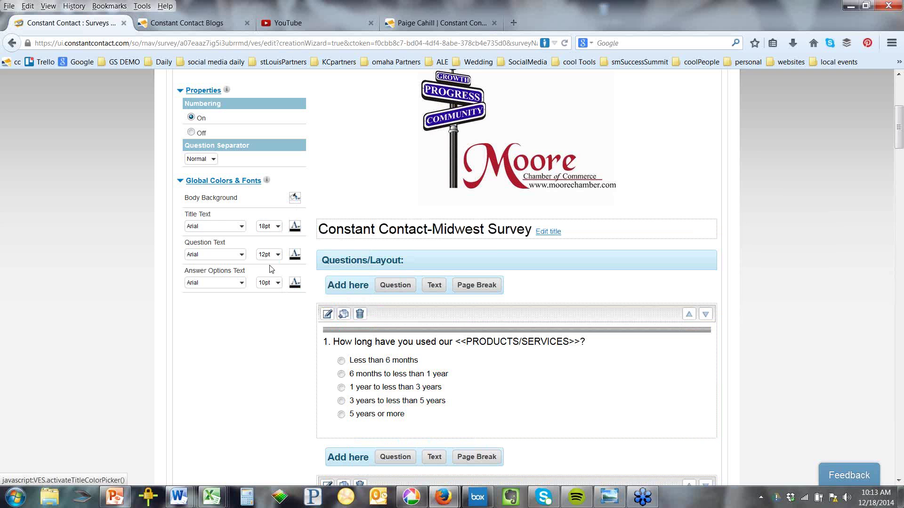
Step: Set the title text size to 24pt and, after trying 24pt, the question text size to 14pt
click(264, 226)
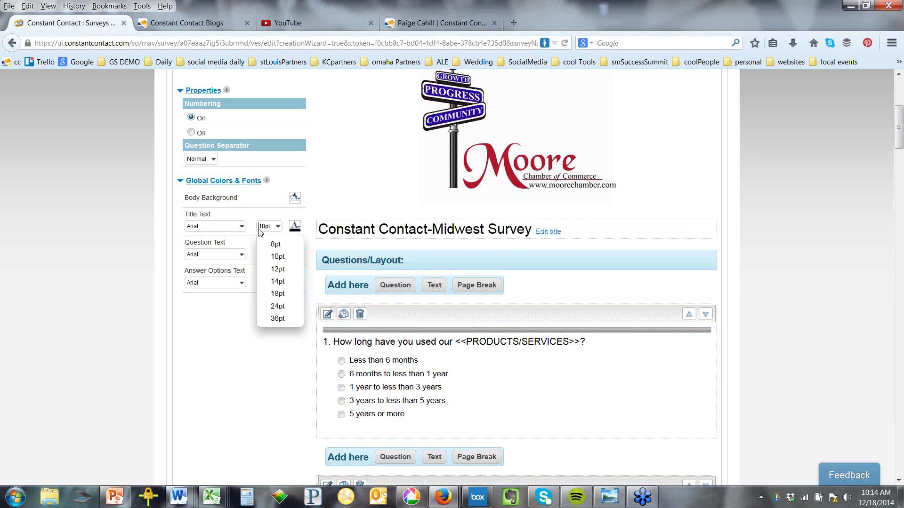
click(277, 306)
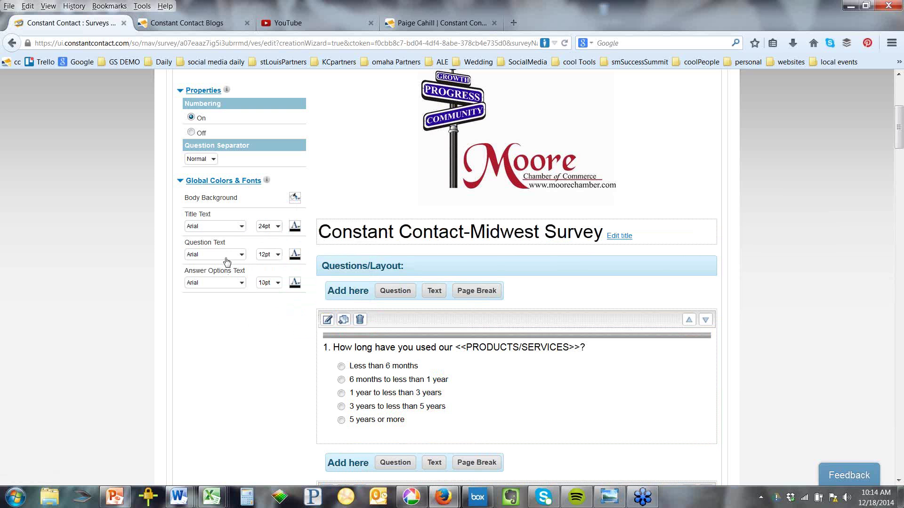
click(277, 256)
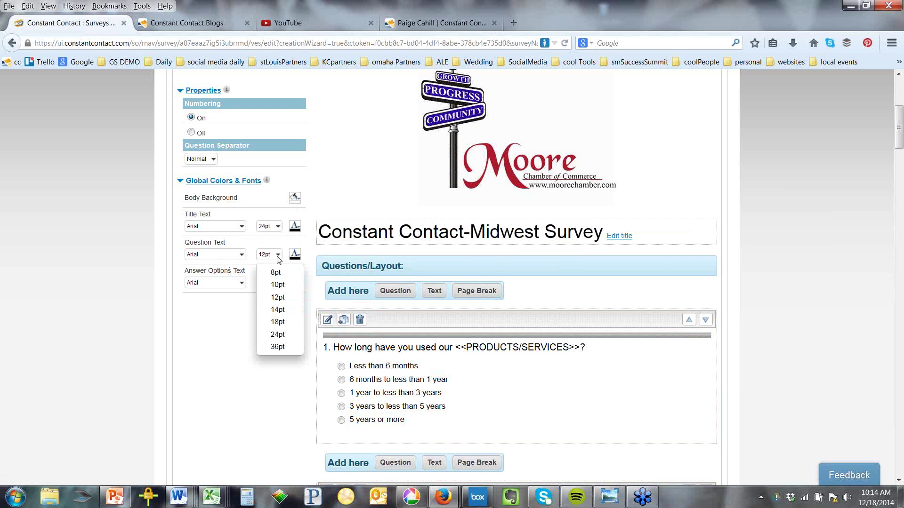
click(282, 334)
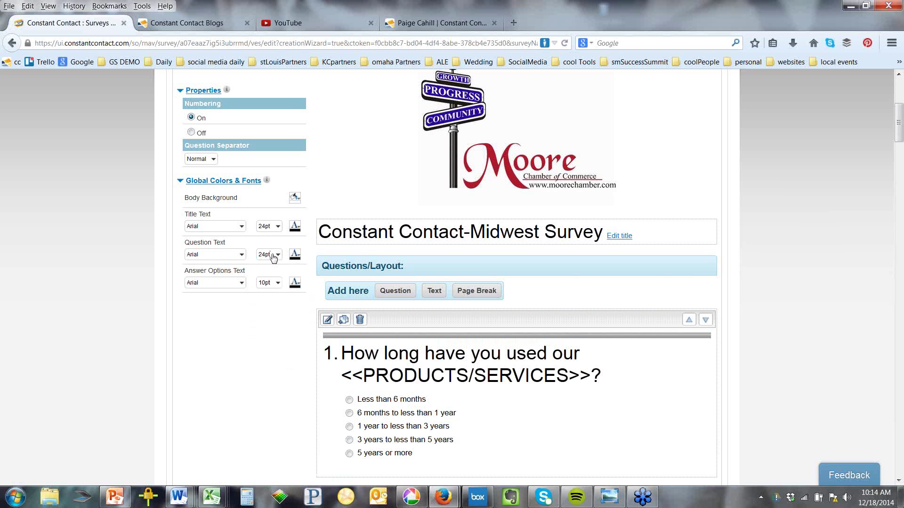
click(272, 254)
click(278, 309)
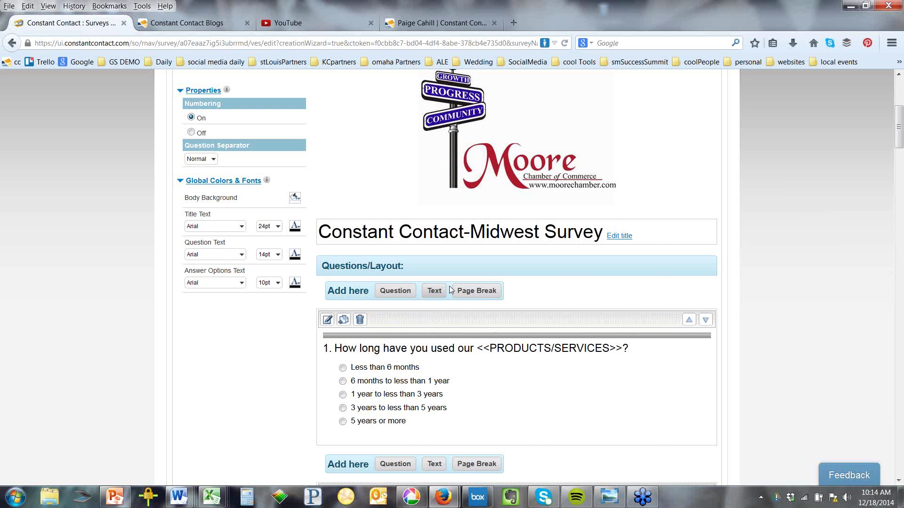
Step: Change the survey title to "We want to Communicate Better To You!" and save it
click(617, 238)
drag(460, 228, 302, 227)
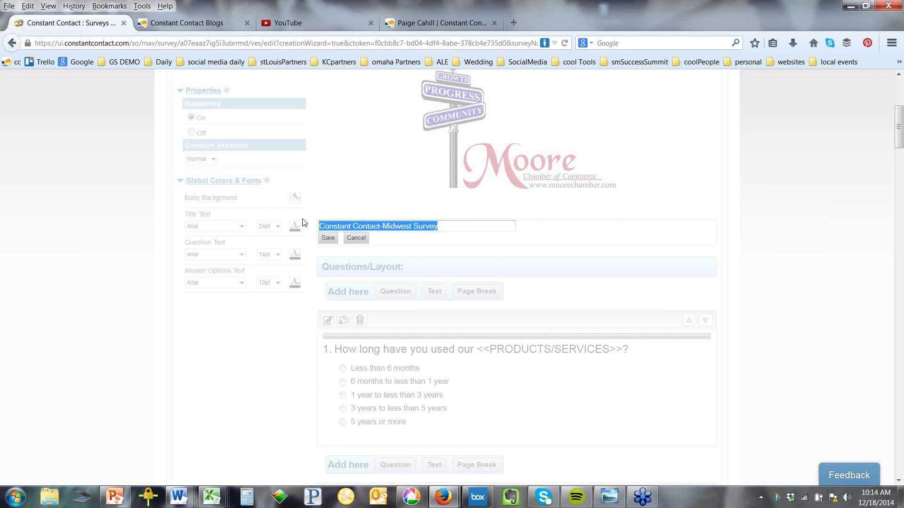
text(We want )
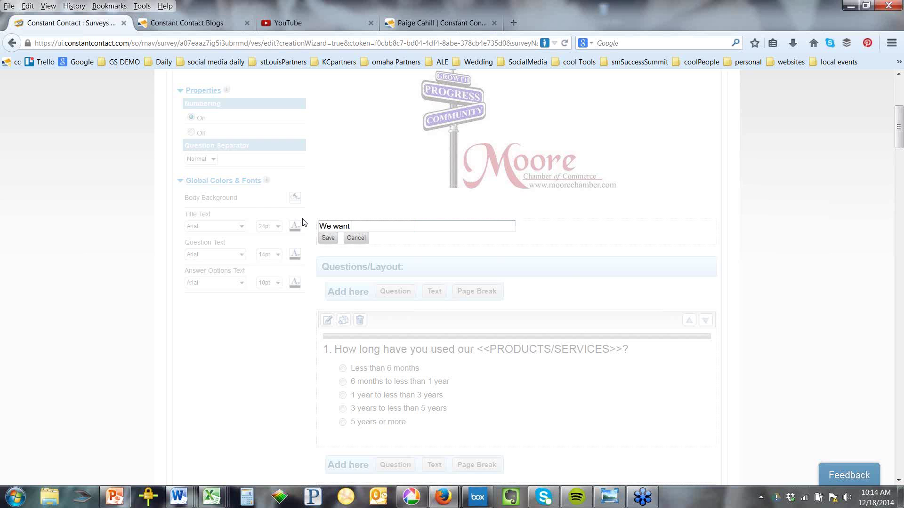
text(to Communicate Better To You!)
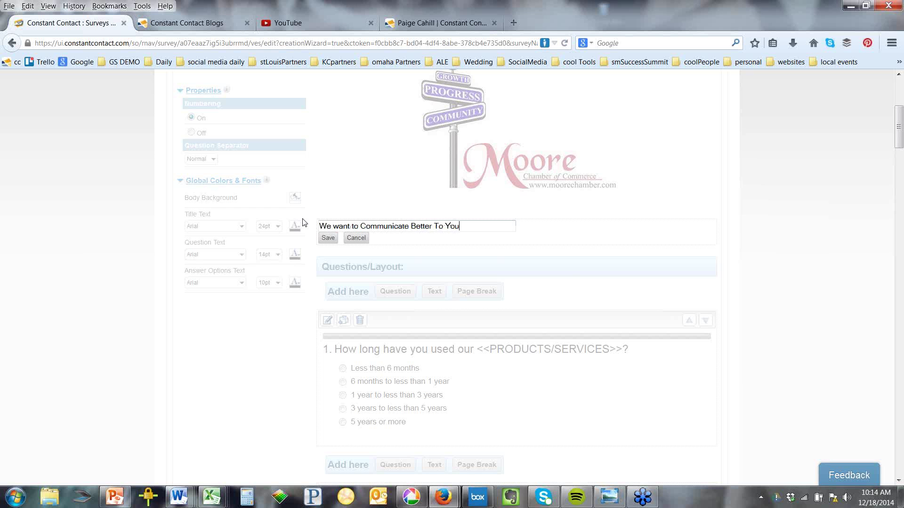
click(329, 238)
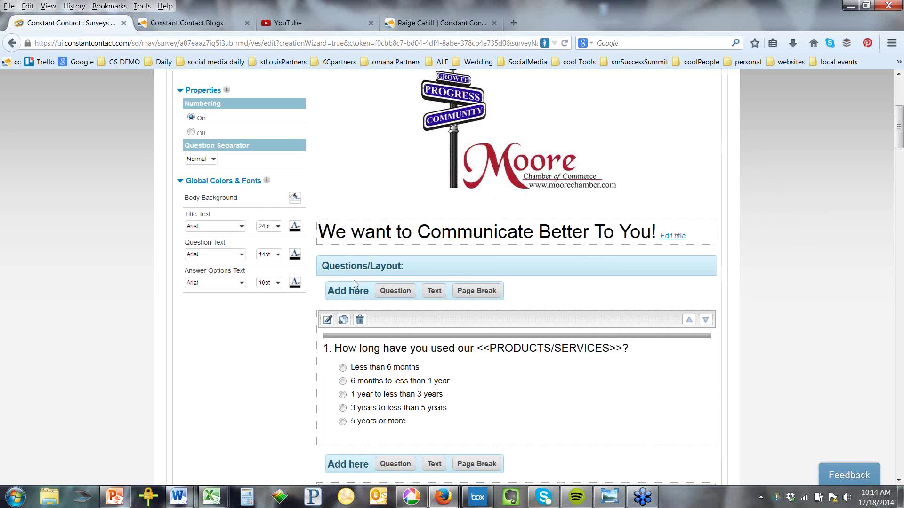
Step: Add a text block above question 1 reading "Goal: To Better Meet You Needs and Communicate Our Upcoming Events and Provide You Promotions."
click(433, 291)
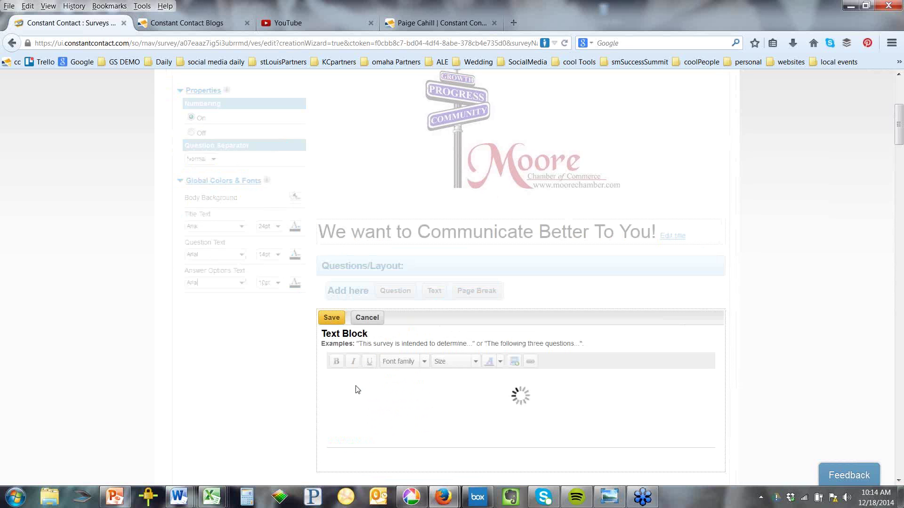
text(Wher e)
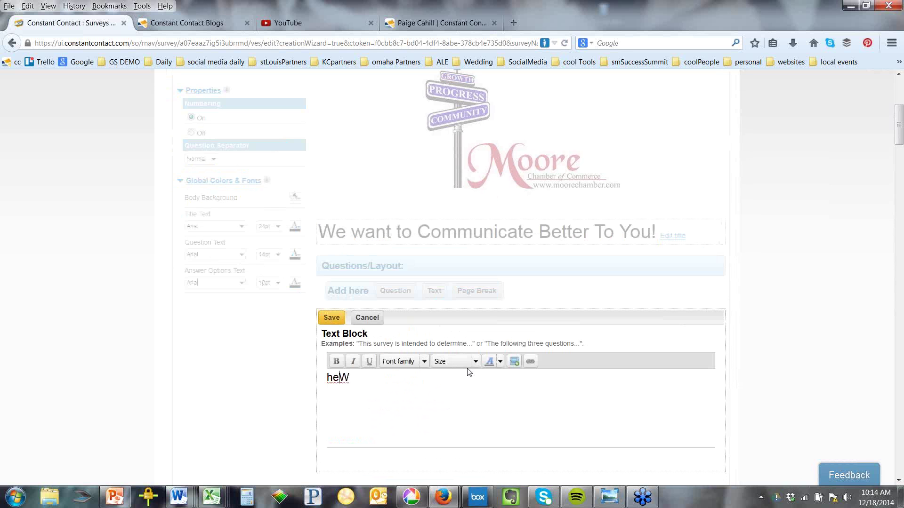
key(BackSpace)
key(BackSpace)
key(BackSpace)
key(BackSpace)
key(BackSpace)
key(BackSpace)
text(Goal: To Better Mee)
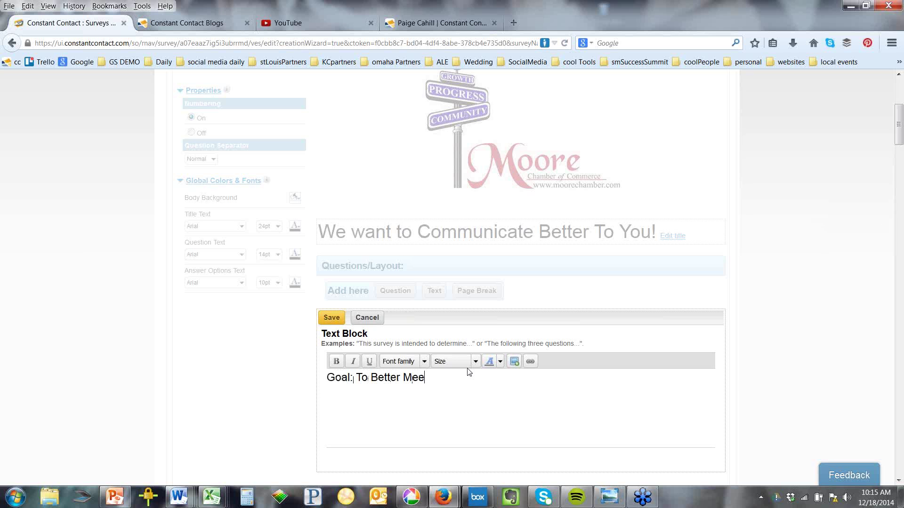
text(t You Needs and Communi)
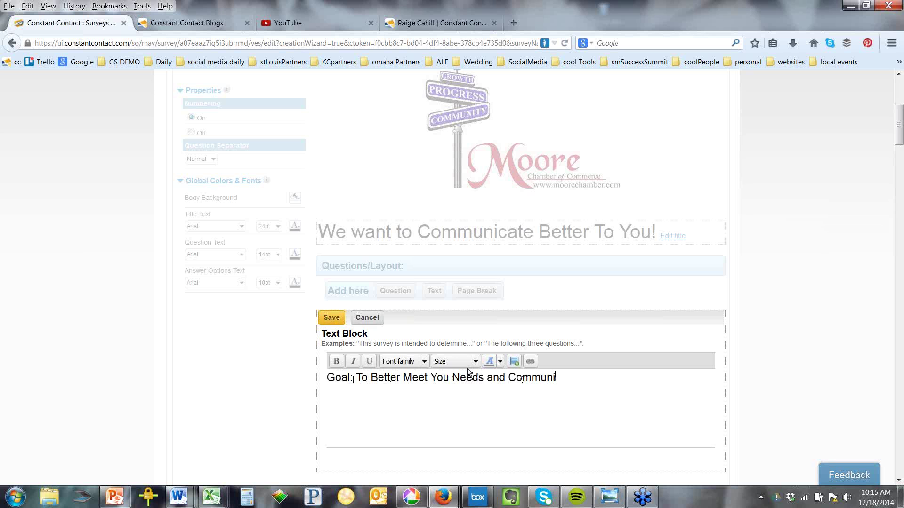
text(cate Our Upcomig)
key(BackSpace)
text(ng Events and )
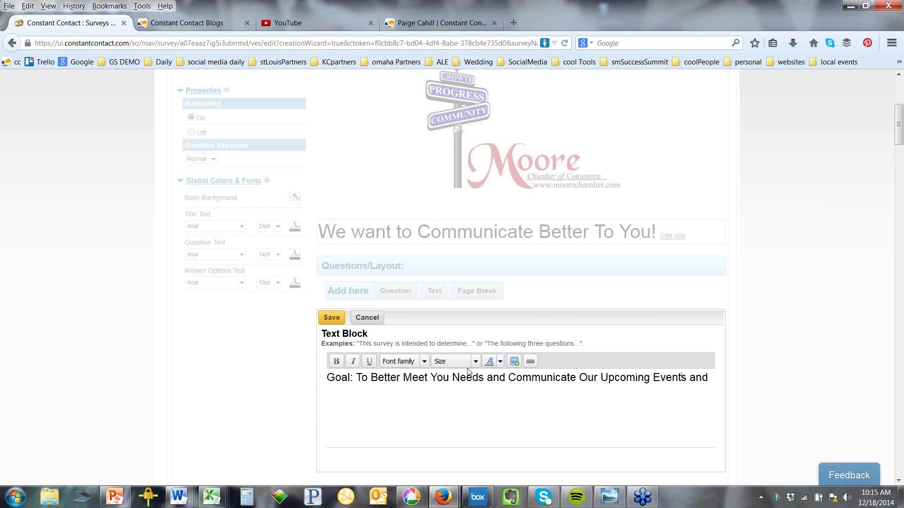
text(Provide You Prom)
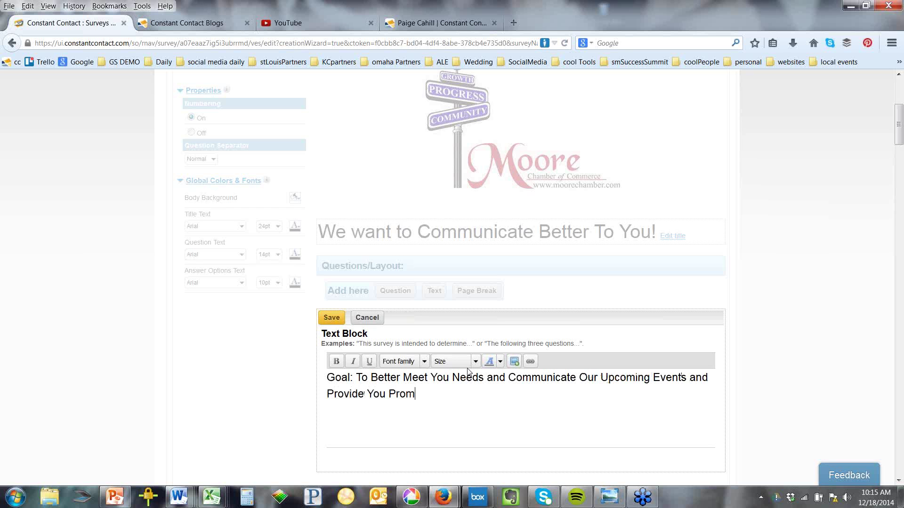
text(otions.)
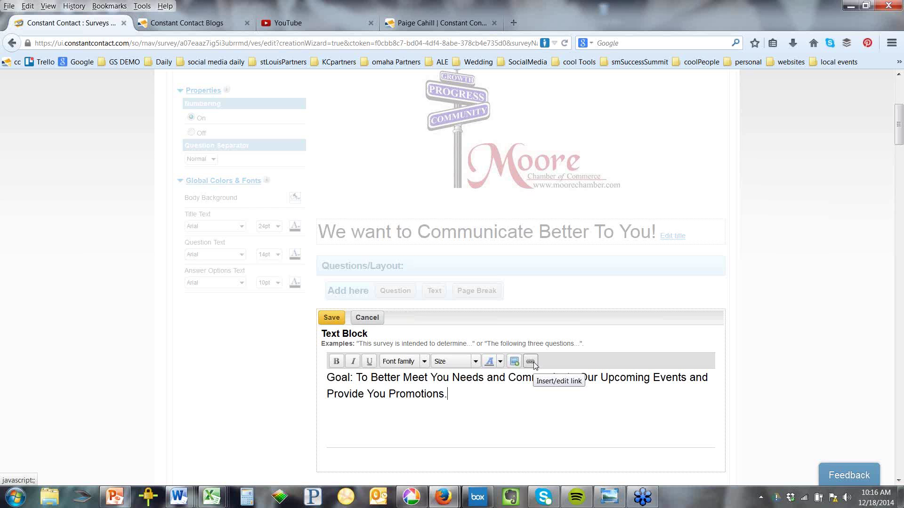
double_click(423, 394)
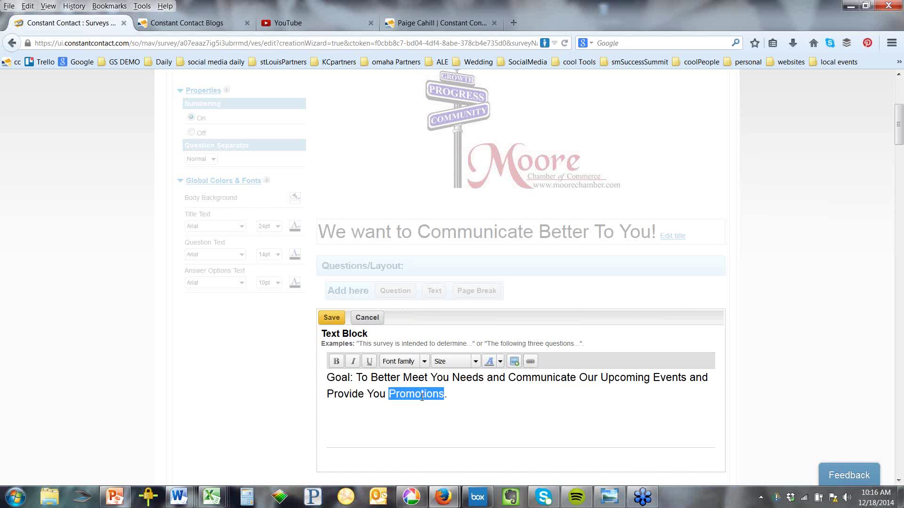
click(528, 366)
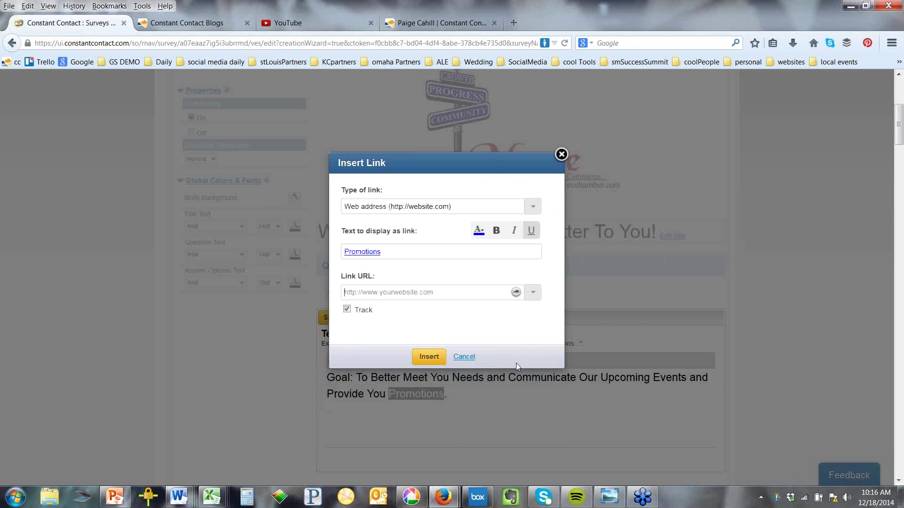
click(346, 295)
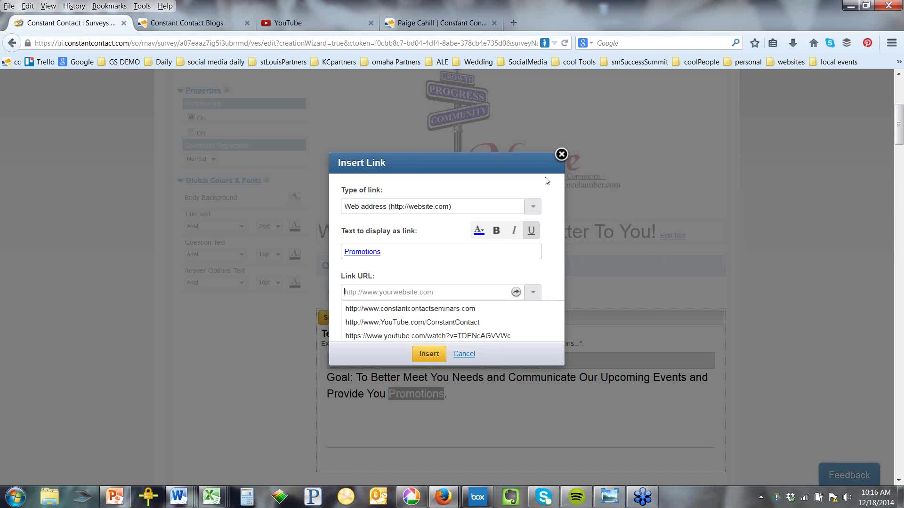
click(463, 354)
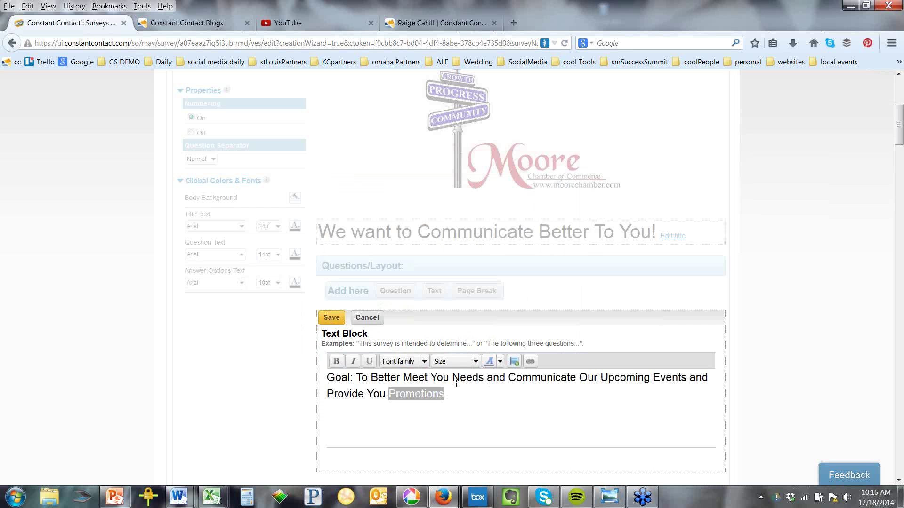
Step: Save the goal text block and delete the question asking how long respondents have used the products/services
click(336, 321)
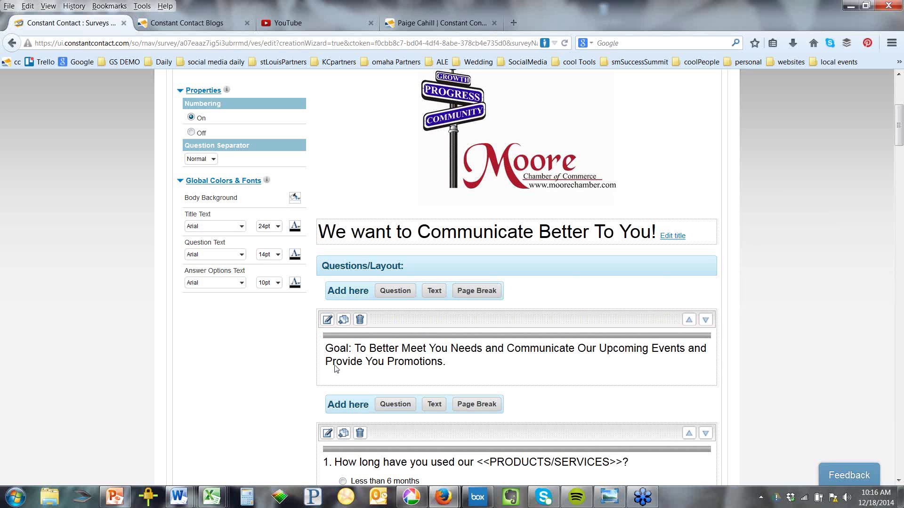
scroll(336, 368, down, 3)
scroll(336, 369, down, 3)
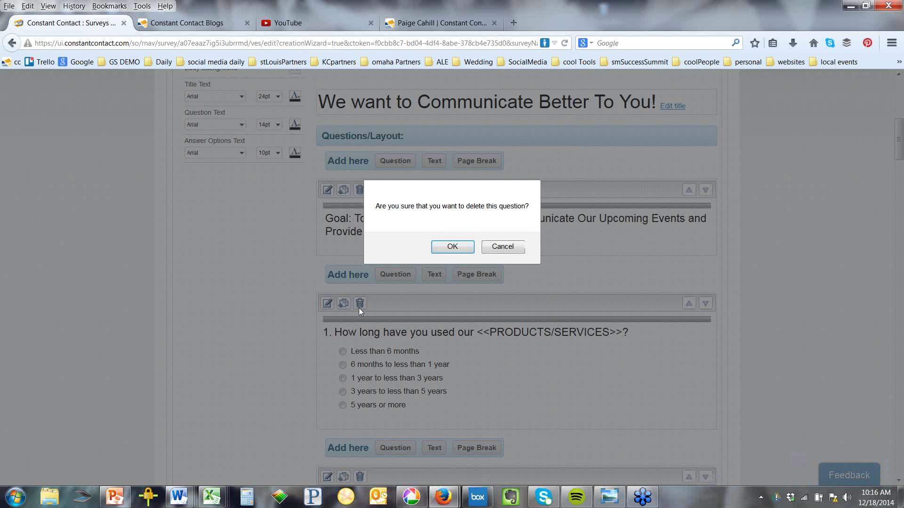
click(443, 246)
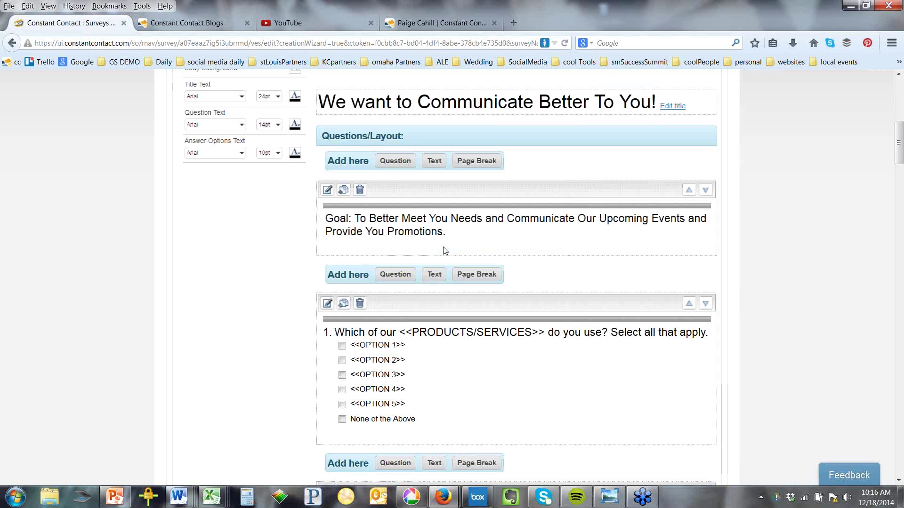
Step: Move "How frequently do you purchase from us?" above the products/services question and save a duplicate of it
scroll(445, 251, down, 4)
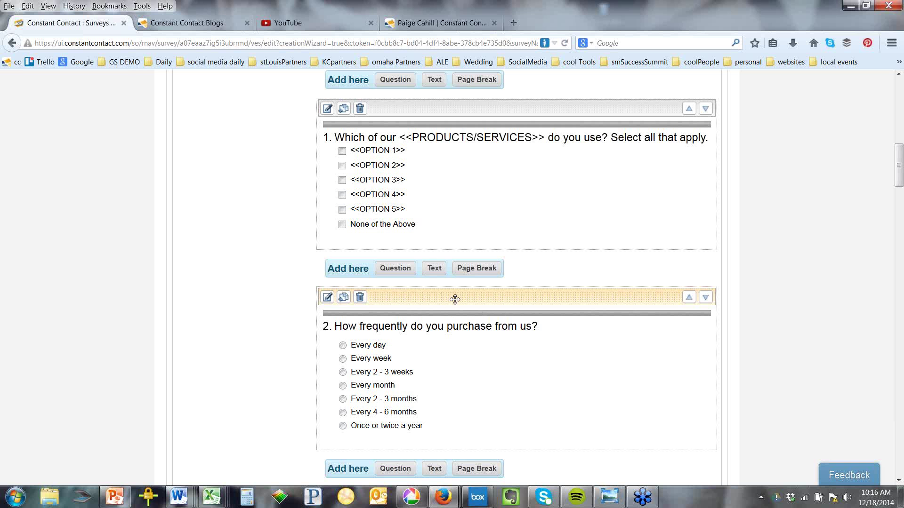
drag(455, 300, 454, 113)
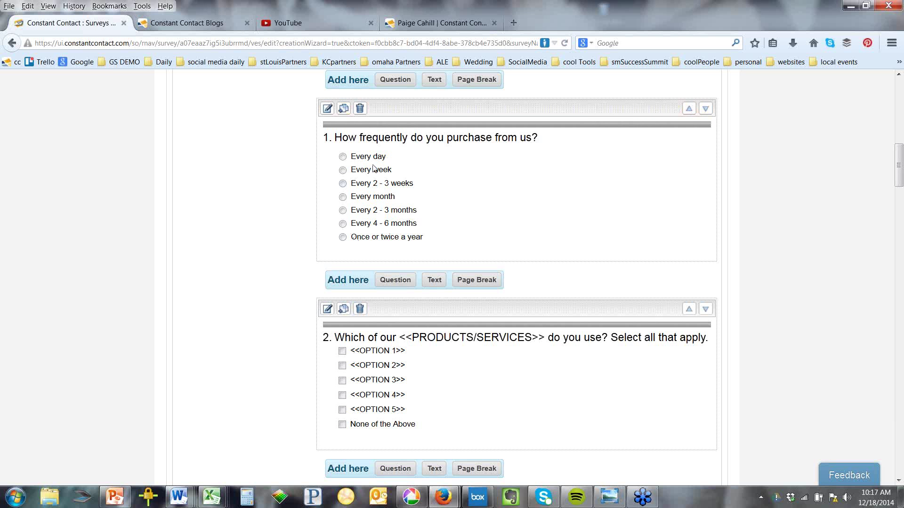
mouse_move(404, 110)
mouse_down()
mouse_move(417, 236)
mouse_move(406, 103)
mouse_up()
click(343, 110)
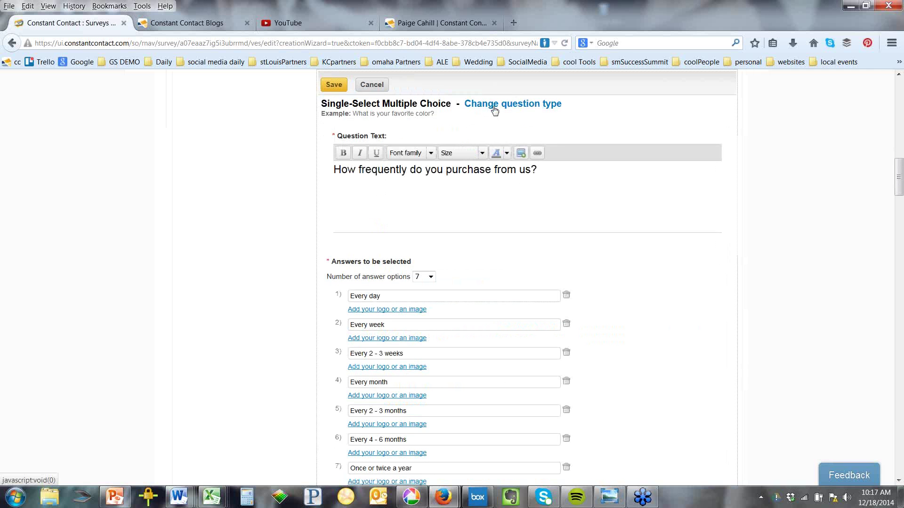
click(339, 89)
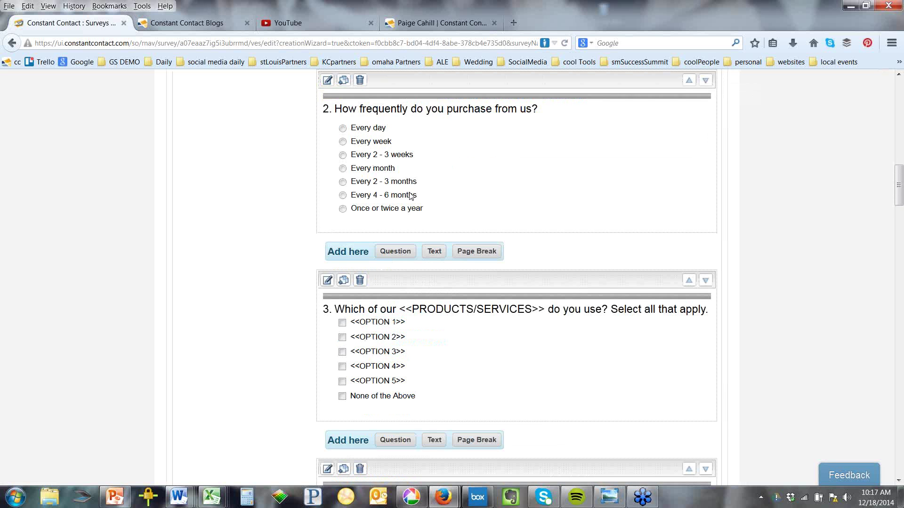
Step: Change the type of question 1, "How frequently do you purchase from us?", to Rank Items Numerically
scroll(410, 196, up, 3)
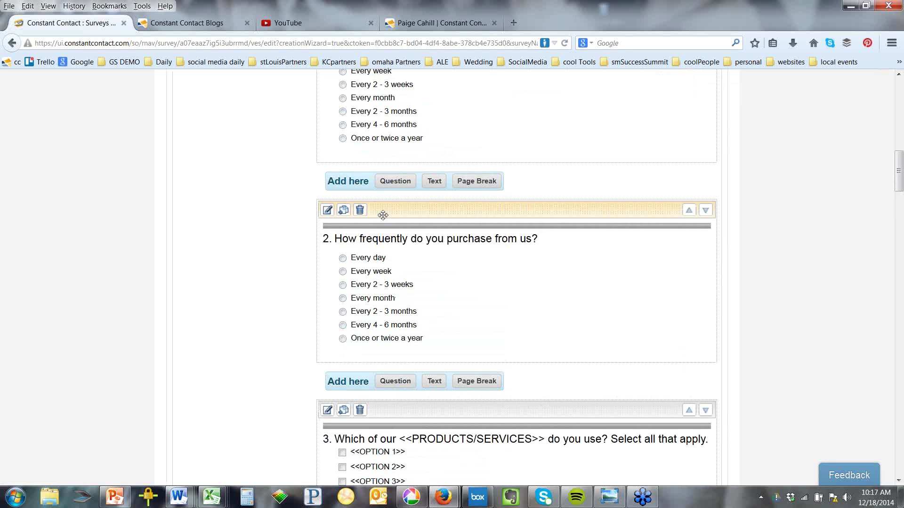
scroll(383, 215, up, 5)
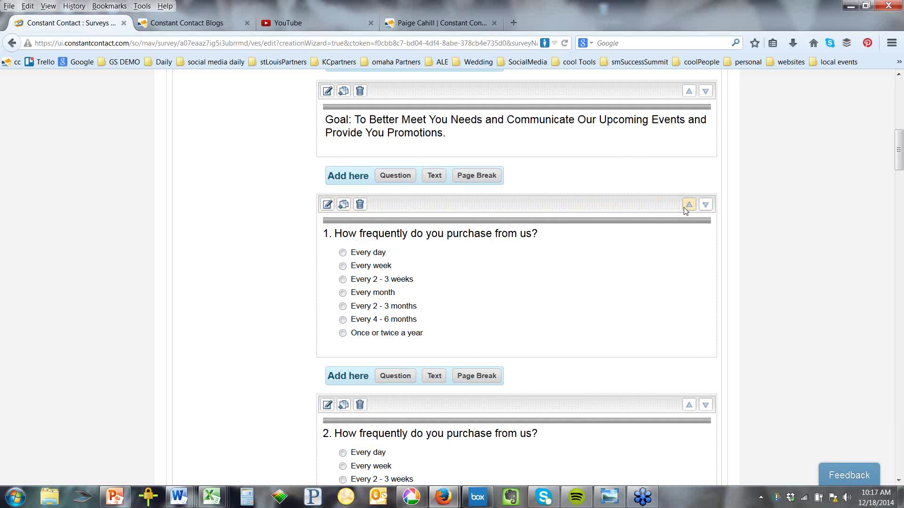
click(327, 205)
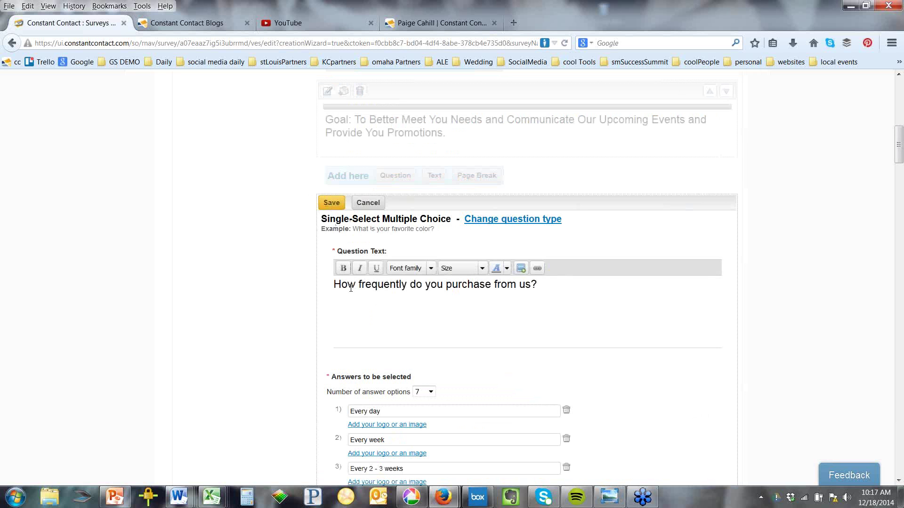
click(485, 222)
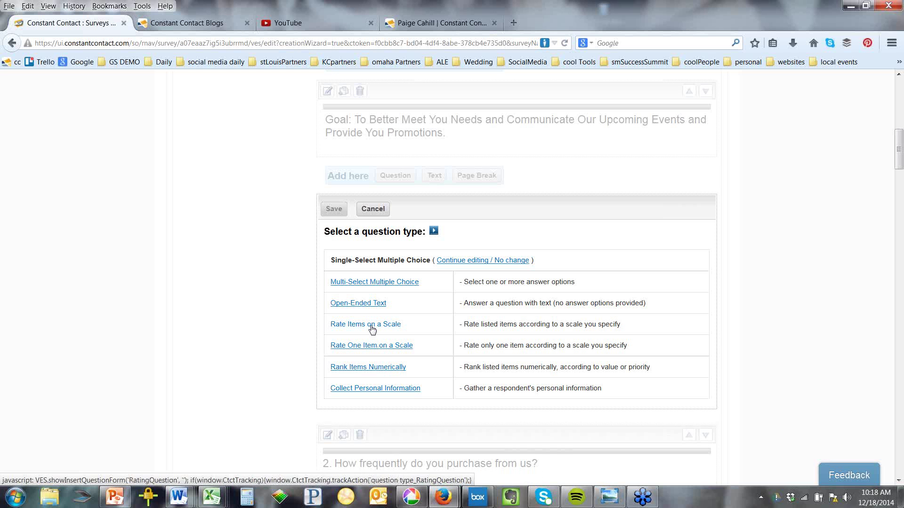
click(376, 368)
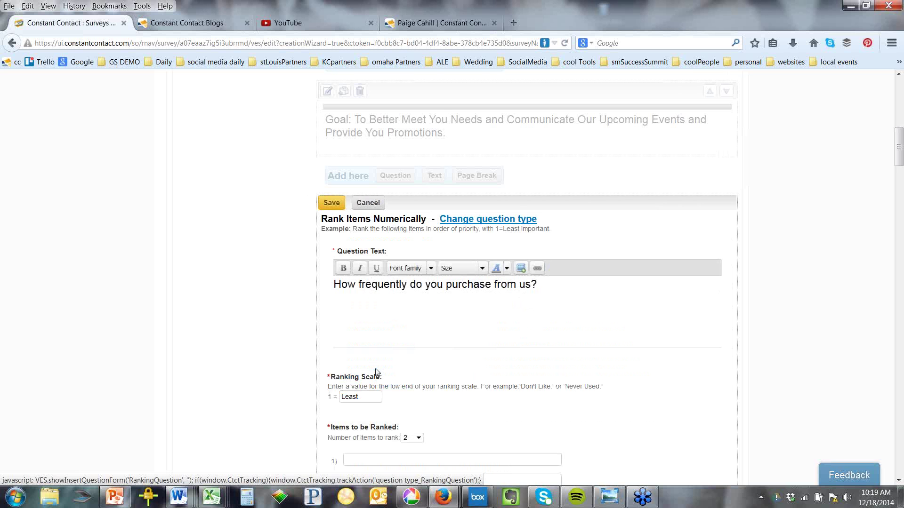
Step: Set the number of items to rank to 5 and enter Twitter as the first item
scroll(425, 430, down, 3)
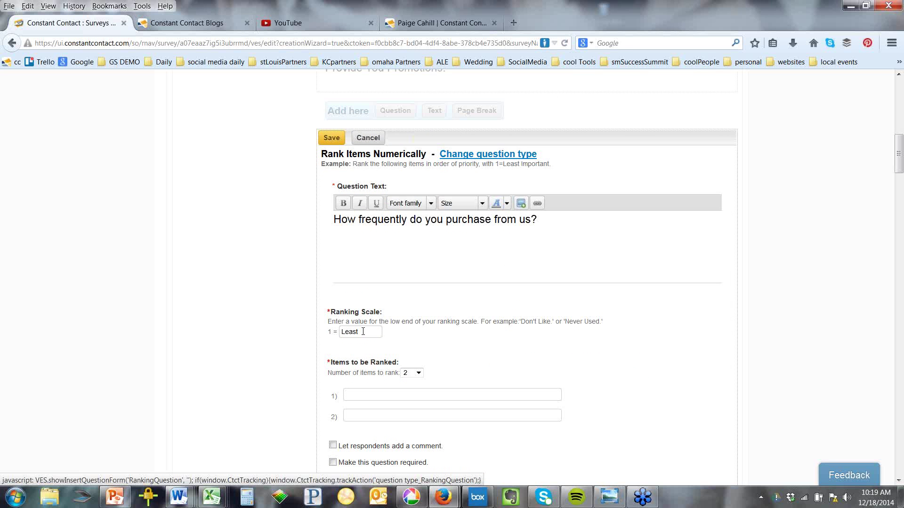
click(414, 374)
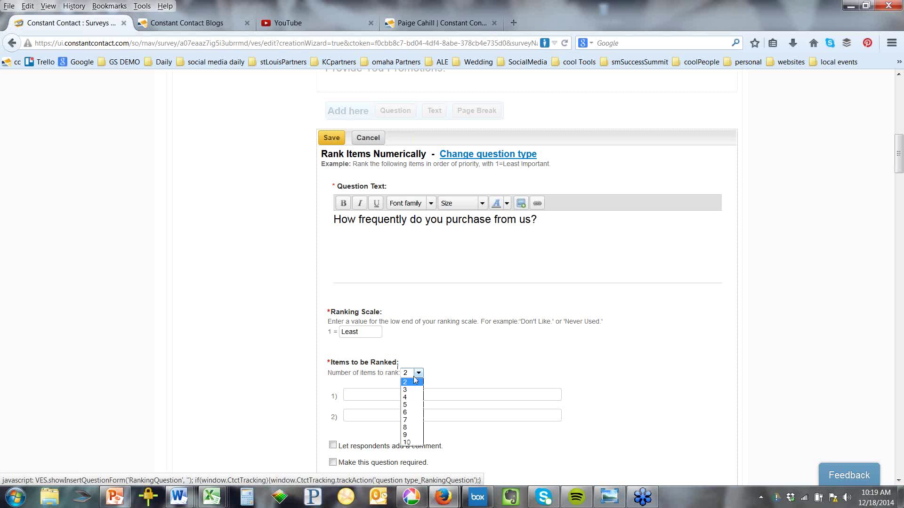
click(413, 407)
scroll(413, 409, down, 4)
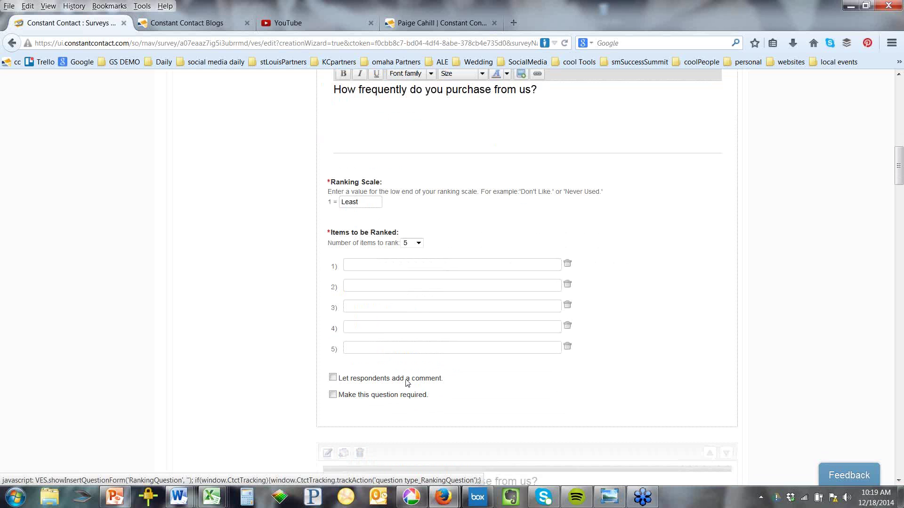
click(358, 267)
text(Twitter)
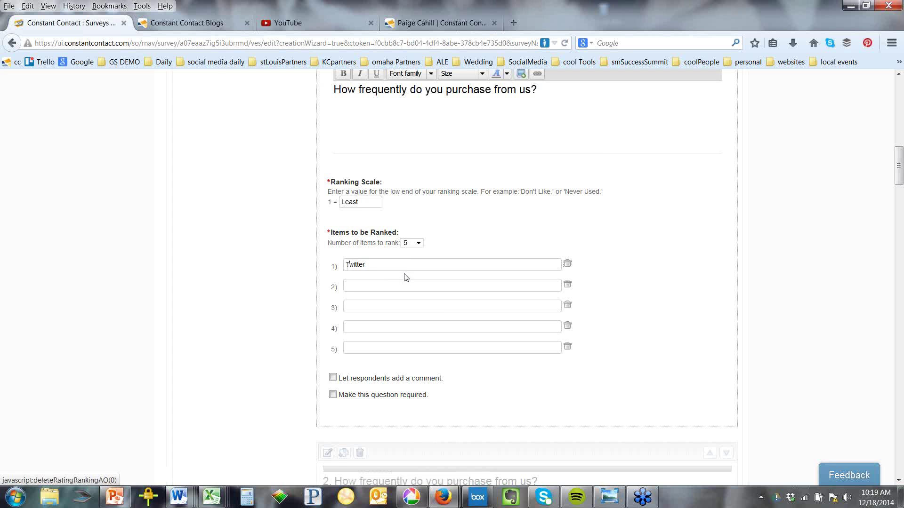
click(414, 287)
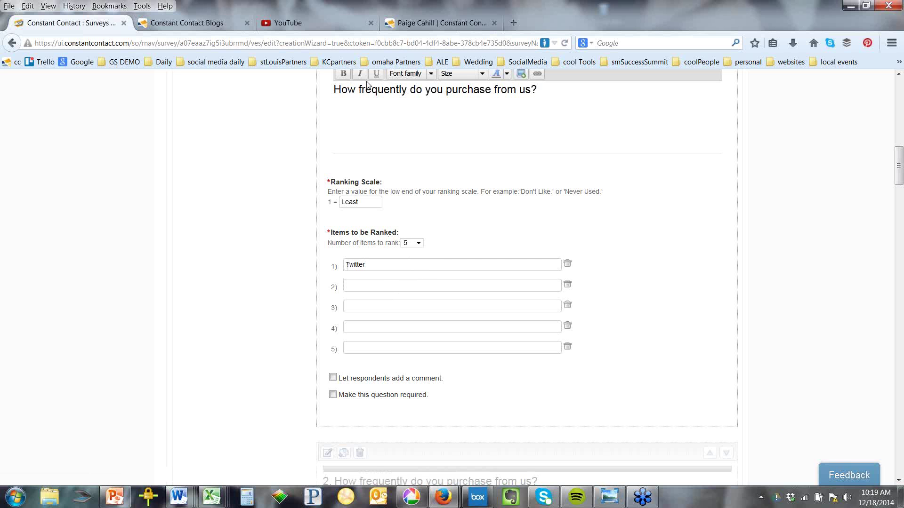
Step: Replace the question text with "What social media do you prefer"
drag(334, 90, 570, 94)
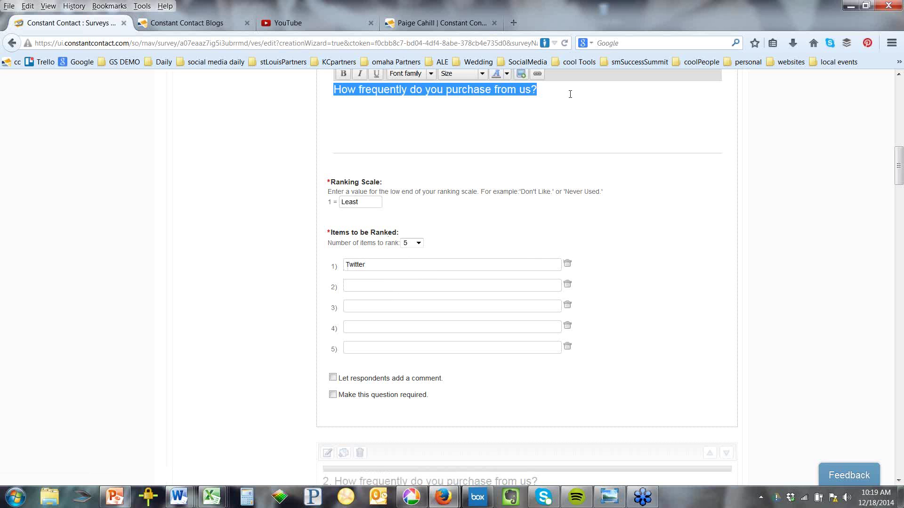
text(What social medi)
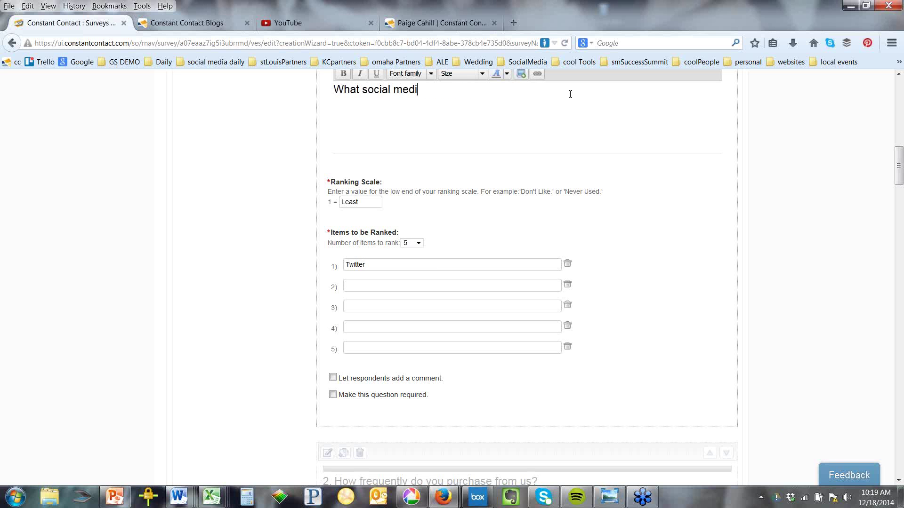
text(a do you prefer)
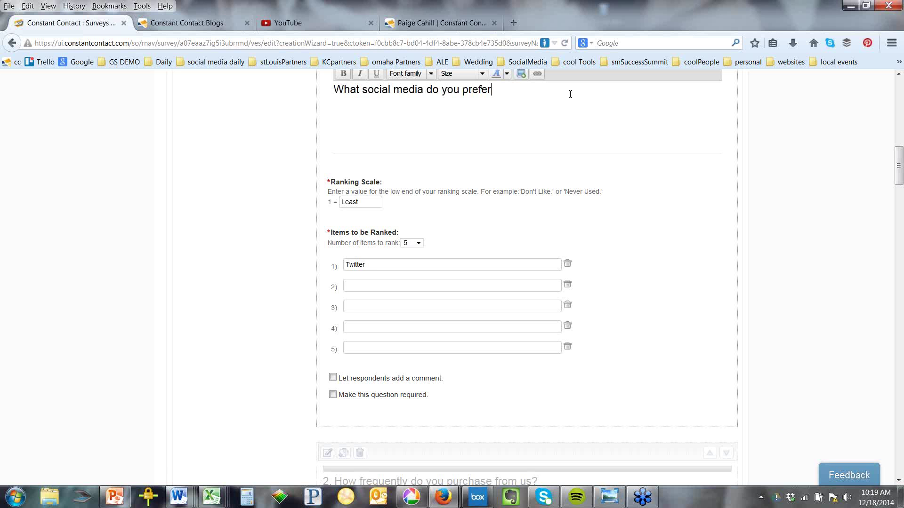
Step: Enter Facebook, LinkedIn and PInterest as ranking items 2 to 4 and NONE as item 5
click(371, 351)
text(NONE)
click(367, 265)
click(362, 288)
text(Fac)
key(BackSpace)
key(BackSpace)
key(BackSpace)
text(Facebook)
click(363, 305)
text(LinkedIn)
click(457, 326)
text(Pinterest)
Step: Increase the number of items to rank to 6, with Instagram as item 5 and NONE as item 6
click(411, 243)
click(414, 281)
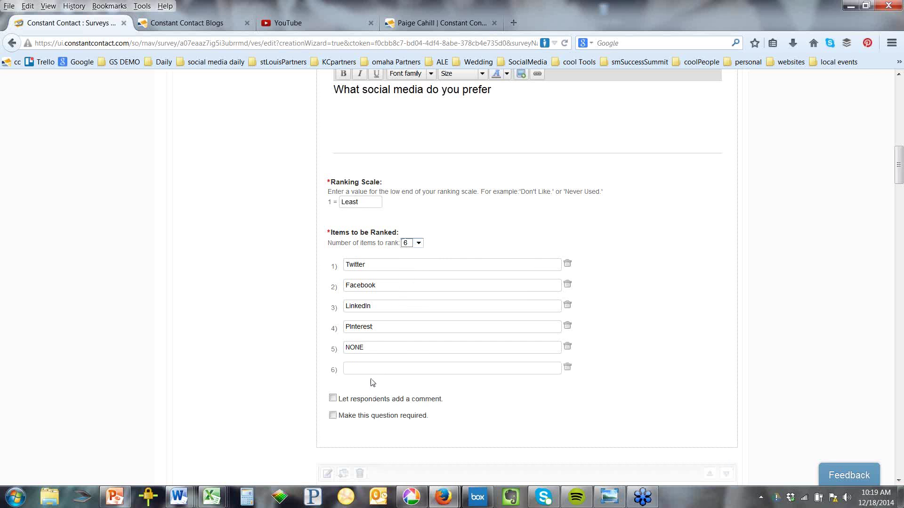
double_click(360, 346)
key(BackSpace)
click(359, 367)
text(NONE)
click(354, 349)
text(Instag)
text(ram)
Step: Let respondents add a comment, make the social media question required, and save it
click(334, 416)
click(333, 416)
click(333, 417)
scroll(377, 372, up, 3)
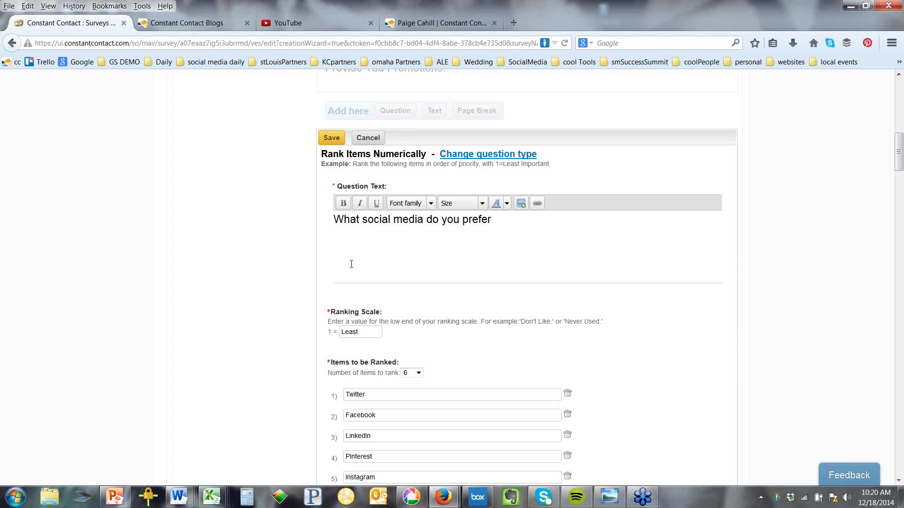
click(332, 138)
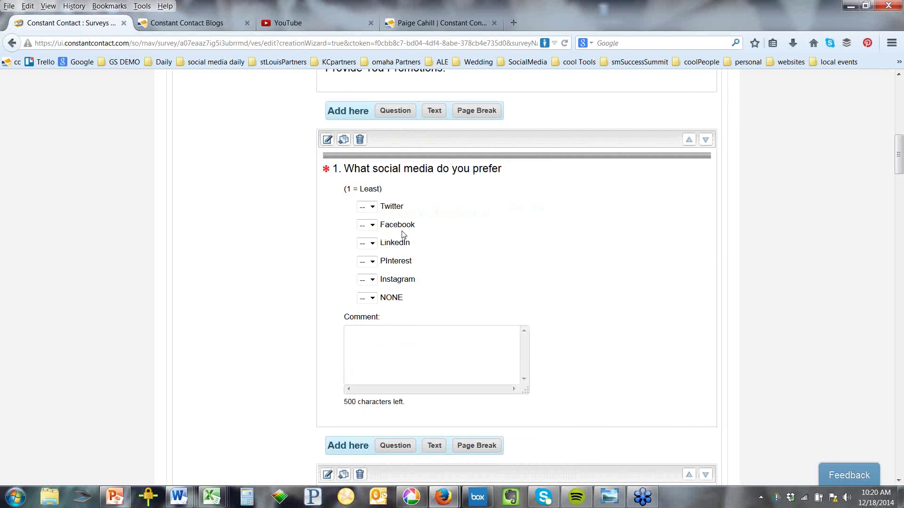
Step: Check the ranking choices offered for Twitter in question 1 and test ranking NONE as 1
click(372, 207)
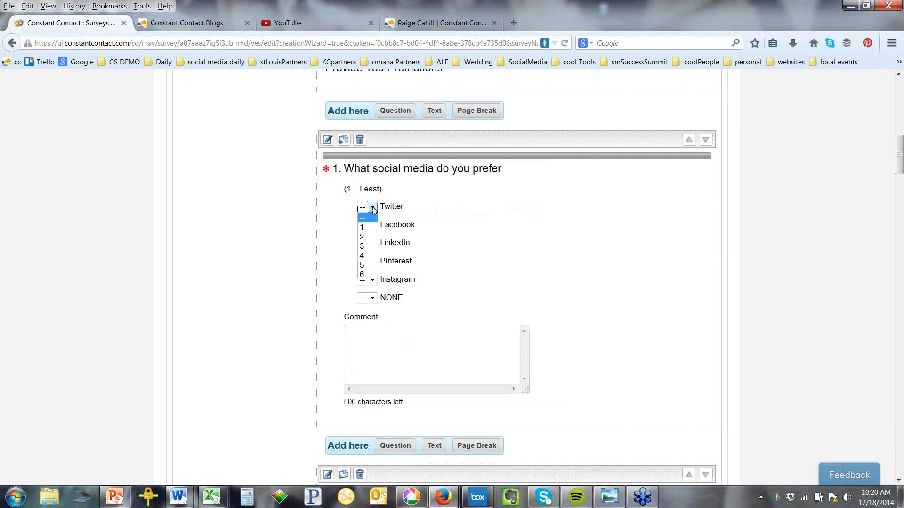
click(372, 207)
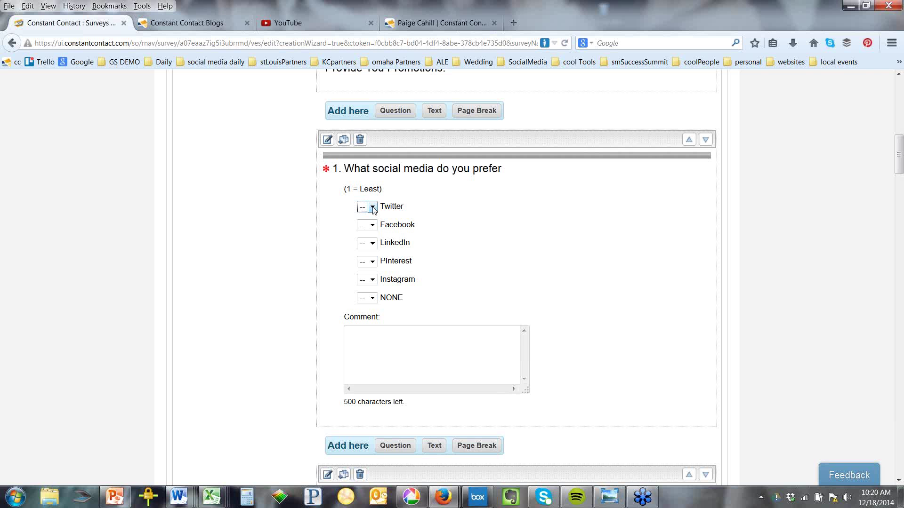
click(372, 207)
click(372, 207)
click(372, 298)
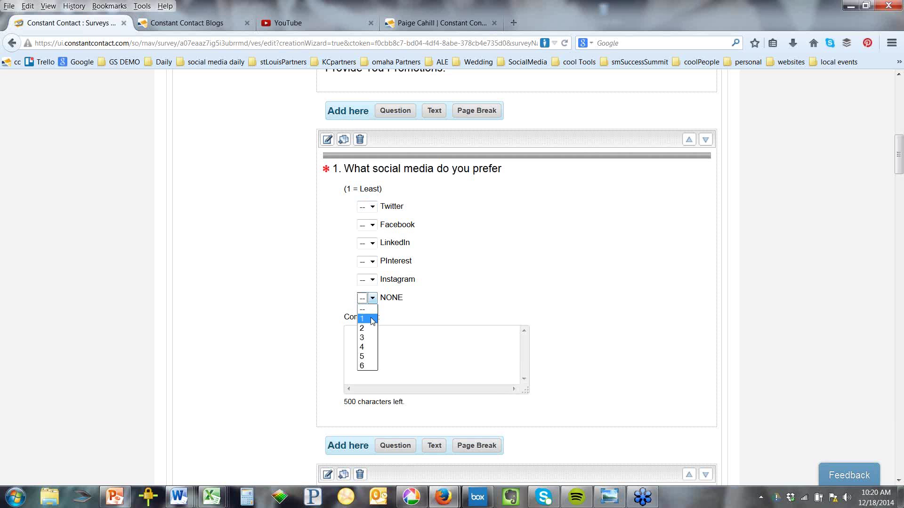
click(372, 319)
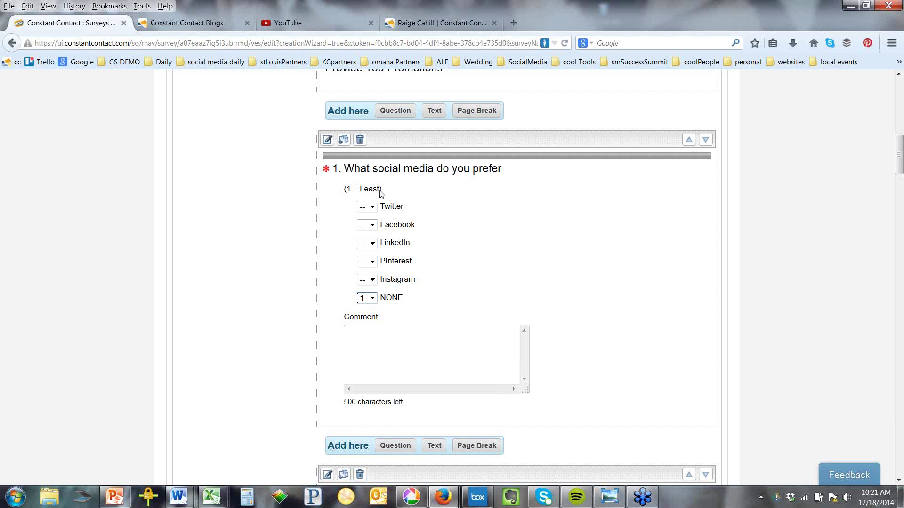
Step: Change the type of the social media question to Single-Select Multiple Choice
click(327, 141)
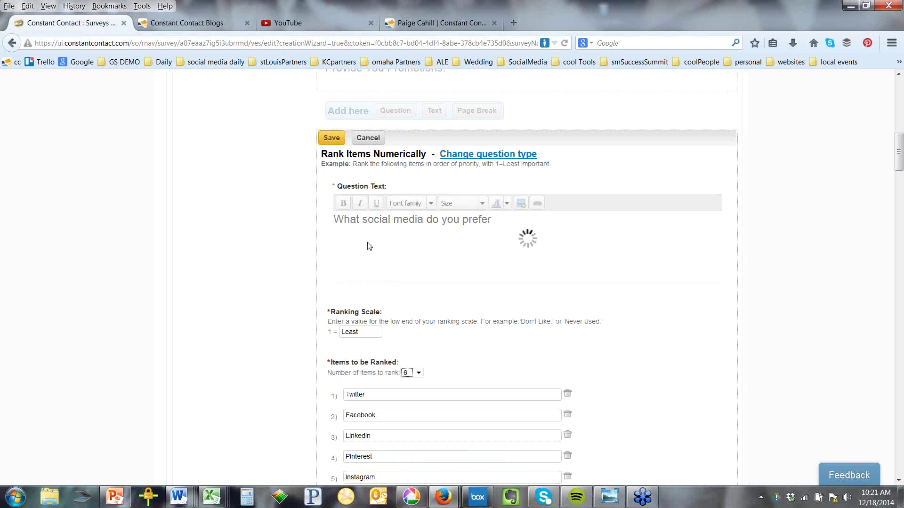
click(495, 156)
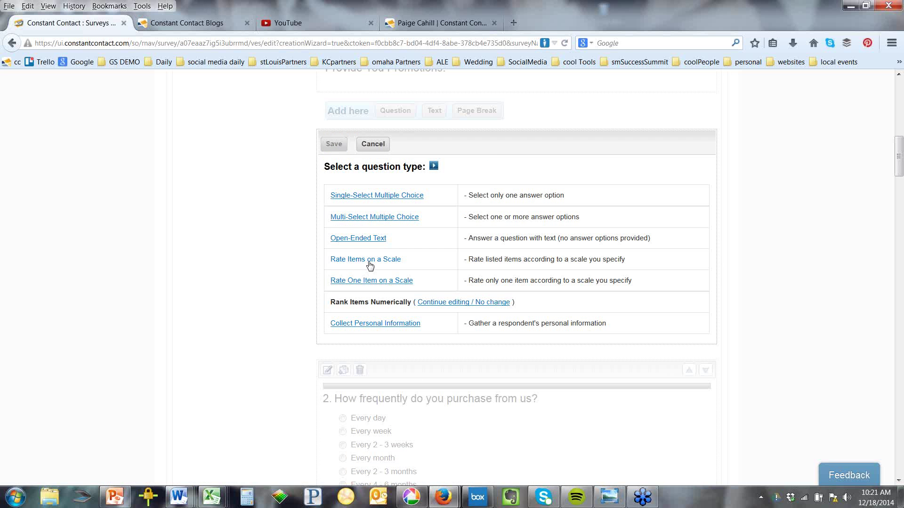
click(371, 198)
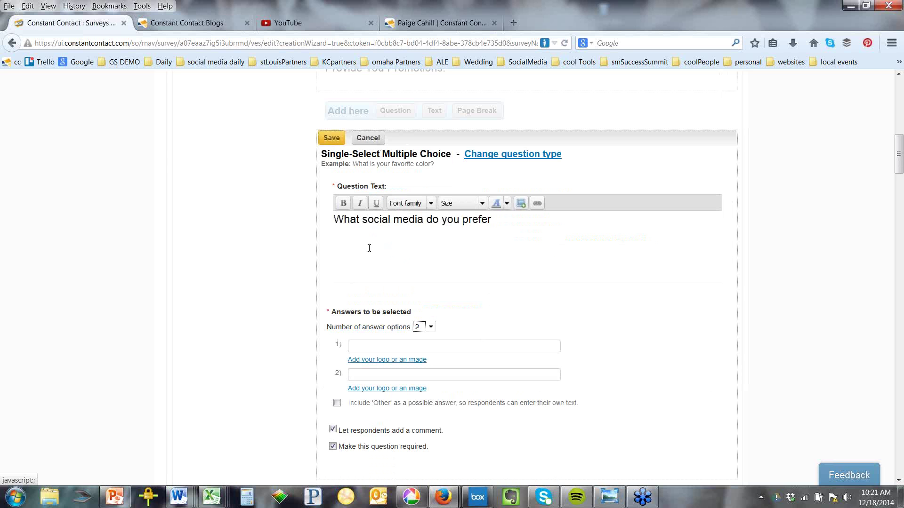
Step: Enter Twitter and Facebook as the two answer options of the social media question and save it
click(358, 348)
text(Twitter)
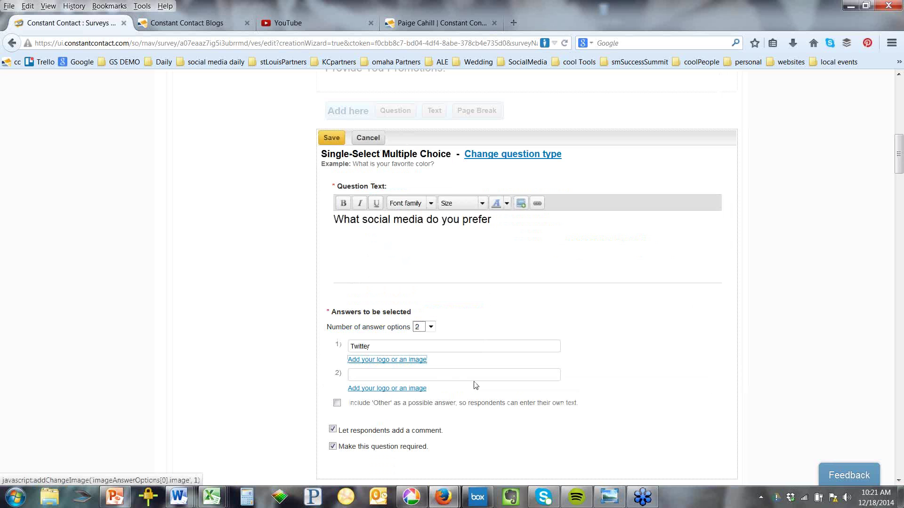
click(468, 375)
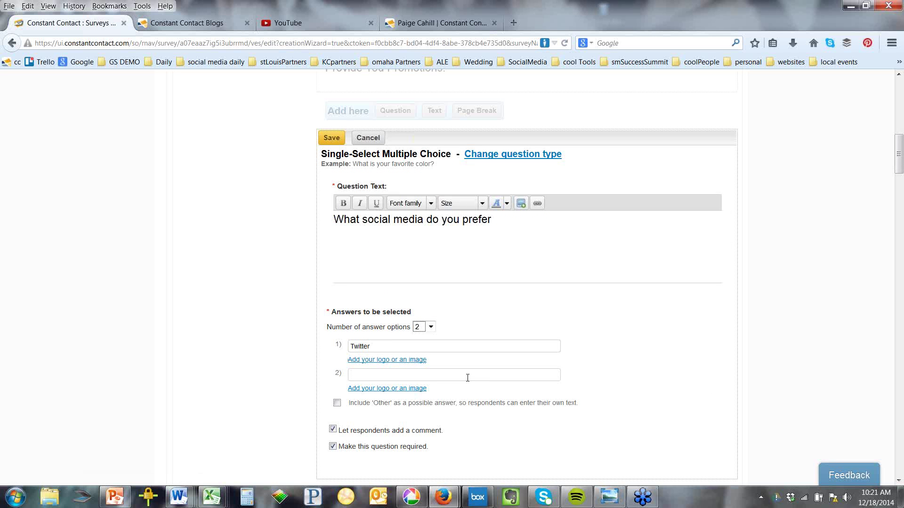
text(Facebook)
click(331, 137)
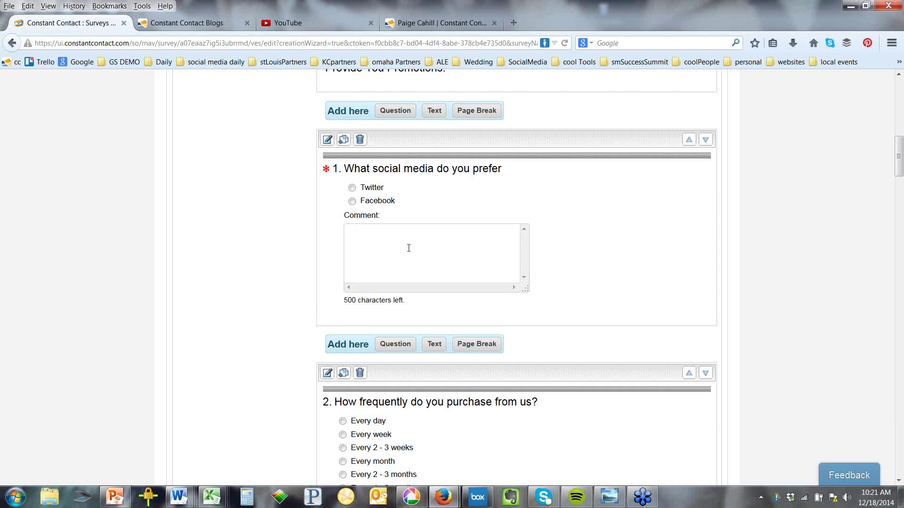
Step: Replace the text of question 1 with "What Gender Are You?"
scroll(408, 248, up, 3)
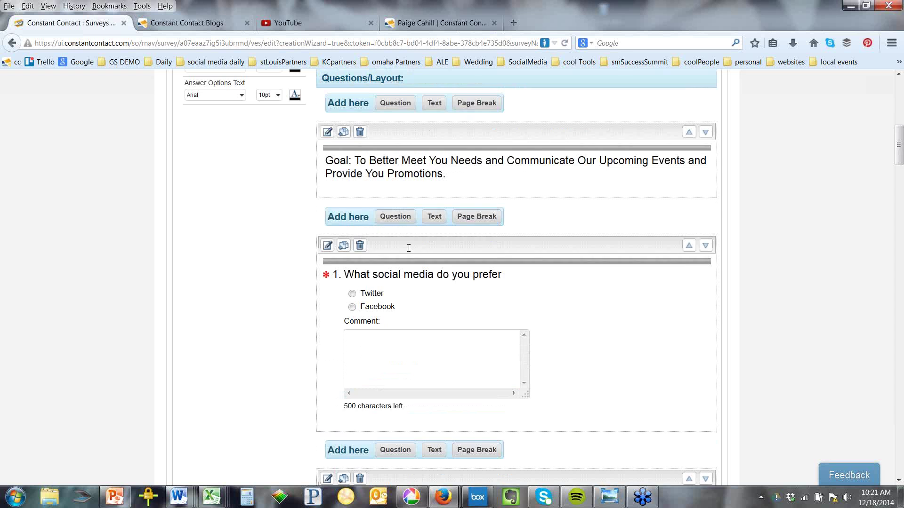
scroll(421, 319, up, 1)
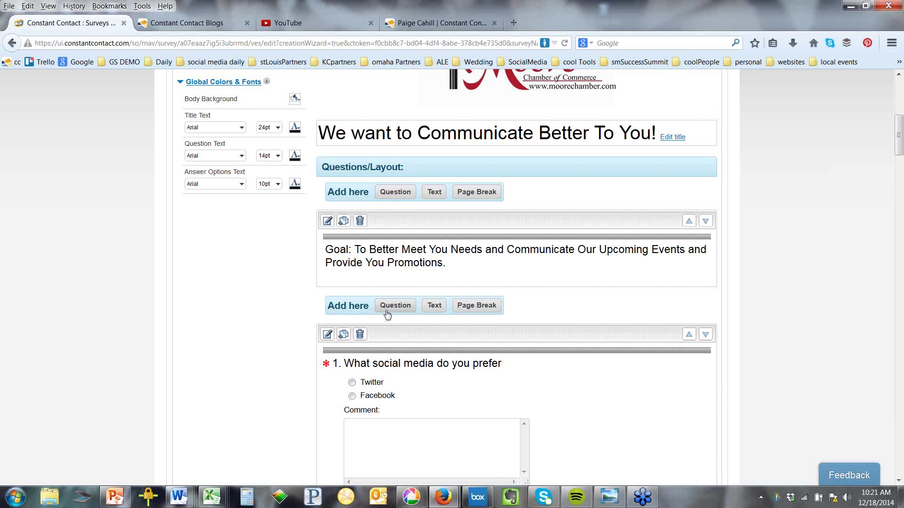
click(327, 334)
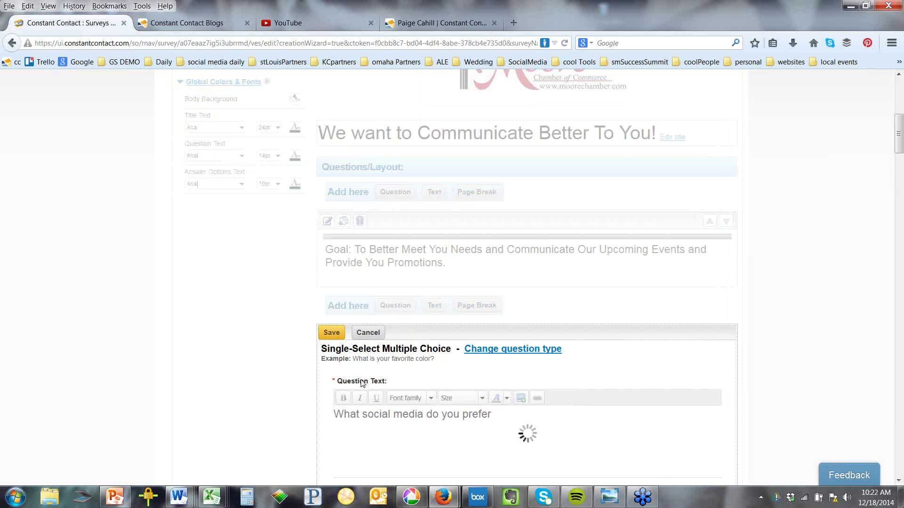
scroll(363, 383, down, 1)
drag(500, 358, 299, 352)
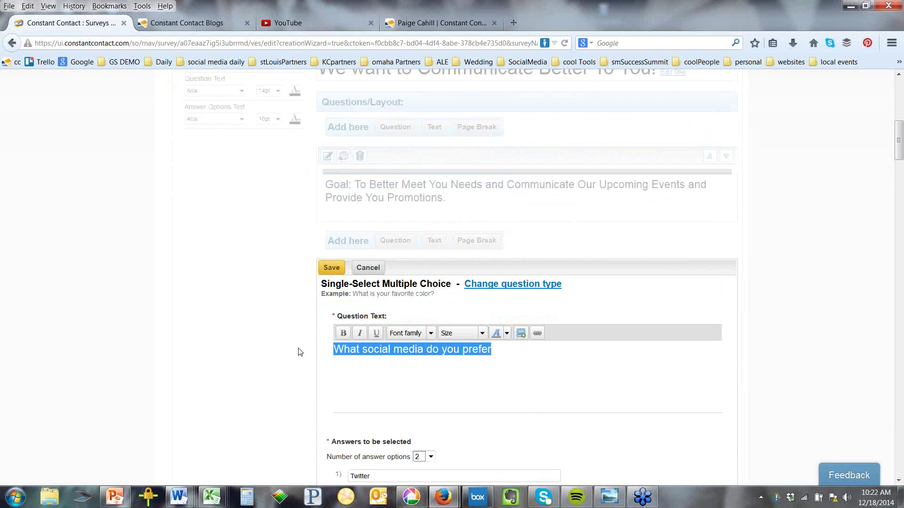
text(What)
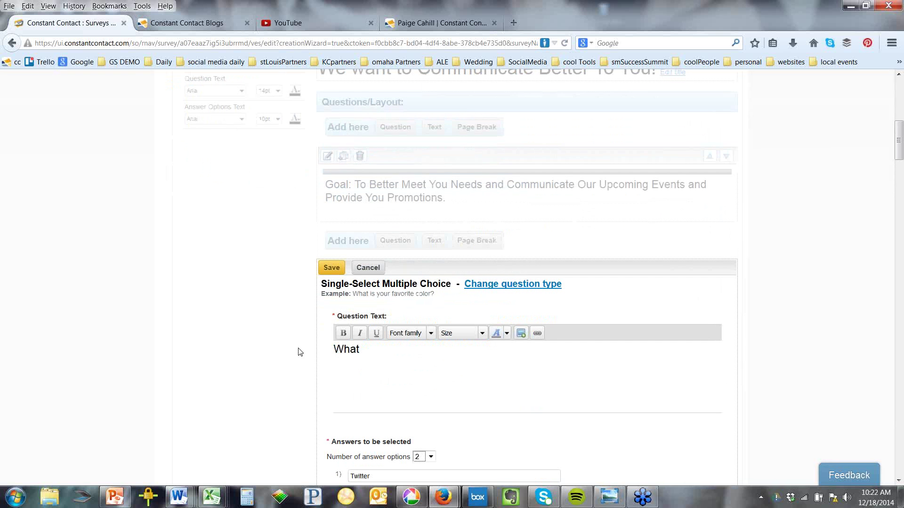
text( Gender Are You.)
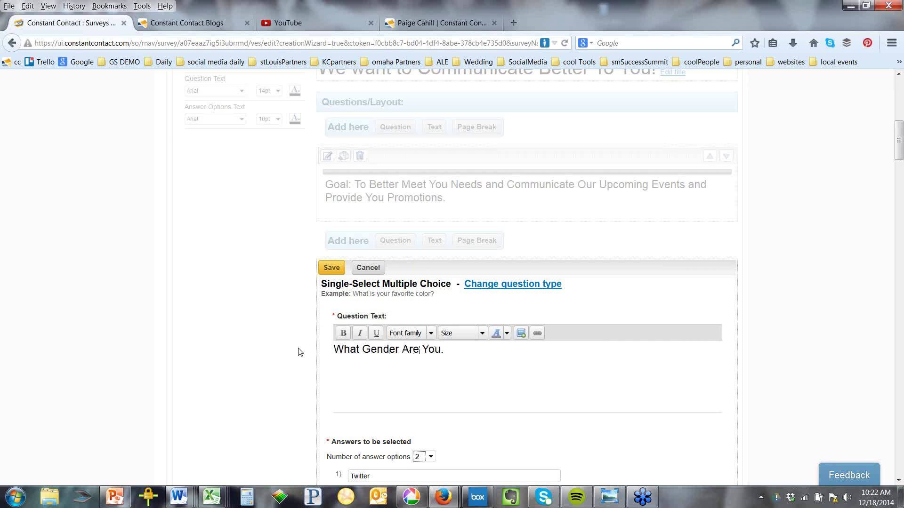
key(BackSpace)
text(?)
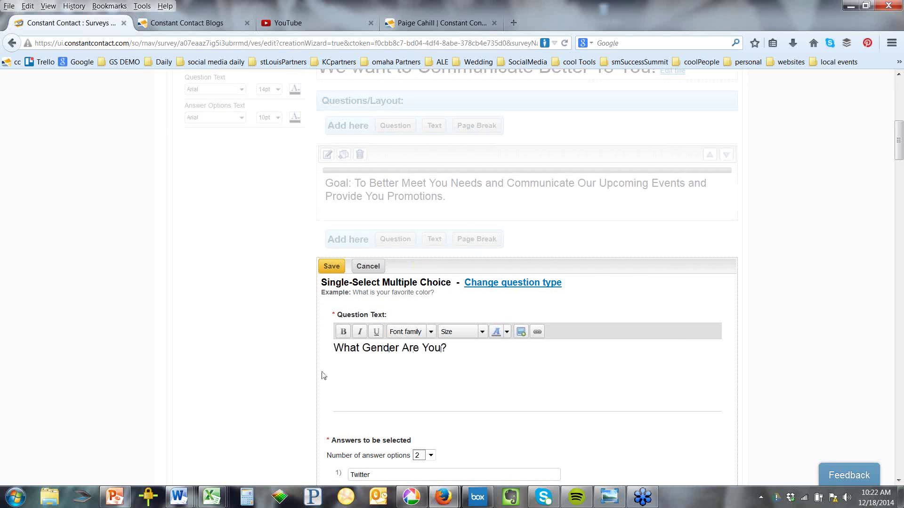
Step: Replace the two answer options of the gender question with Male and Female and save the question
scroll(323, 375, down, 5)
drag(383, 347, 316, 354)
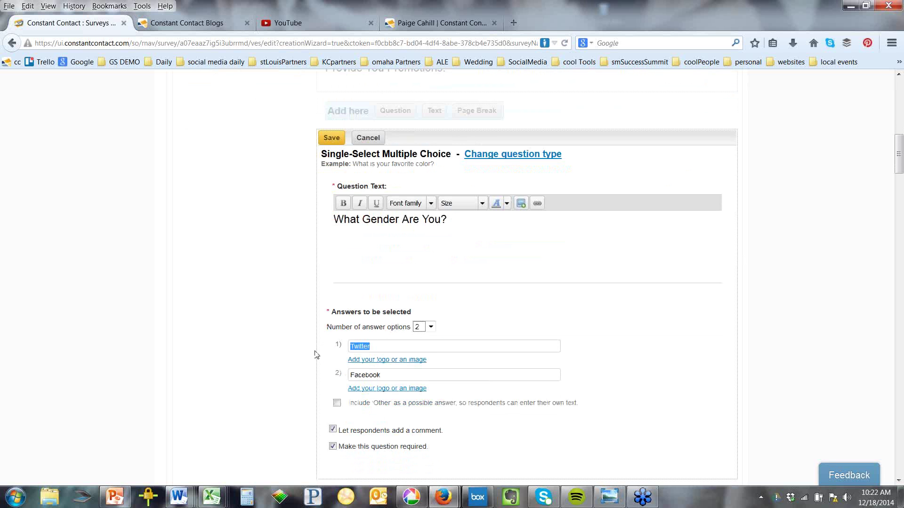
text(Male)
drag(409, 375, 323, 375)
text(Female)
click(337, 144)
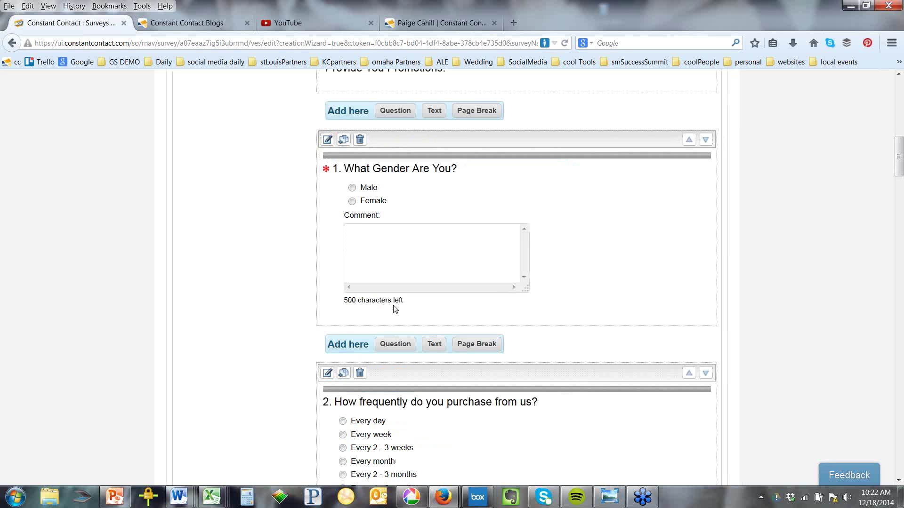
Step: Change the type of question 2, about purchase frequency, to Multi-Select Multiple Choice
scroll(395, 309, down, 3)
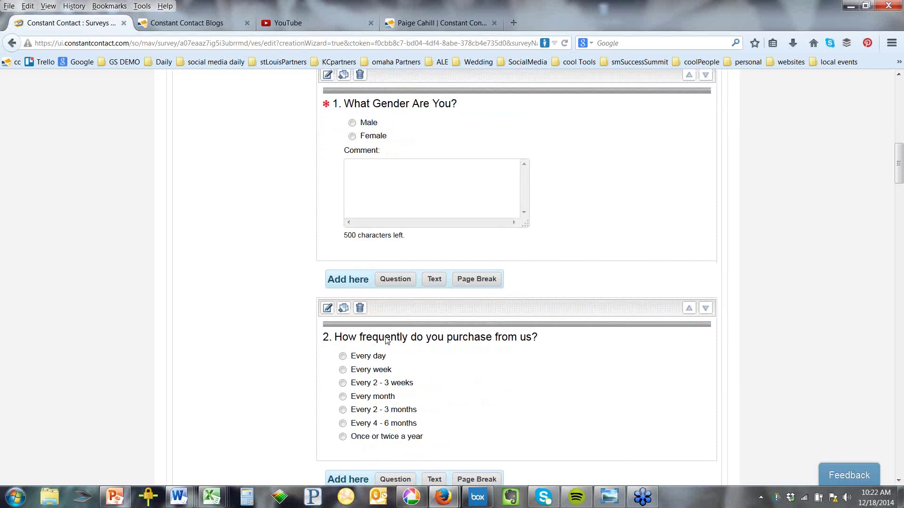
click(328, 308)
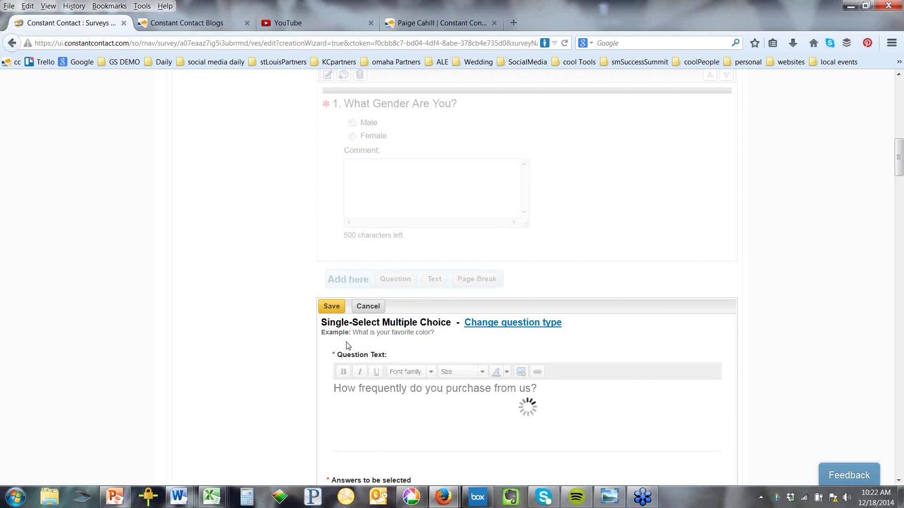
click(491, 328)
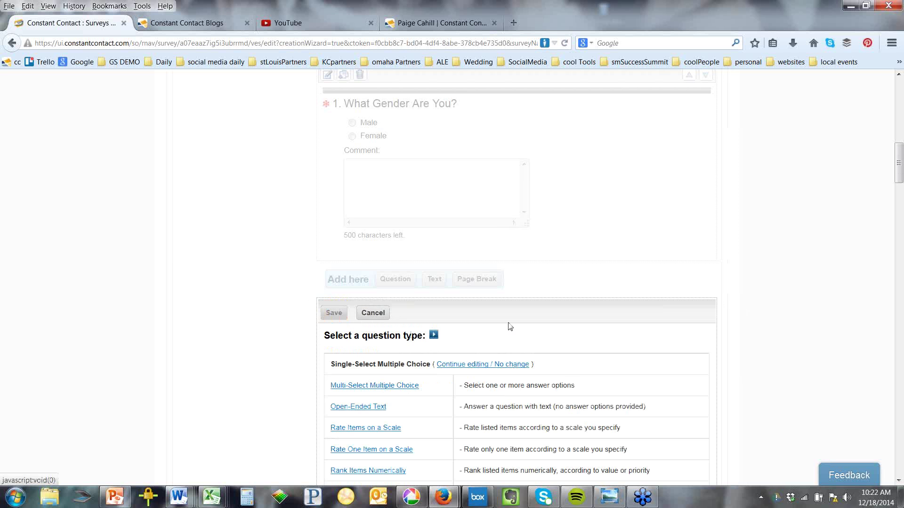
scroll(510, 326, down, 5)
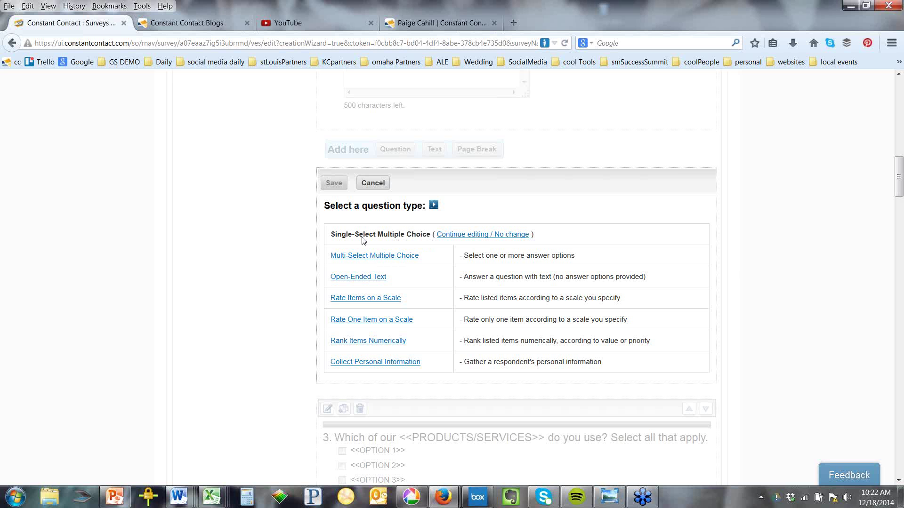
click(393, 263)
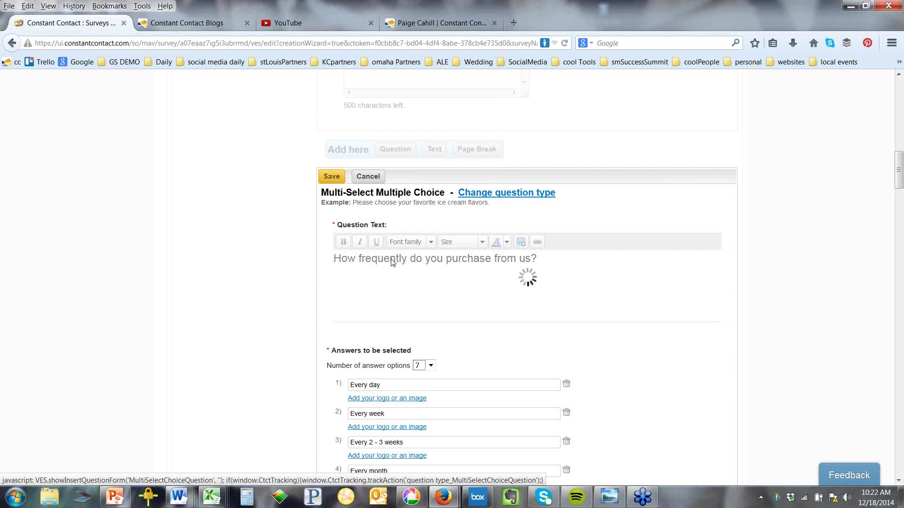
Step: Replace the question text with "Favorite Way to Get Promotions:" and set the number of answer options to 5
triple_click(391, 259)
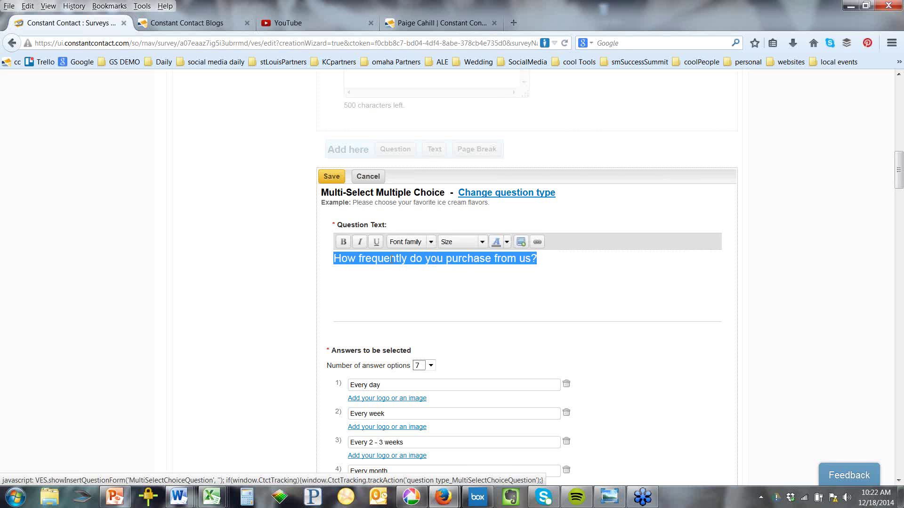
text(Favorite Way)
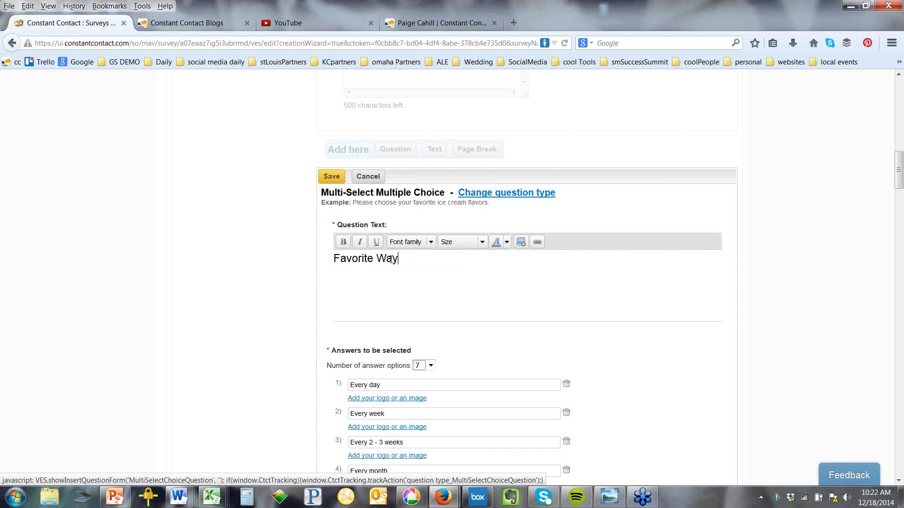
text( to Get Promotions:)
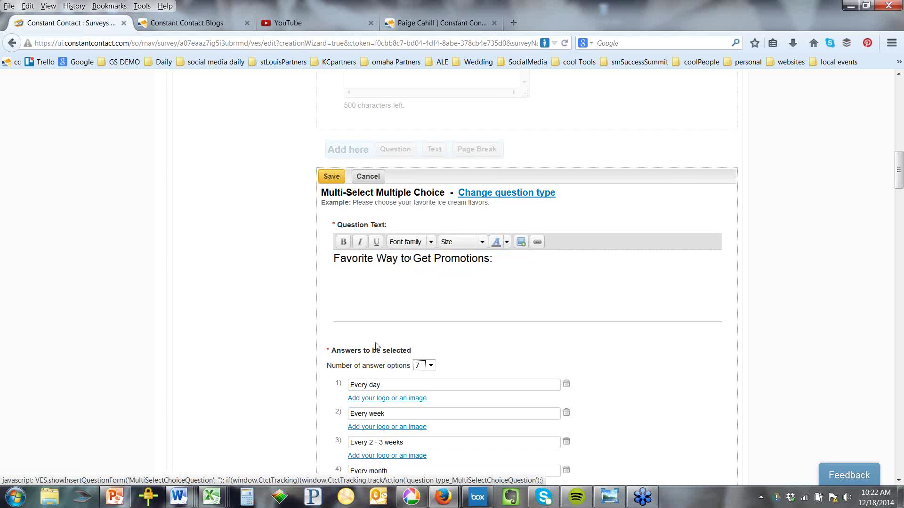
click(429, 366)
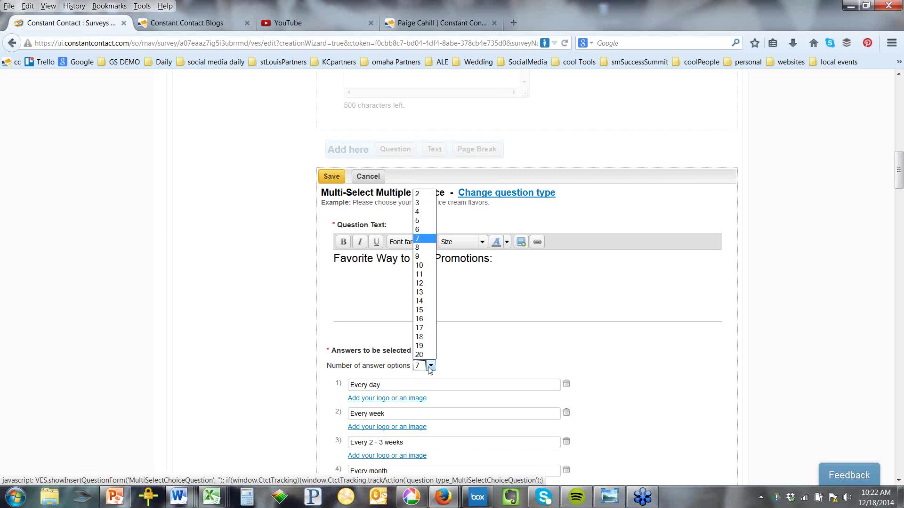
click(422, 222)
Step: Replace the first three answer options with Newspaper, Radio and Social Media
drag(382, 385, 343, 388)
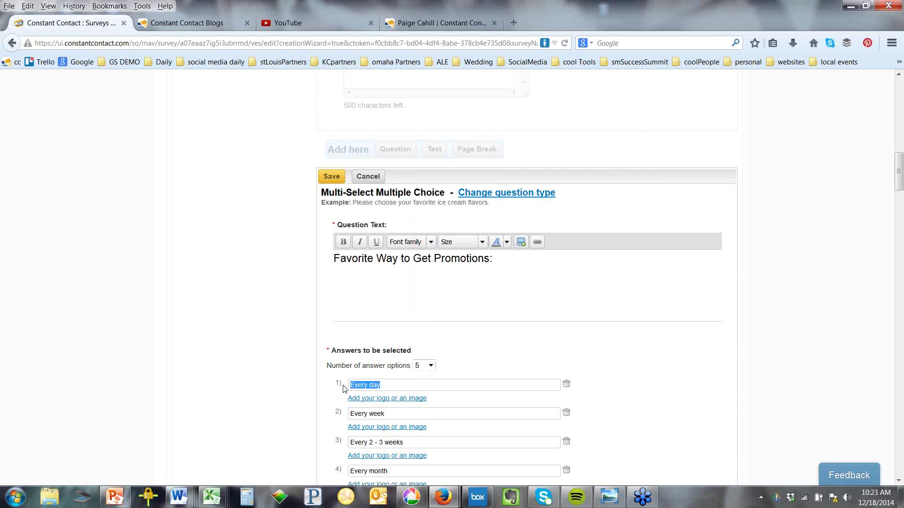
text(Newspaper)
drag(385, 414, 324, 417)
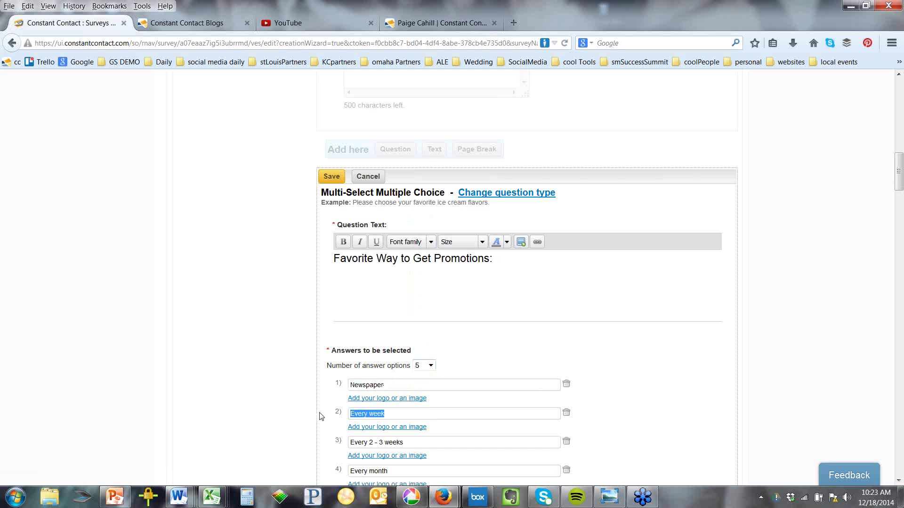
text(RA)
key(BackSpace)
text(adio)
drag(401, 449, 349, 439)
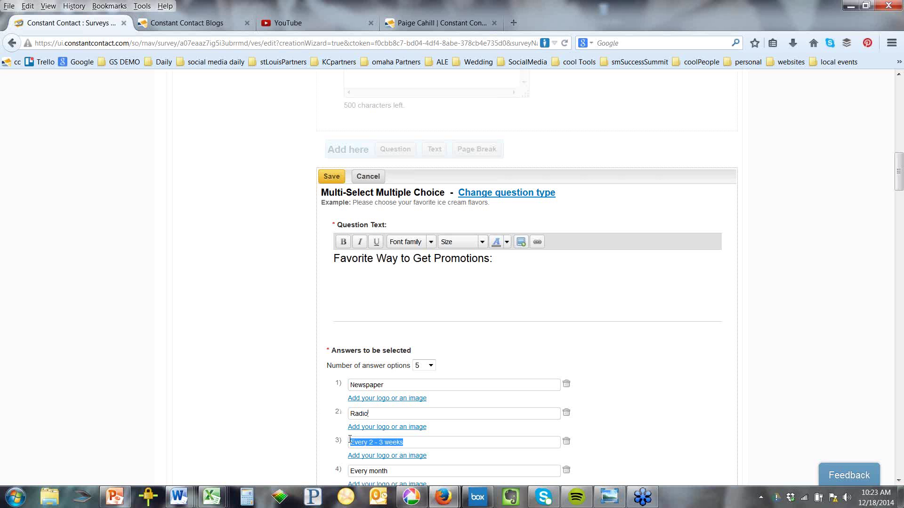
text(Social Media)
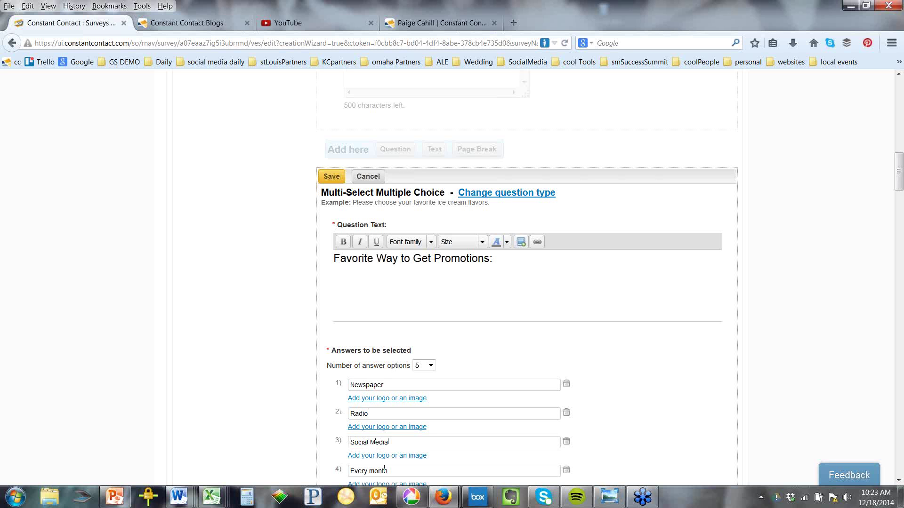
Step: Replace answer options 4 and 5 with "direct Mail" and "Email Marketing" and save the question
drag(387, 471, 325, 471)
text(direct Mail)
scroll(332, 476, down, 2)
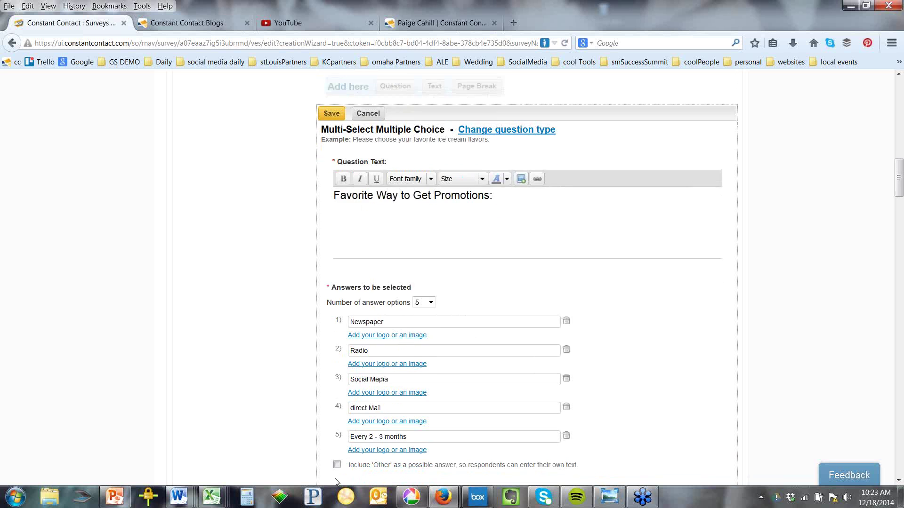
drag(423, 438, 346, 433)
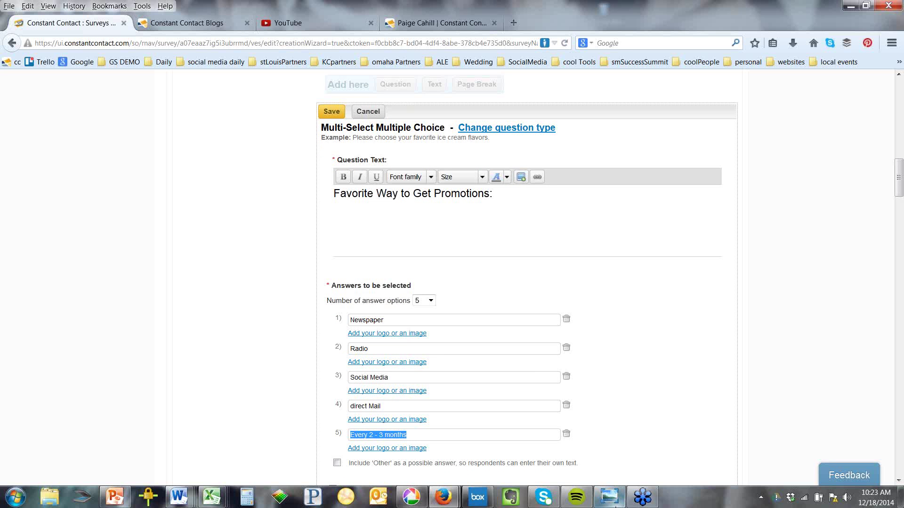
mouse_move(615, 495)
text(Email Marketing,)
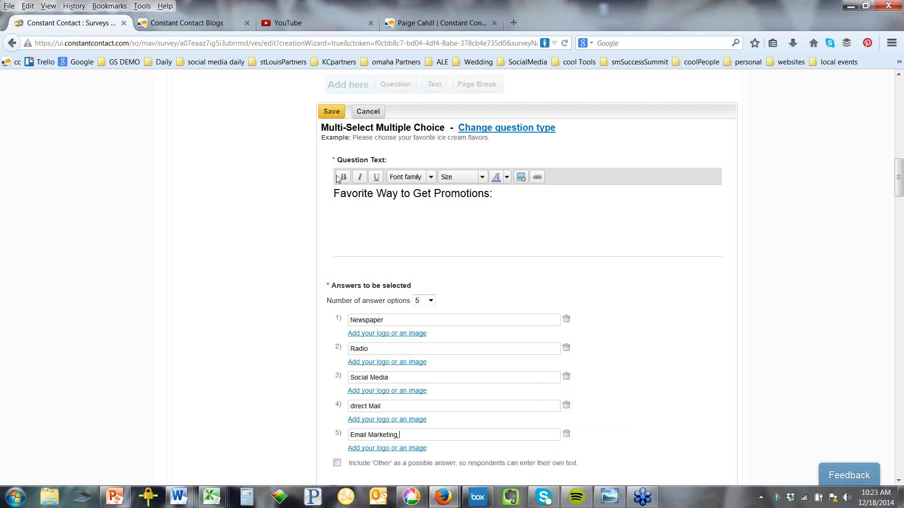
click(331, 112)
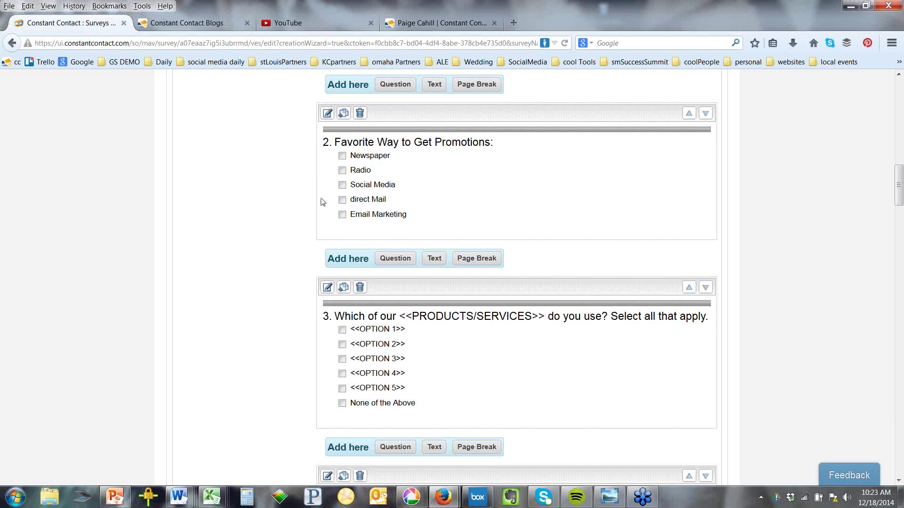
Step: Edit question 2 to include 'Other' as an answer, allow comments and make it required, and save it
click(327, 114)
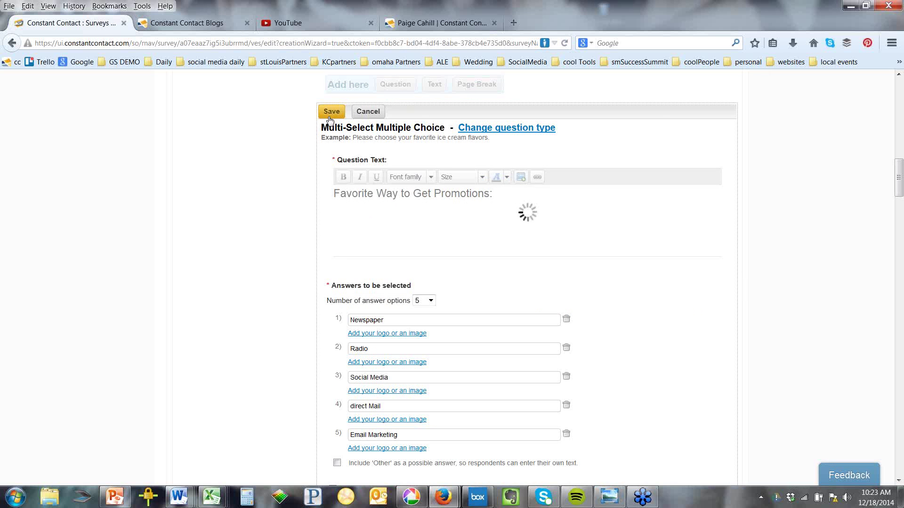
scroll(336, 463, down, 3)
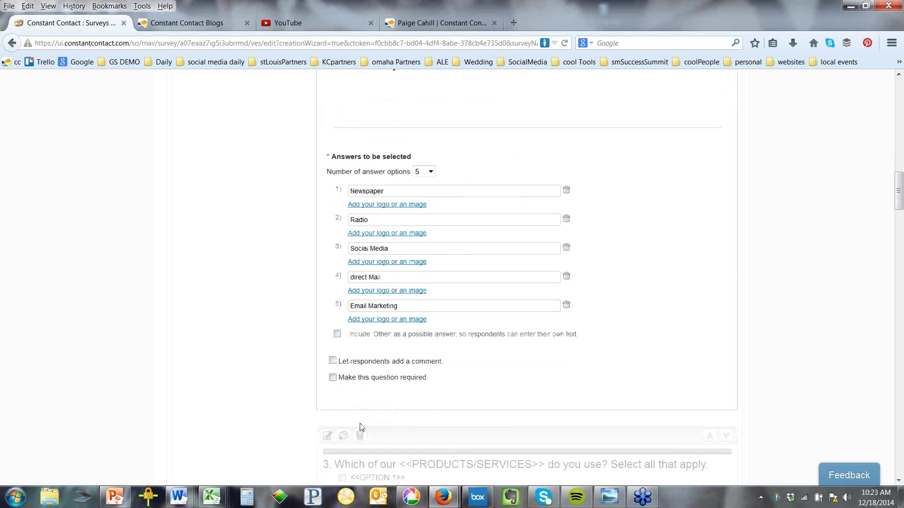
click(337, 333)
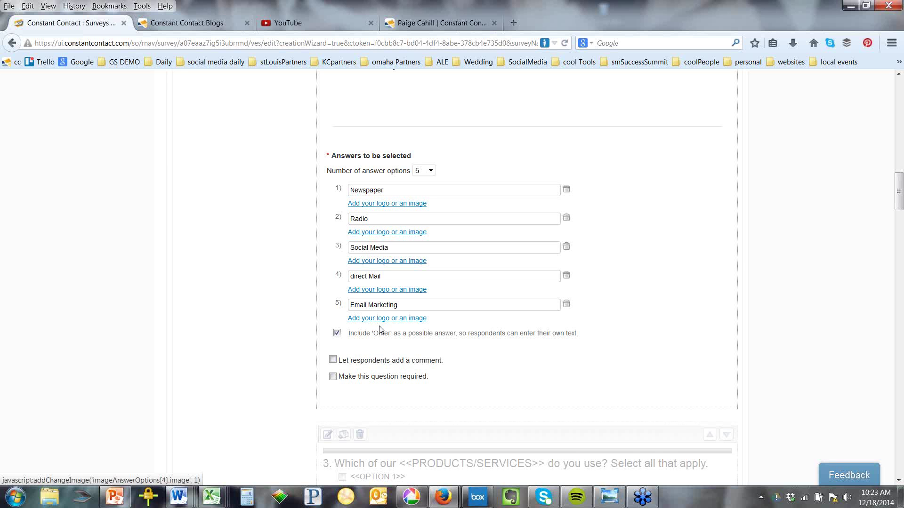
click(333, 360)
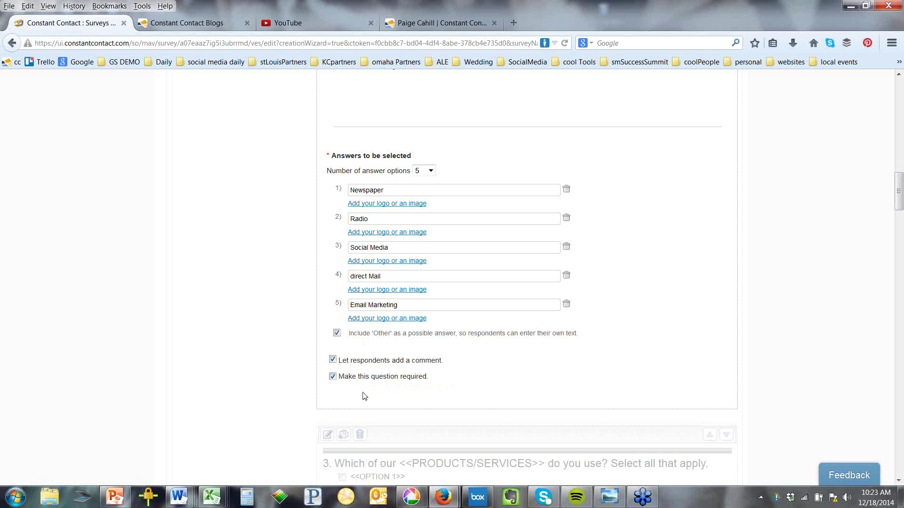
scroll(357, 357, up, 5)
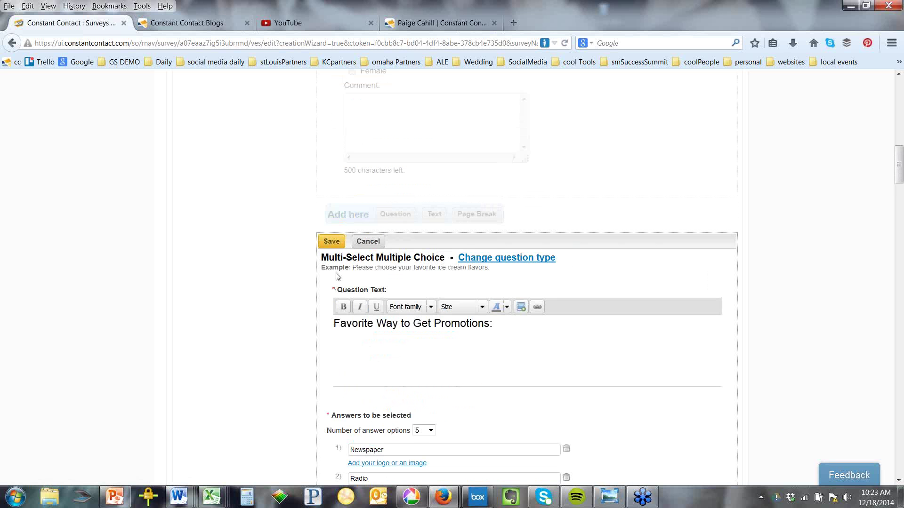
click(331, 246)
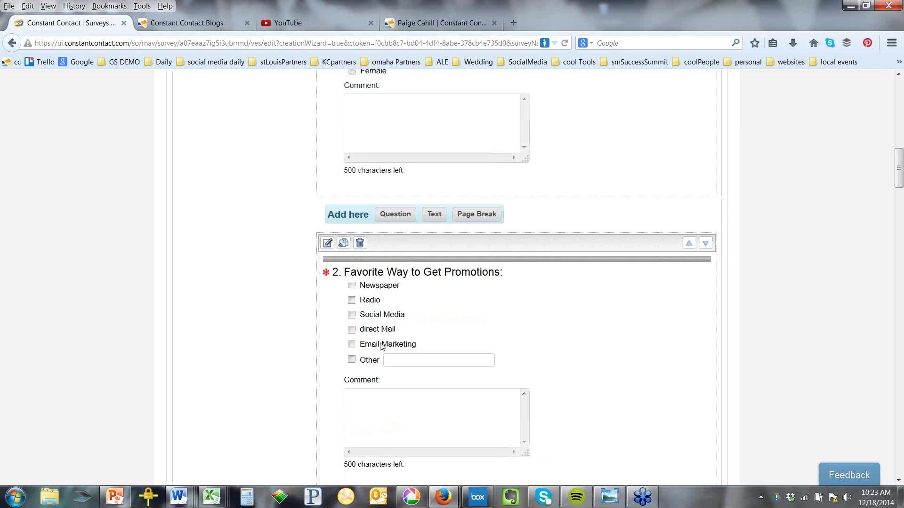
Step: Save the latest survey changes and open a preview of the survey
scroll(382, 346, up, 15)
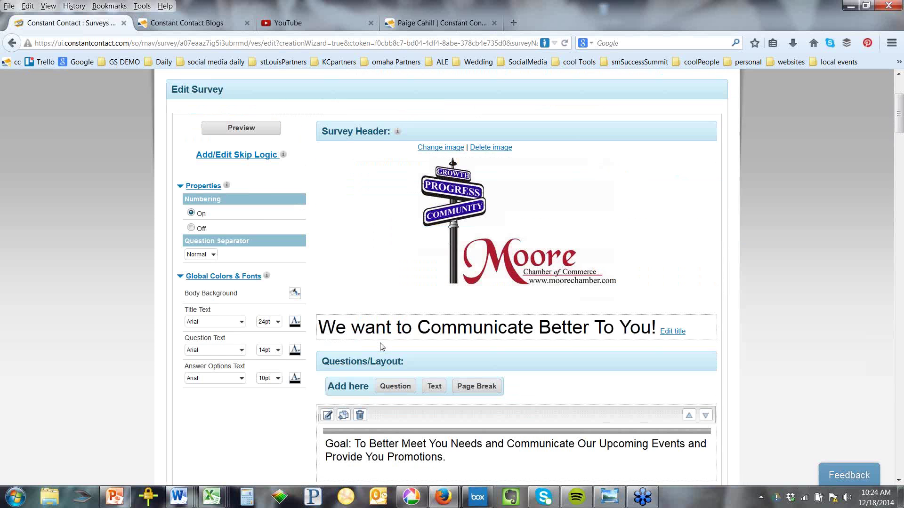
click(241, 128)
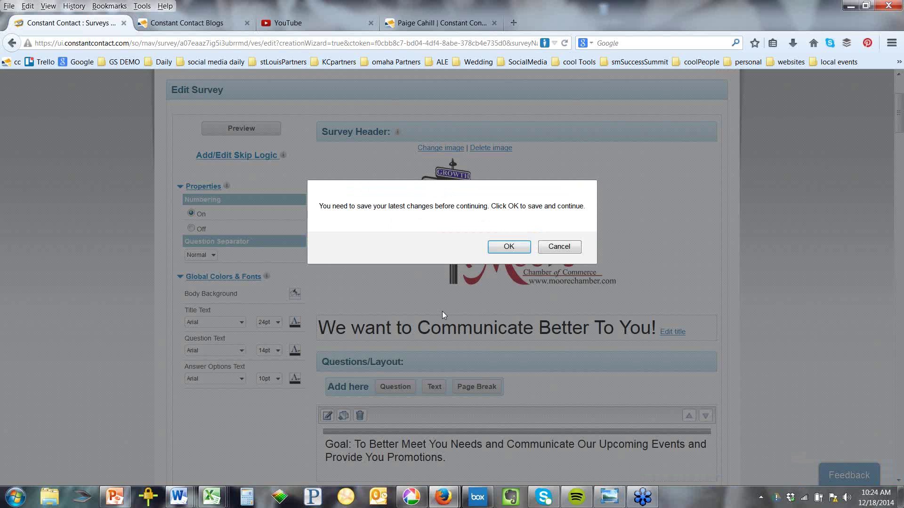
click(561, 244)
click(219, 129)
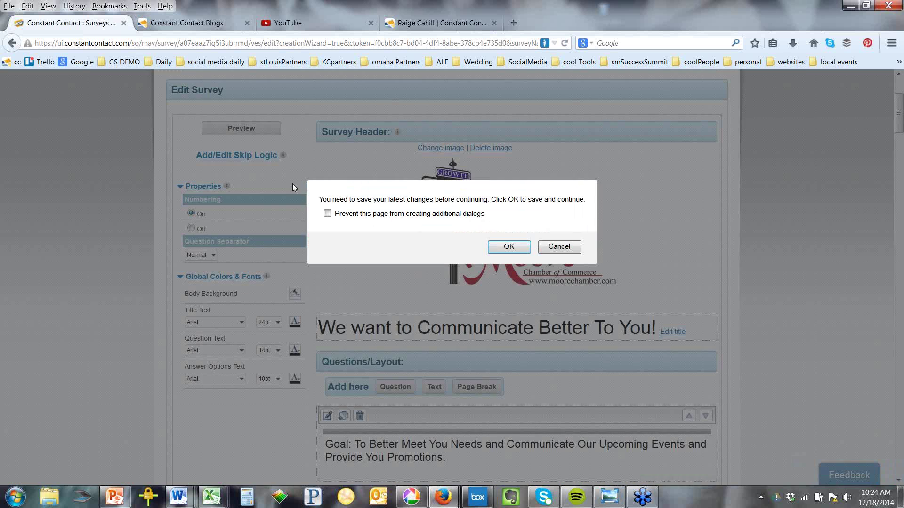
click(499, 246)
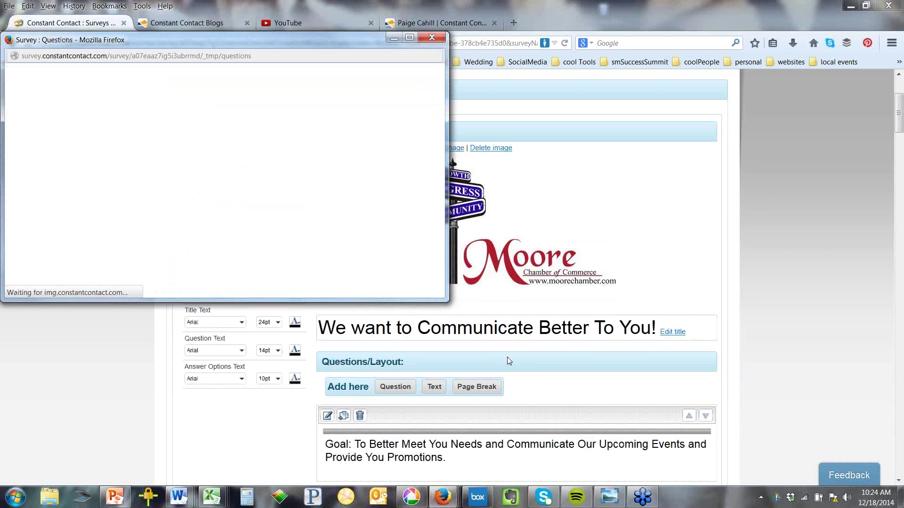
Step: Try the Male and Female answers of the gender question in the preview, leave Male selected, and enlarge the preview window
drag(440, 88, 442, 105)
click(67, 219)
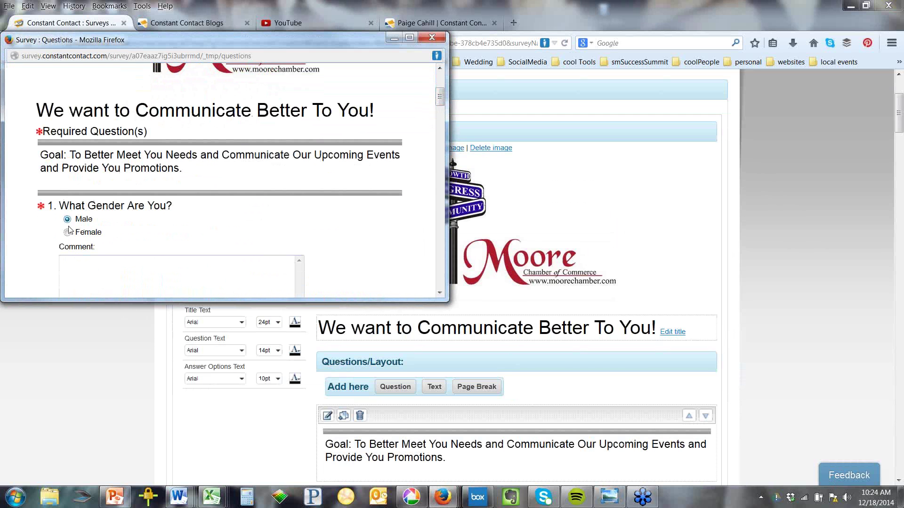
click(67, 232)
click(67, 219)
click(76, 260)
drag(445, 300, 526, 454)
Step: Test question 2 in the preview by selecting Newspaper, Radio, Social Media, direct Mail and Other
scroll(273, 321, down, 2)
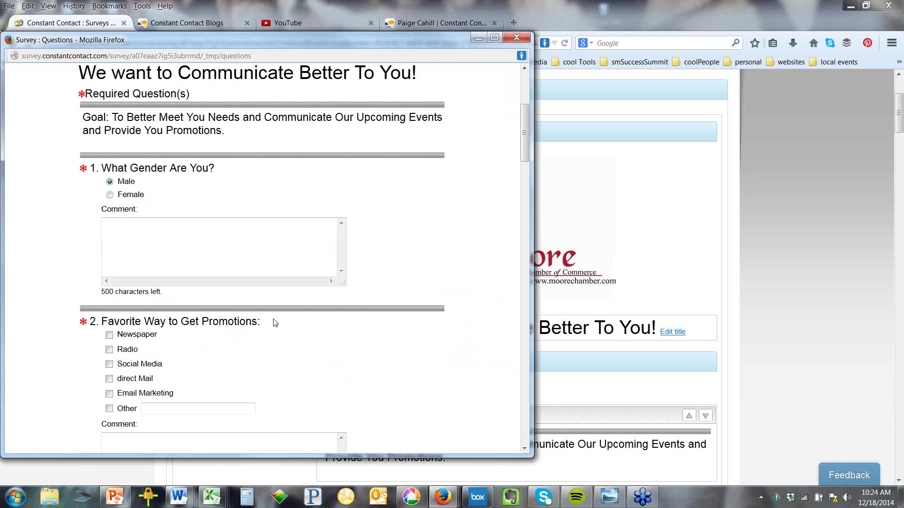
scroll(276, 323, down, 2)
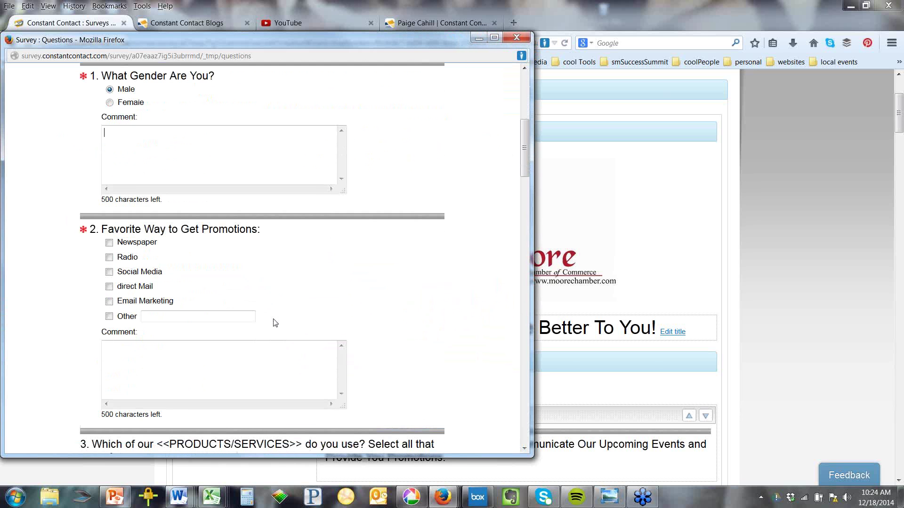
click(109, 243)
click(109, 257)
click(110, 272)
click(109, 287)
click(156, 317)
Step: Test the attribute ratings in the preview: Customer service Well Below Average, Professionalism Below Average, and Quality of <<PRODUCTS/SERVICES>> Average
scroll(311, 251, down, 5)
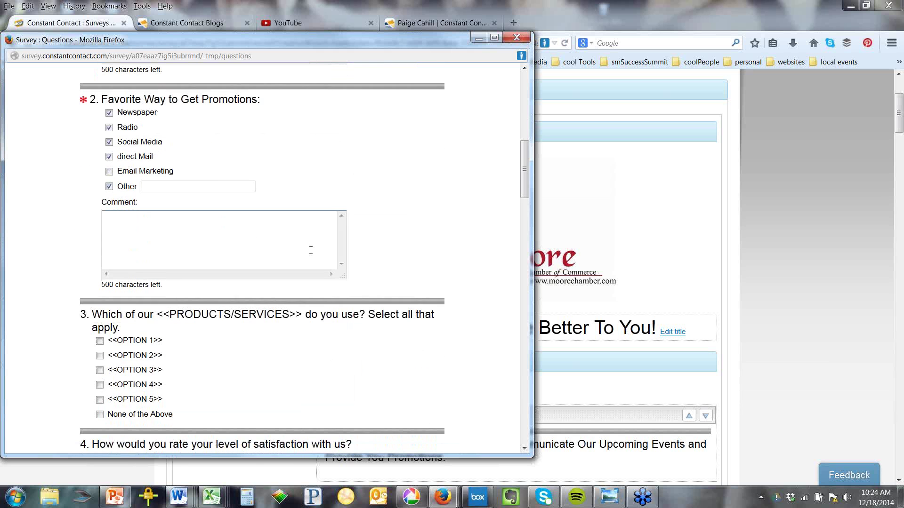
scroll(136, 381, down, 3)
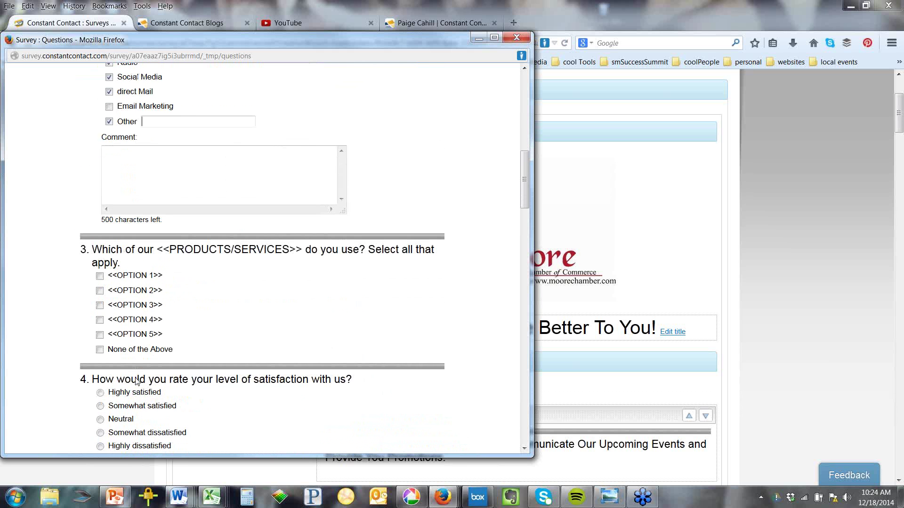
scroll(103, 418, down, 3)
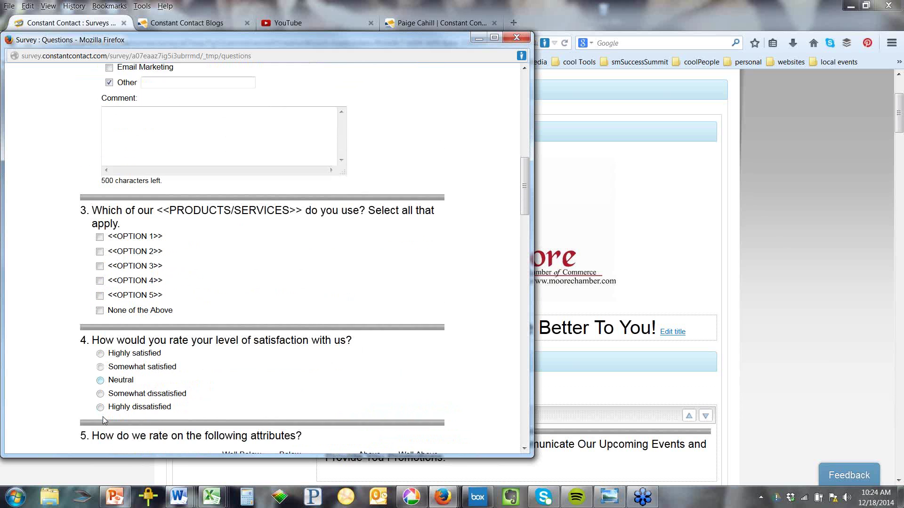
scroll(104, 421, down, 5)
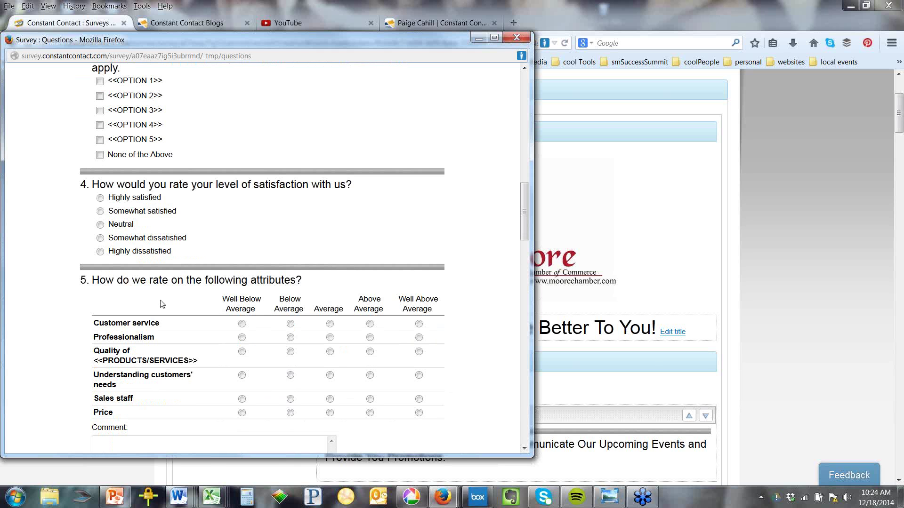
click(241, 325)
scroll(291, 356, down, 3)
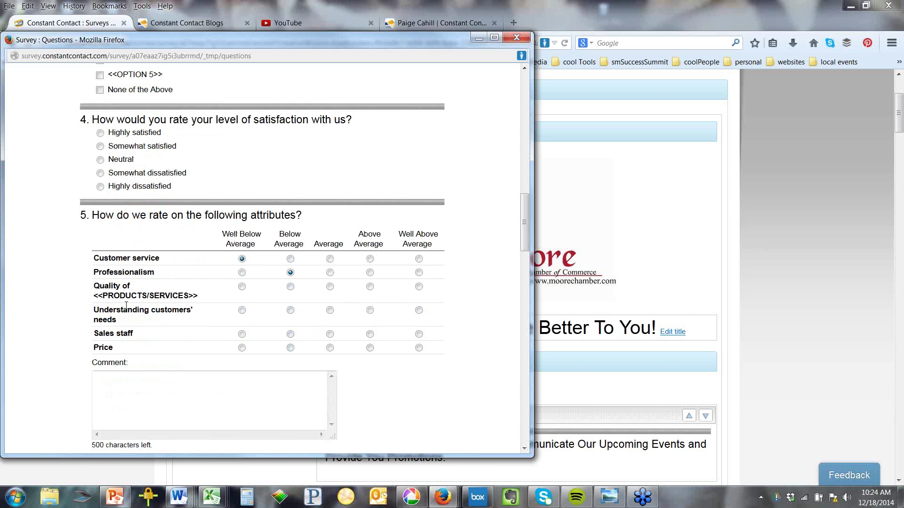
click(141, 387)
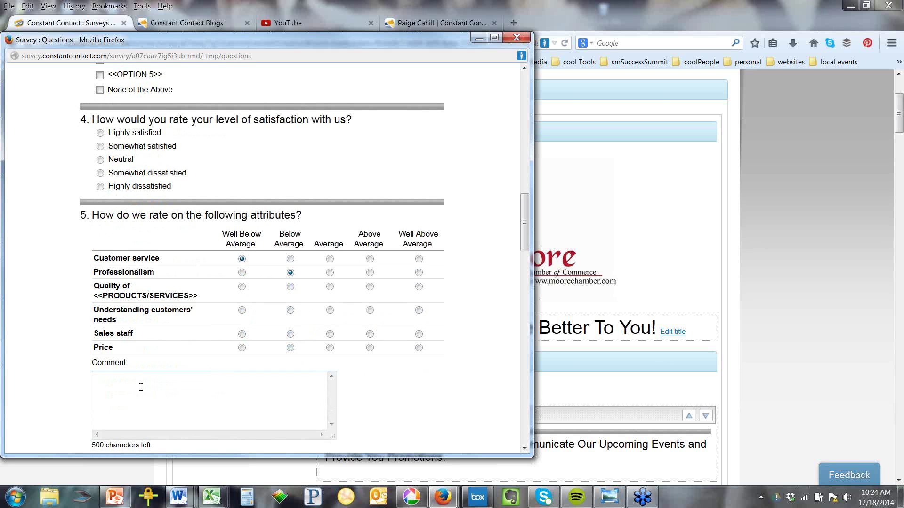
click(330, 287)
Step: Review the remaining preview questions from the attribute ratings through annual income, and close the preview window
scroll(323, 324, down, 5)
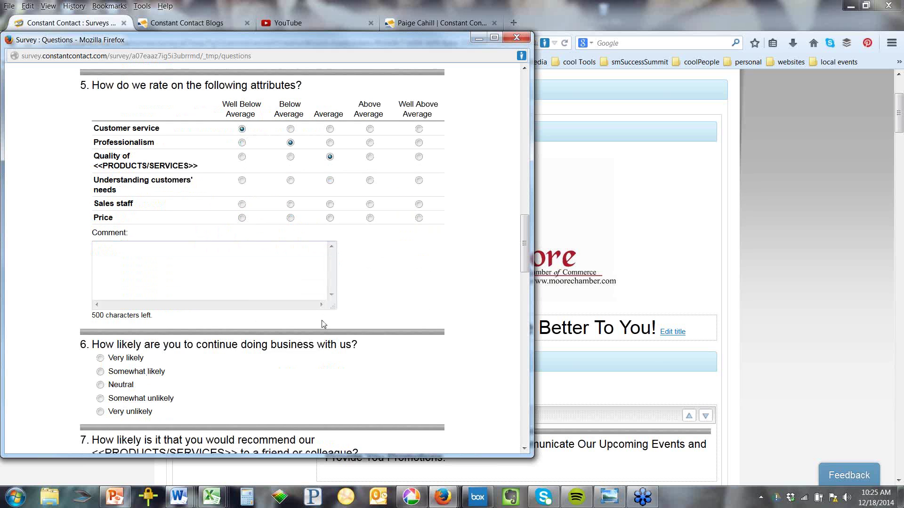
scroll(324, 324, down, 7)
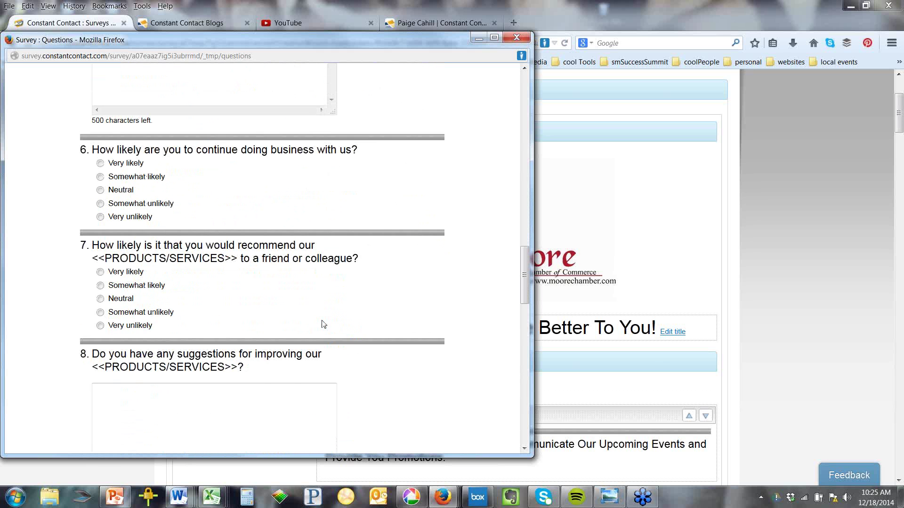
scroll(323, 324, down, 5)
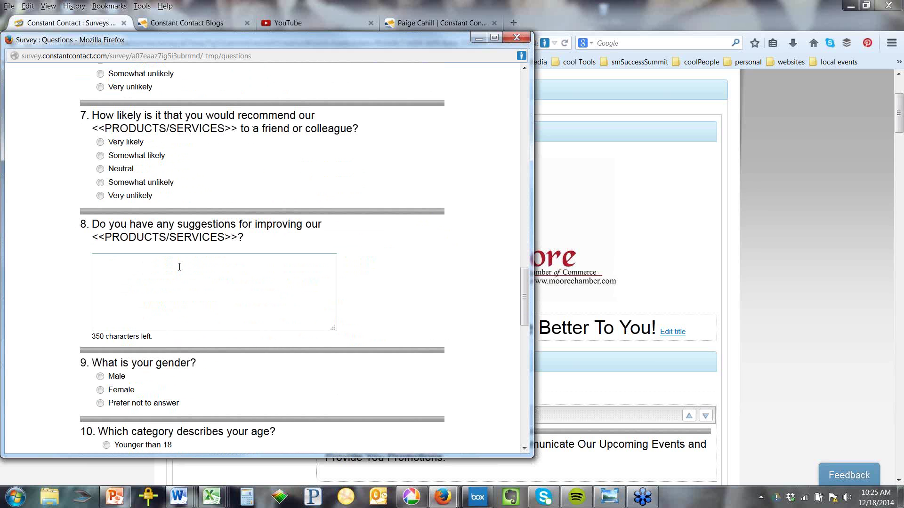
scroll(174, 308, down, 20)
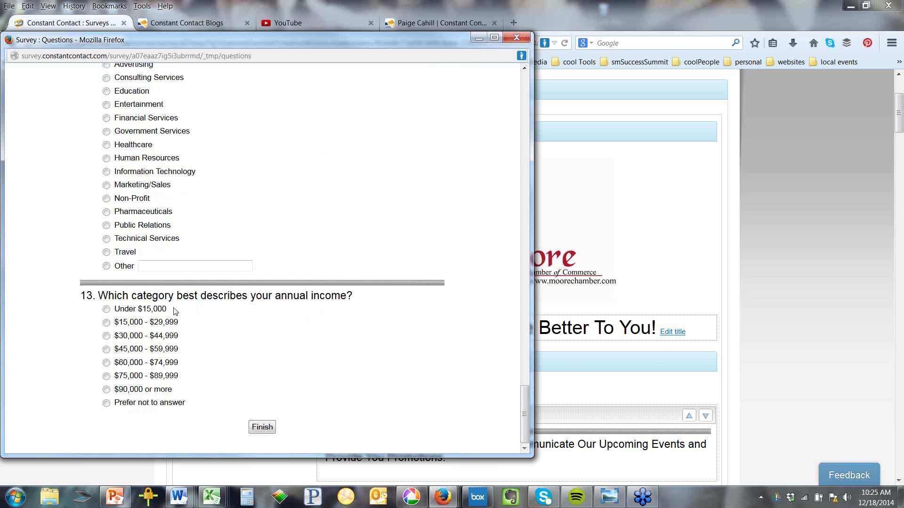
scroll(175, 312, up, 20)
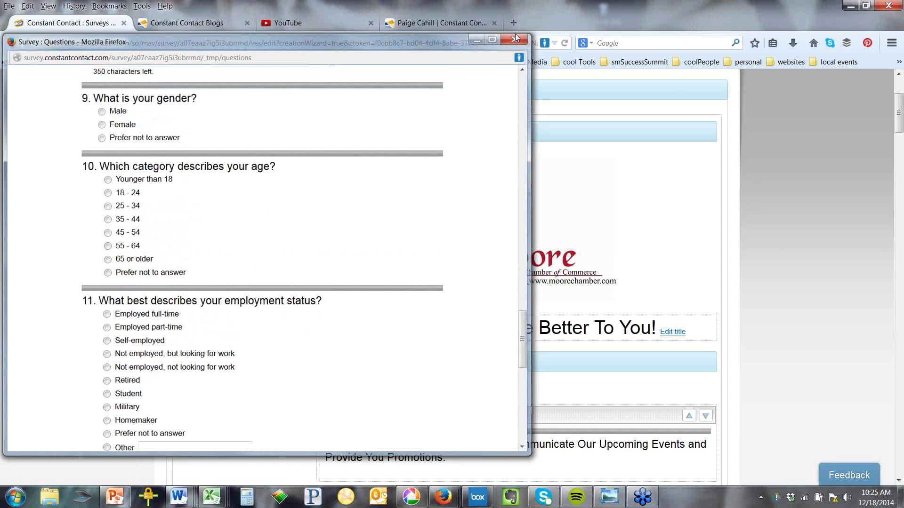
click(515, 34)
Step: Add a new Open-Ended Text question between the Goal text and the gender question
scroll(428, 363, down, 3)
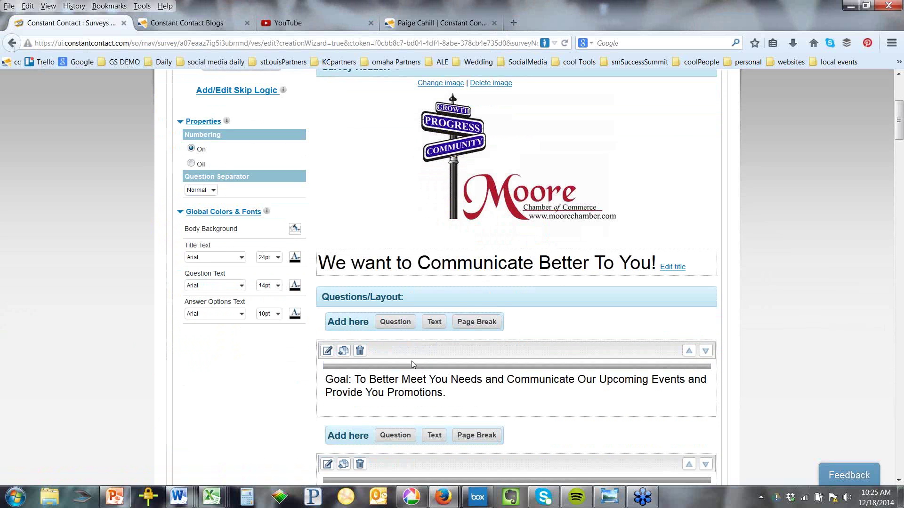
scroll(404, 369, down, 6)
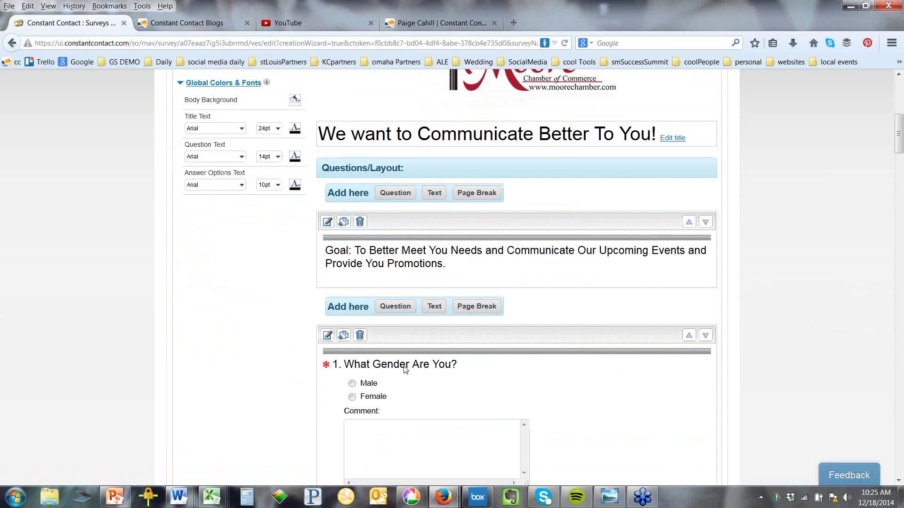
click(408, 307)
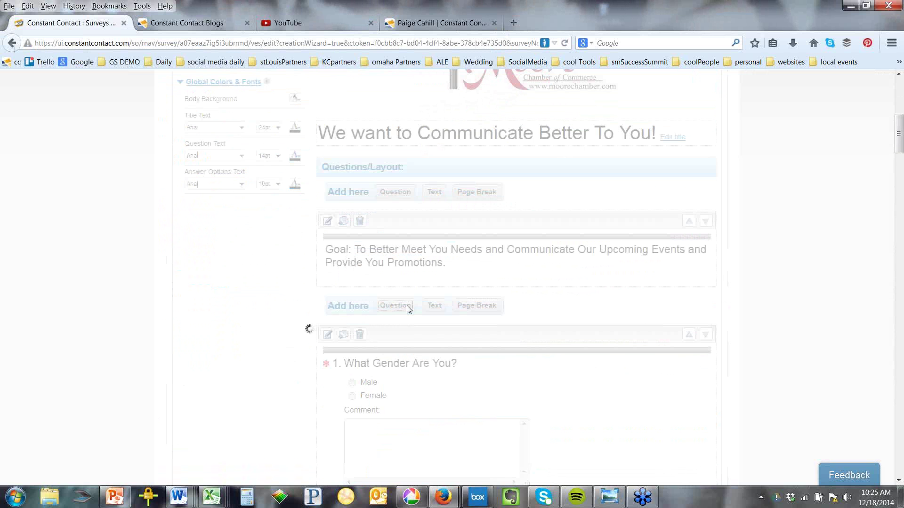
scroll(407, 309, down, 6)
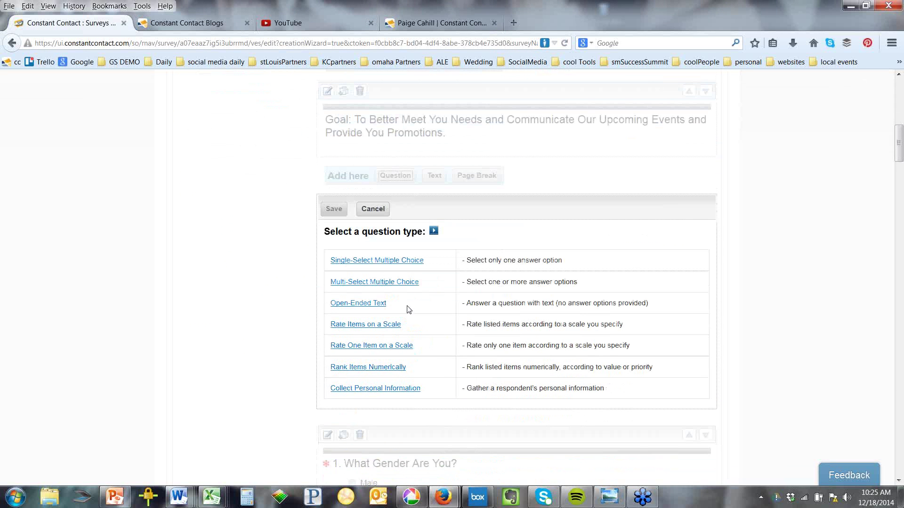
click(372, 303)
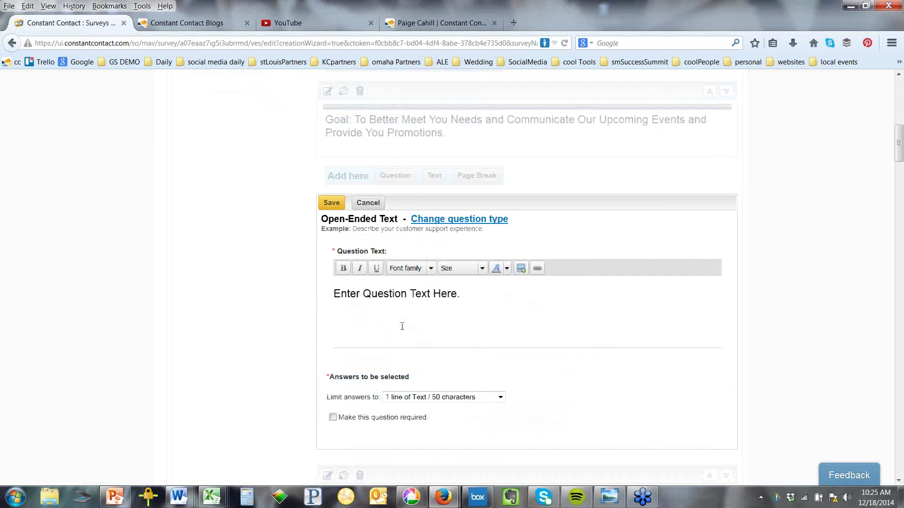
Step: Set the new question's text to "My Favorite Type of Promotion Would Be:" and show the available answer length limits
triple_click(386, 288)
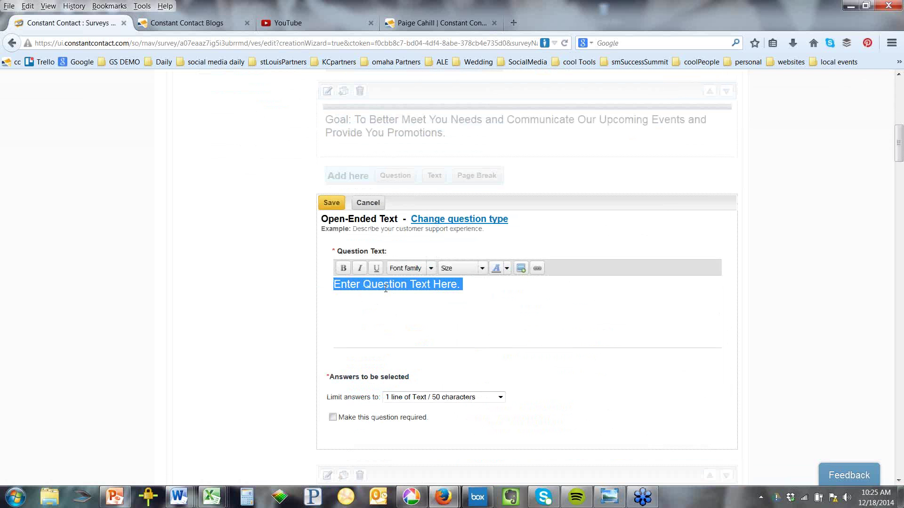
text(My Favo)
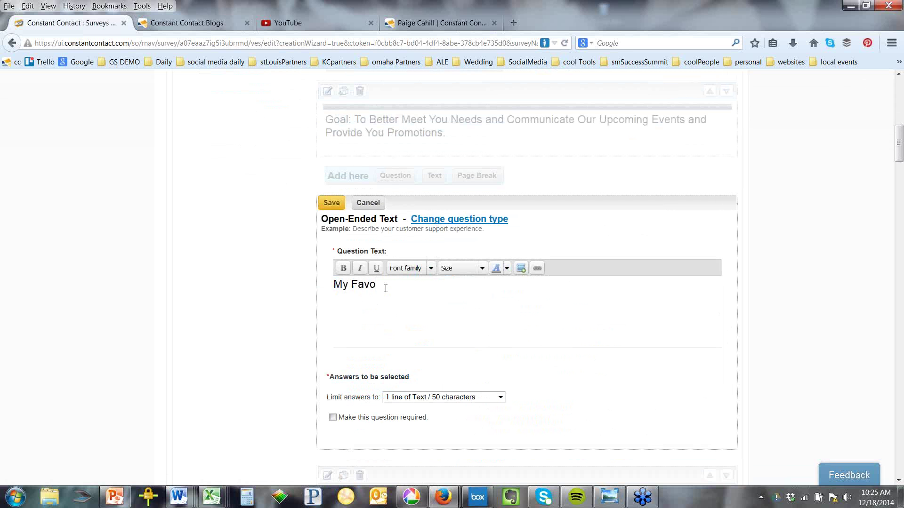
text(rite Type of Promotion Would Be:)
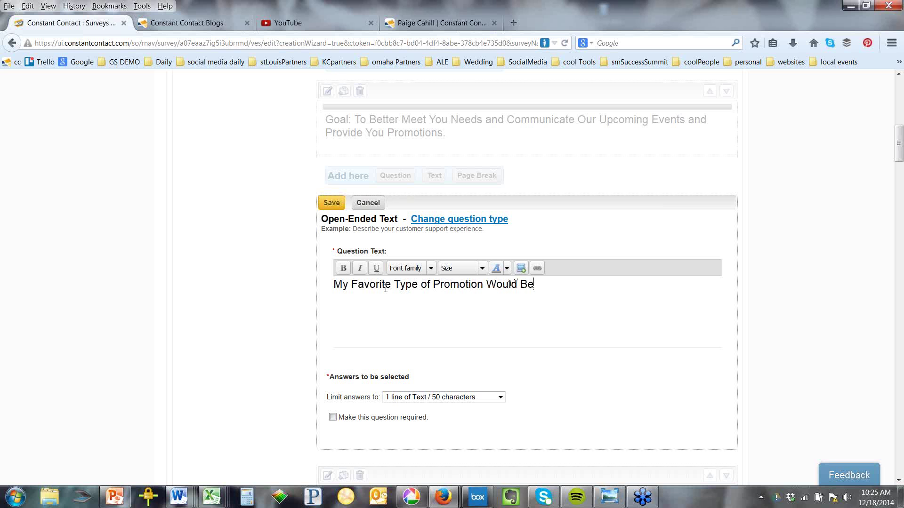
click(400, 396)
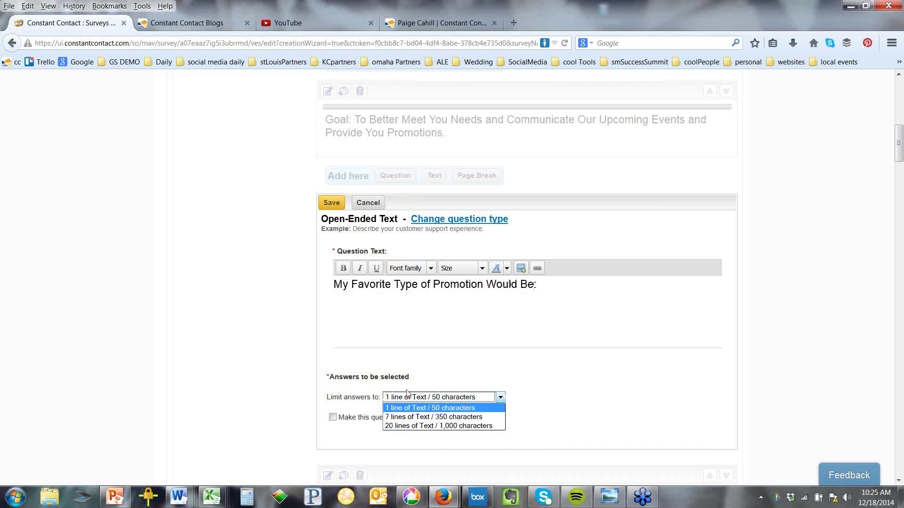
Step: Replace the open-ended question's text with "First Name"
double_click(384, 290)
click(384, 290)
triple_click(384, 290)
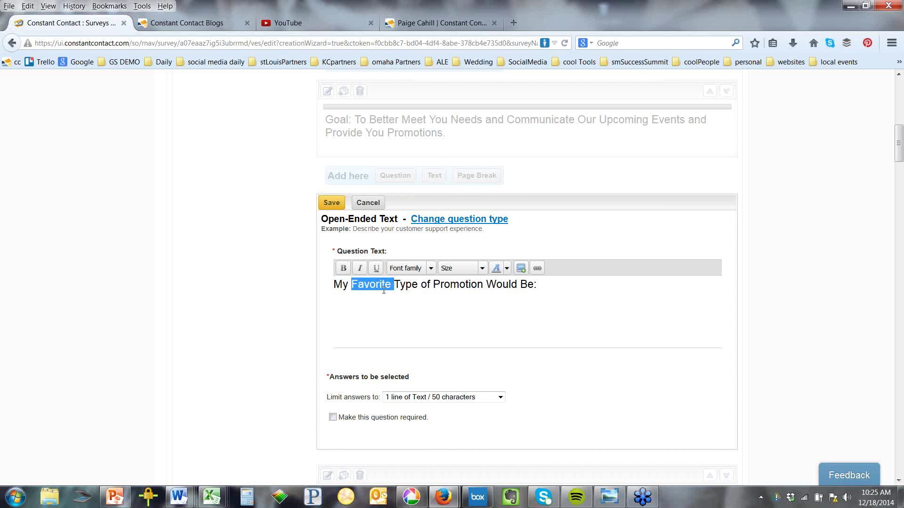
text(First Name)
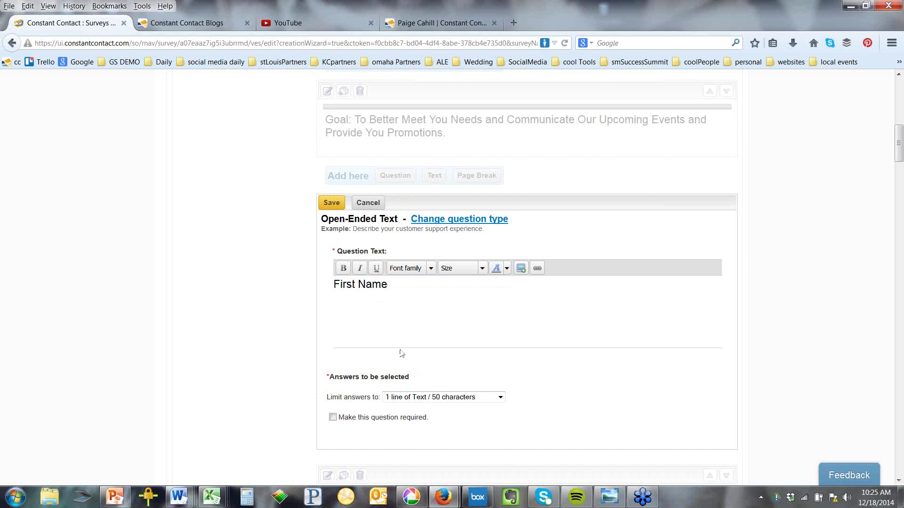
Step: Limit the question's answers to 20 lines of Text / 1,000 characters, make it required and save it
click(410, 398)
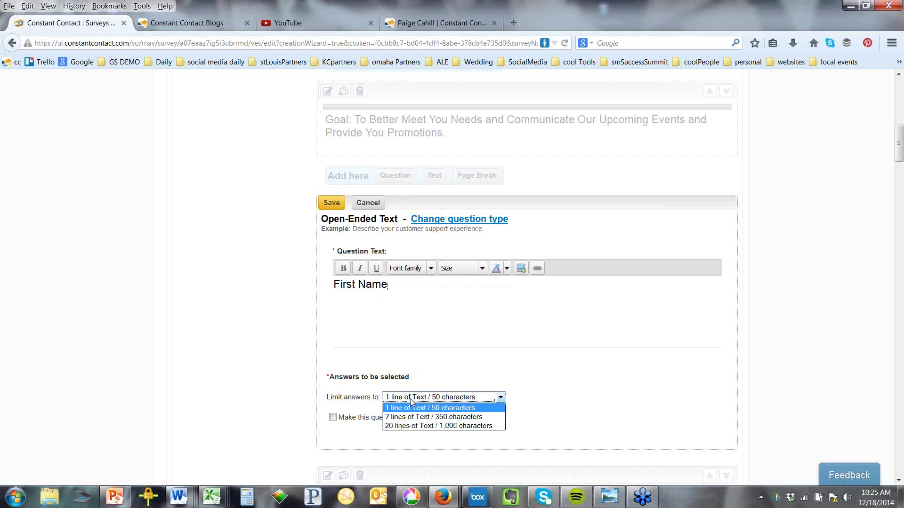
click(414, 414)
click(417, 400)
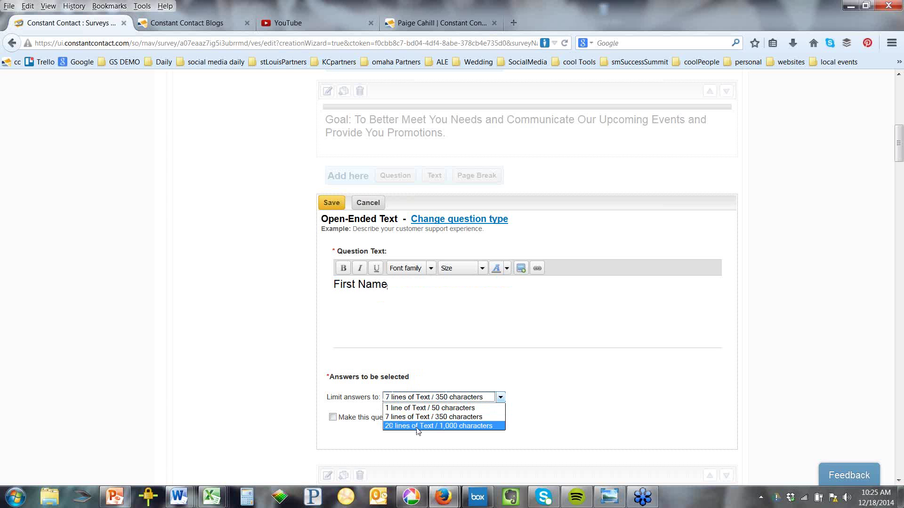
click(418, 426)
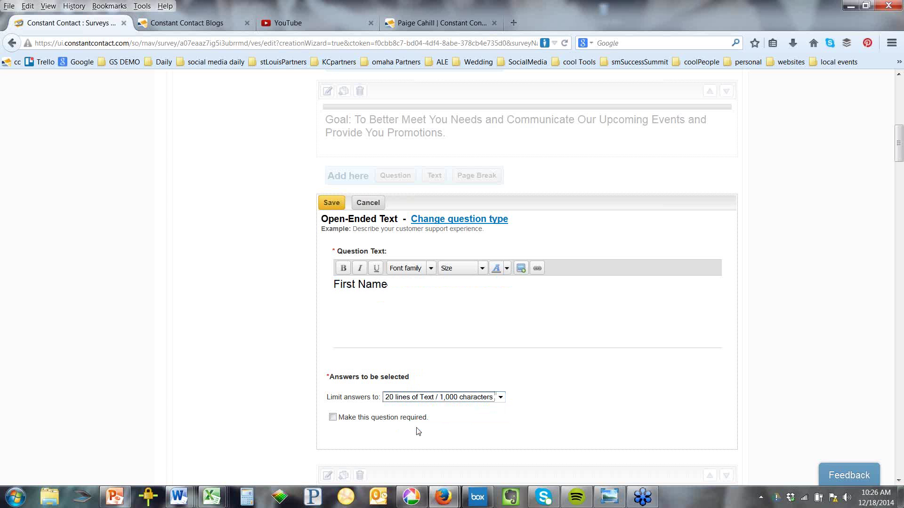
click(333, 418)
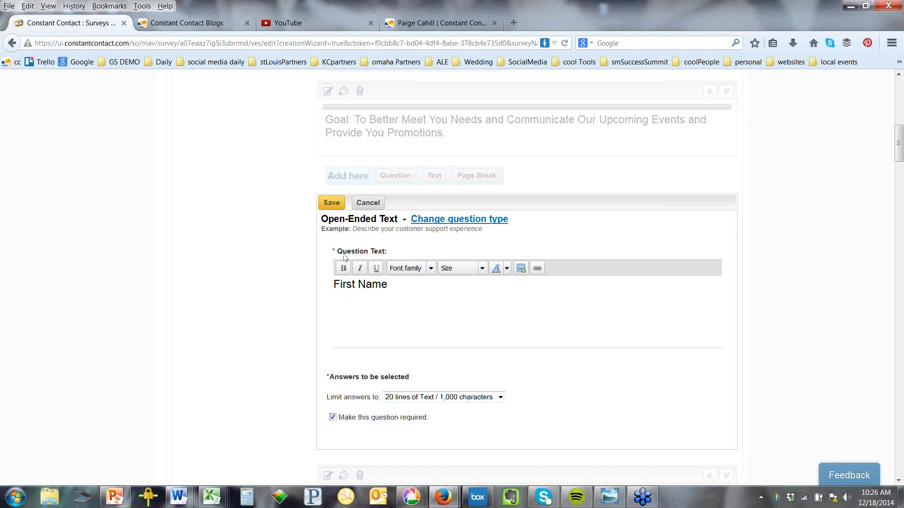
click(331, 202)
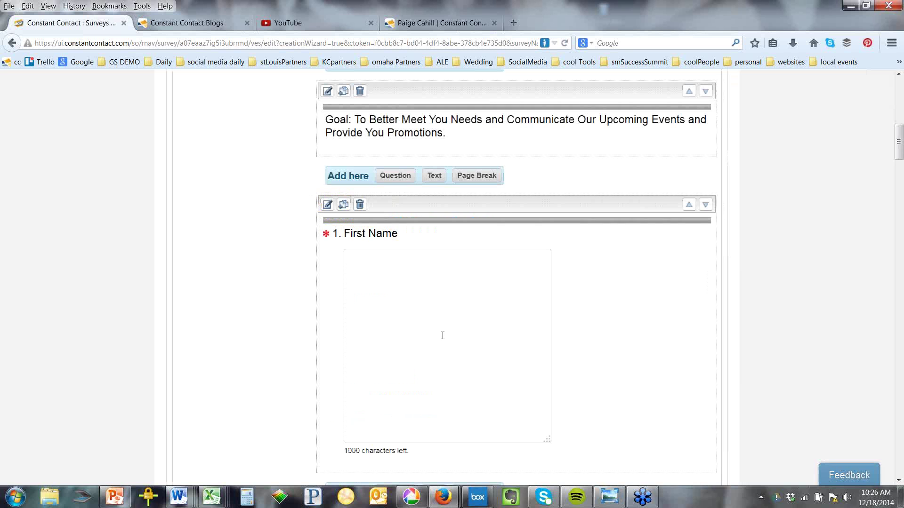
scroll(443, 335, down, 3)
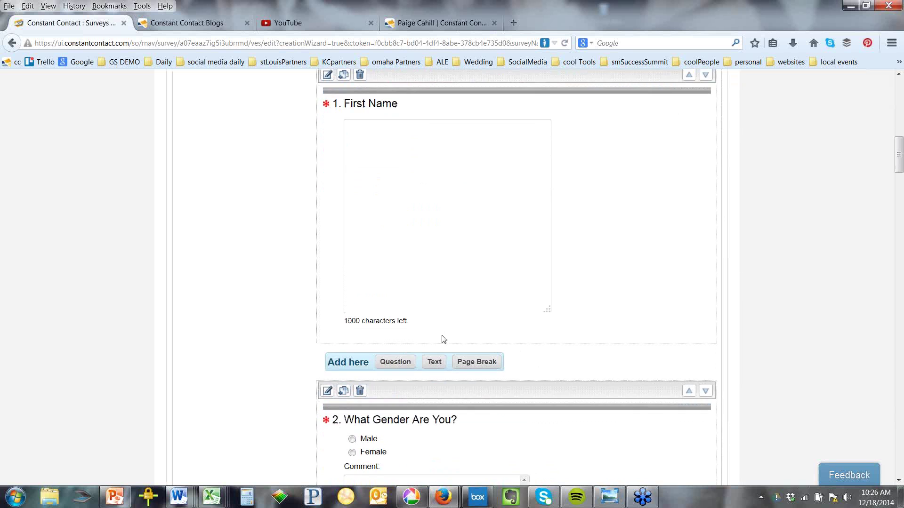
Step: Limit the First Name question's answers to 1 line of Text / 50 characters and save it
scroll(442, 335, up, 3)
click(332, 206)
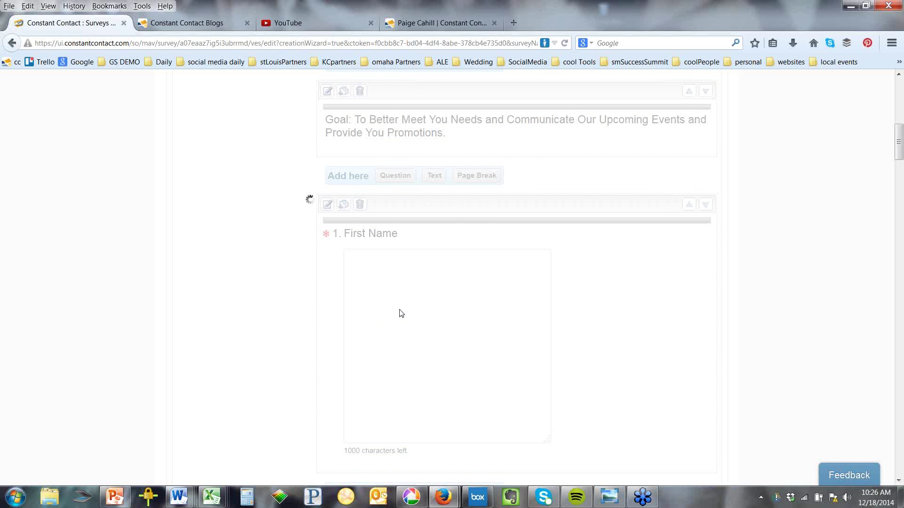
click(395, 398)
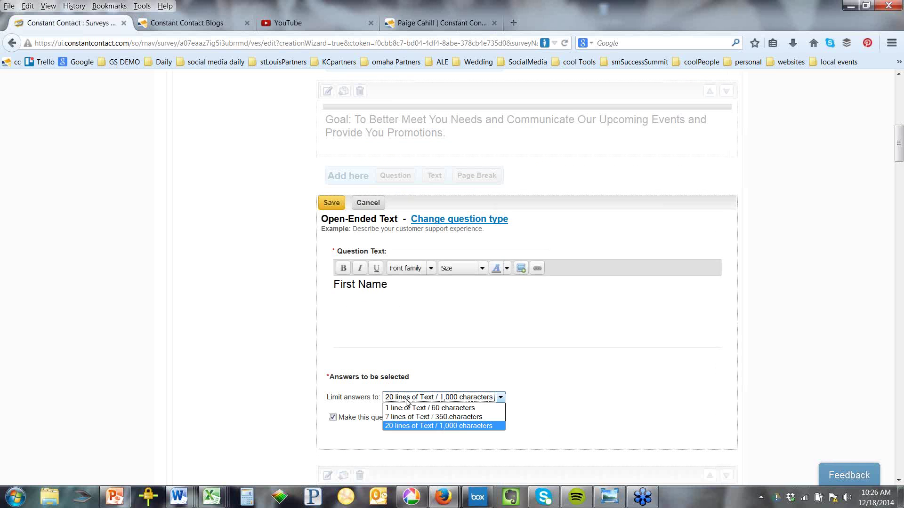
click(407, 410)
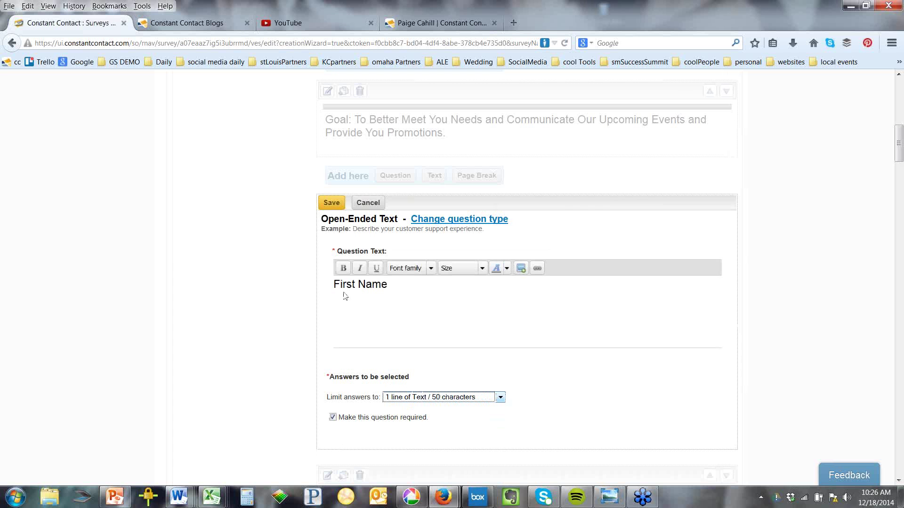
click(332, 202)
Step: Add a Rate Items on a Scale question between the First Name and gender questions
scroll(400, 308, down, 4)
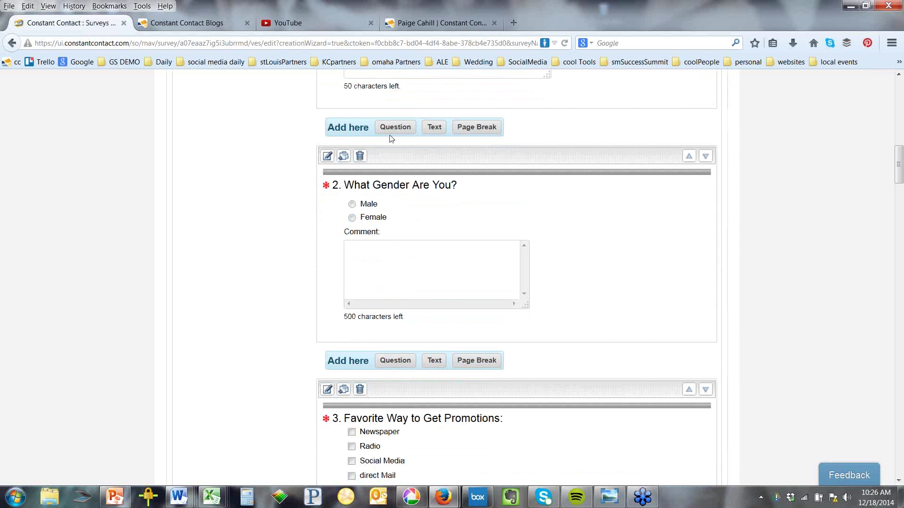
click(395, 127)
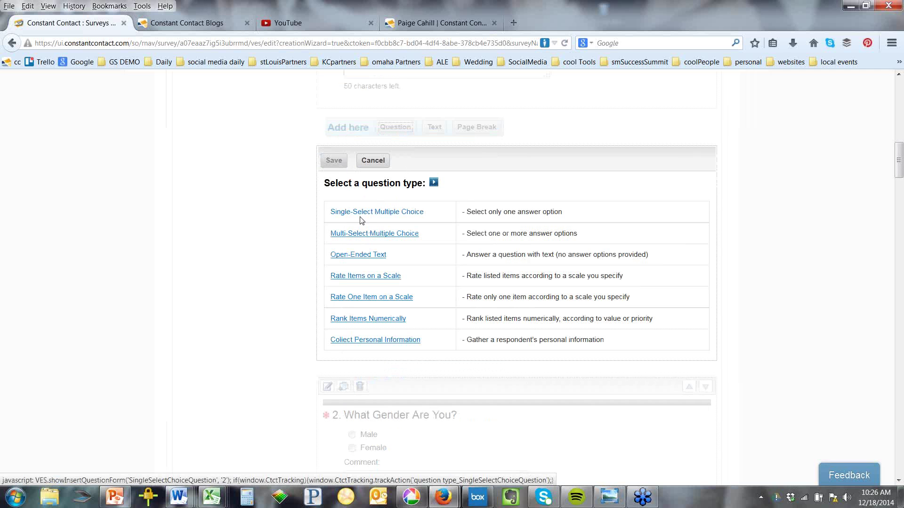
click(366, 278)
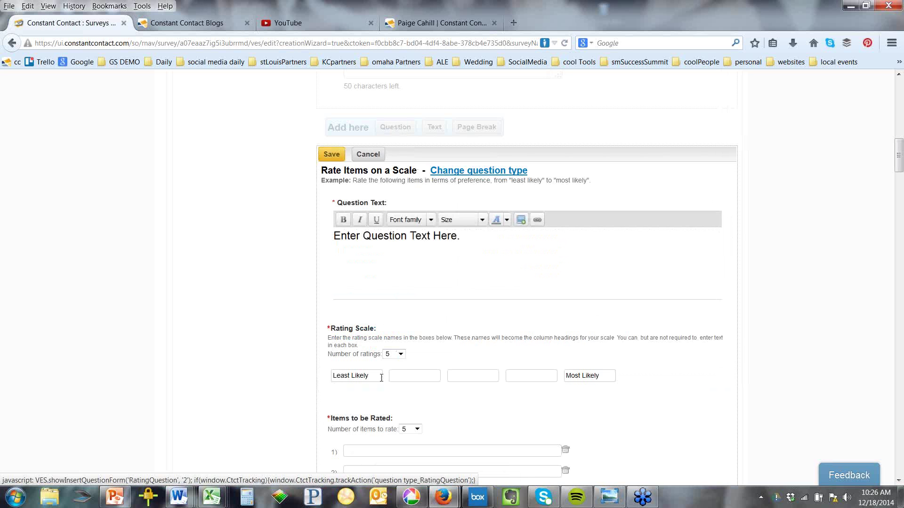
Step: Set up a rating scale of 4 ratings named Poor, Okay, Above Average and Excellent
drag(380, 378, 326, 377)
text(Poo)
text(Oka)
text(bove Average)
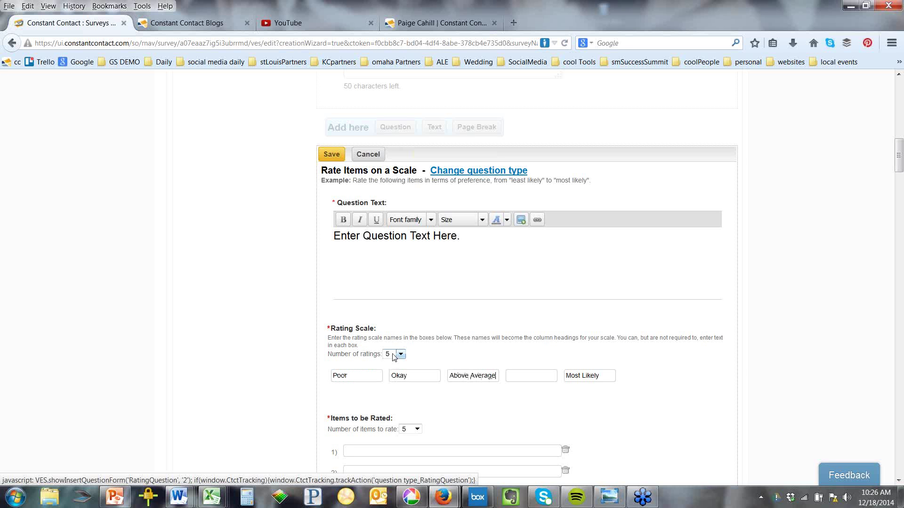
text(,)
click(510, 376)
text(Excellent)
click(400, 355)
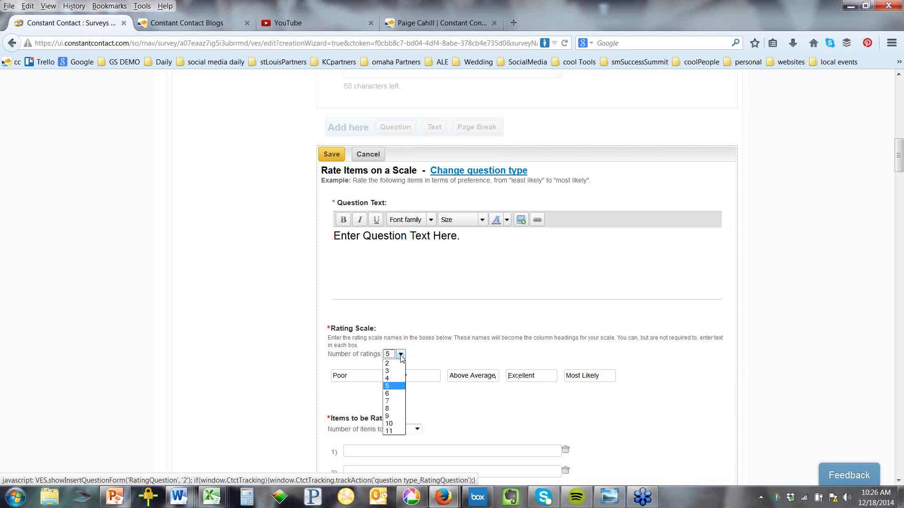
click(391, 378)
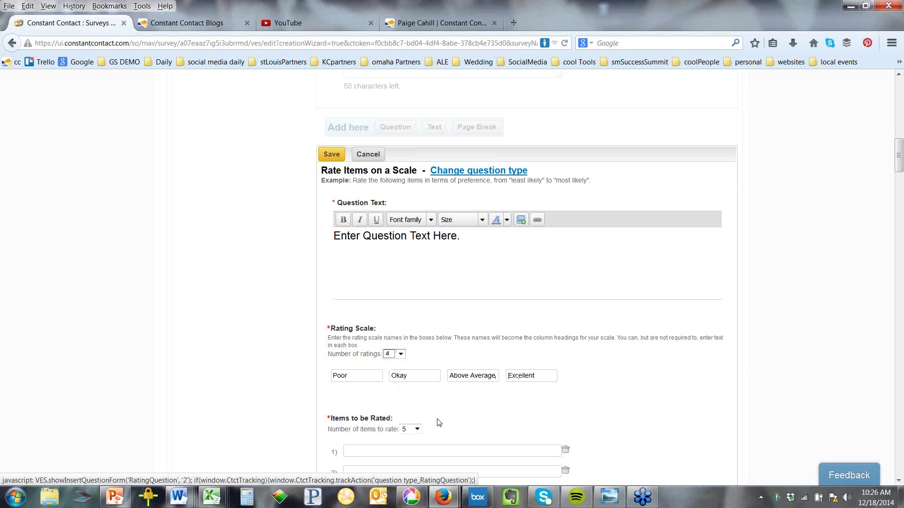
Step: Enter Customer Service, Product, Cleanliness and Price as the items to be rated
scroll(437, 422, down, 3)
click(357, 320)
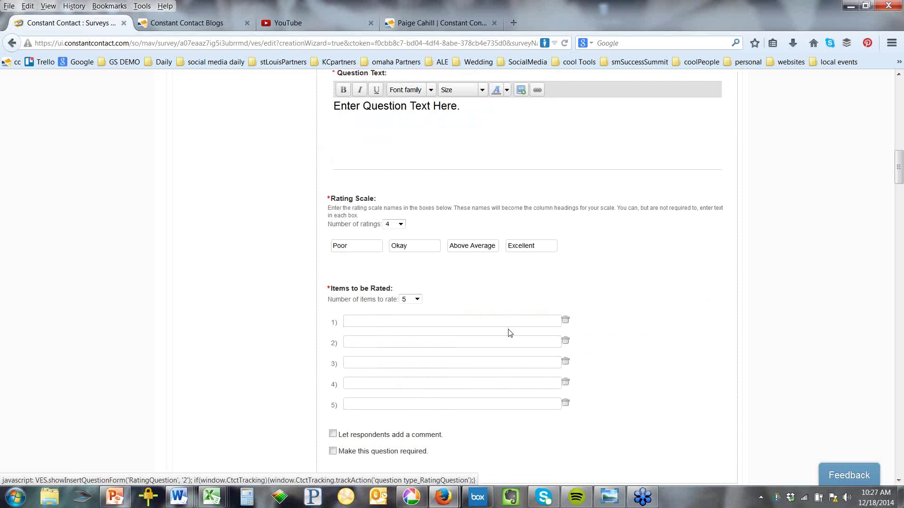
text(Customer Service)
click(457, 339)
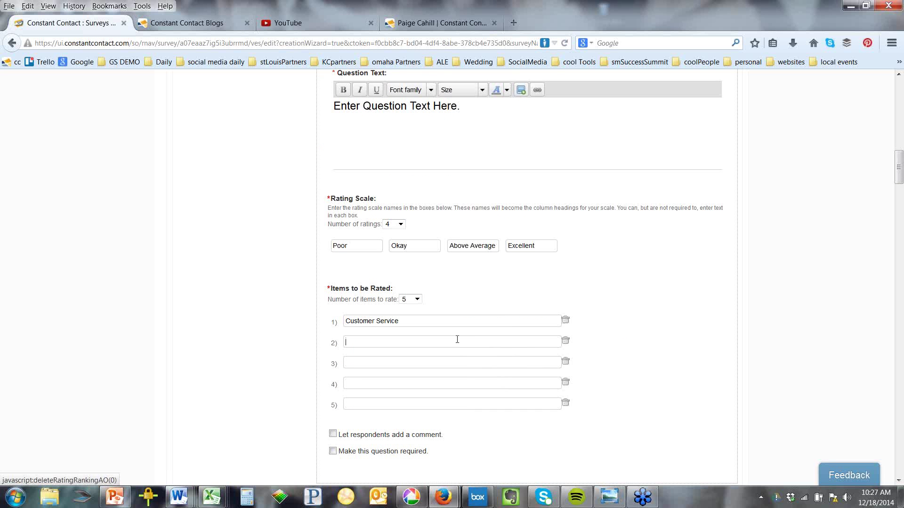
text(PRoduct)
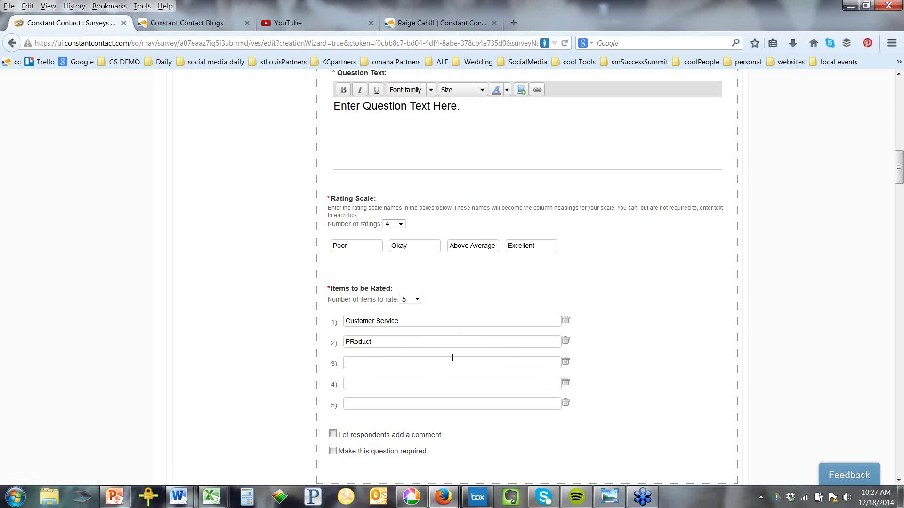
click(452, 358)
text(Cleanliness)
click(431, 384)
text(Price)
click(353, 344)
key(BackSpace)
text(r)
Step: Let respondents add a comment, make the rating question required and try to save it
click(332, 434)
click(333, 453)
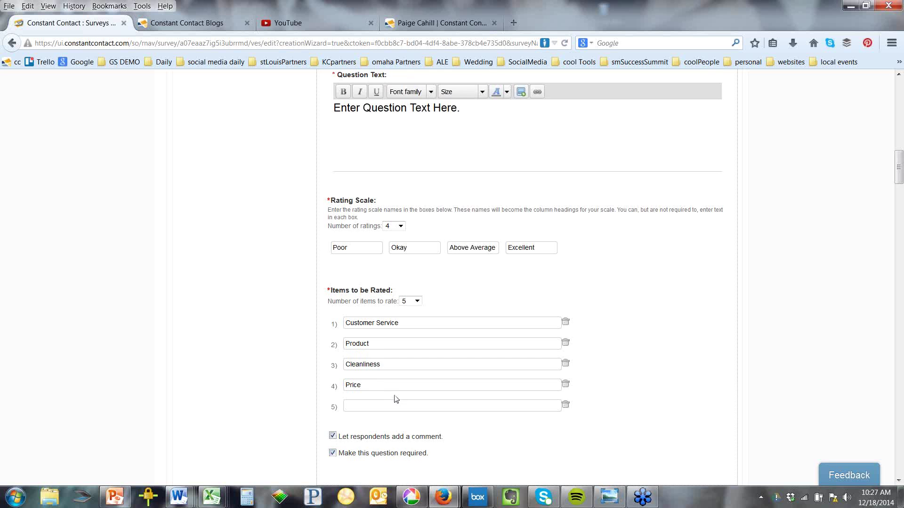
scroll(398, 399, up, 3)
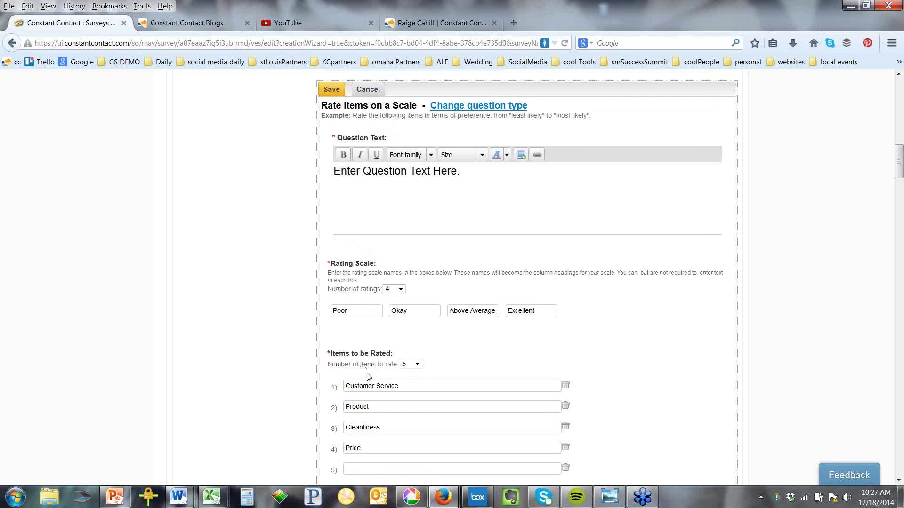
click(332, 90)
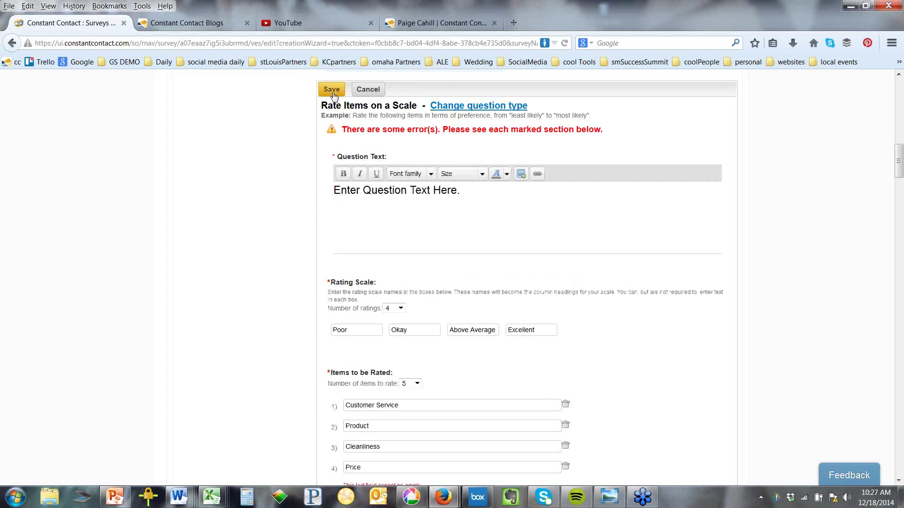
Step: Set the number of items to rate to 4 and save the rating question
scroll(356, 268, down, 5)
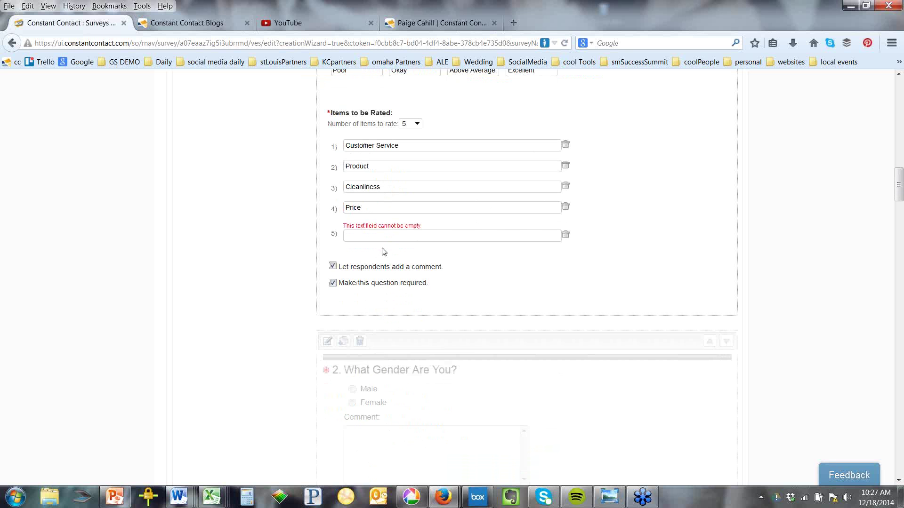
scroll(384, 252, up, 3)
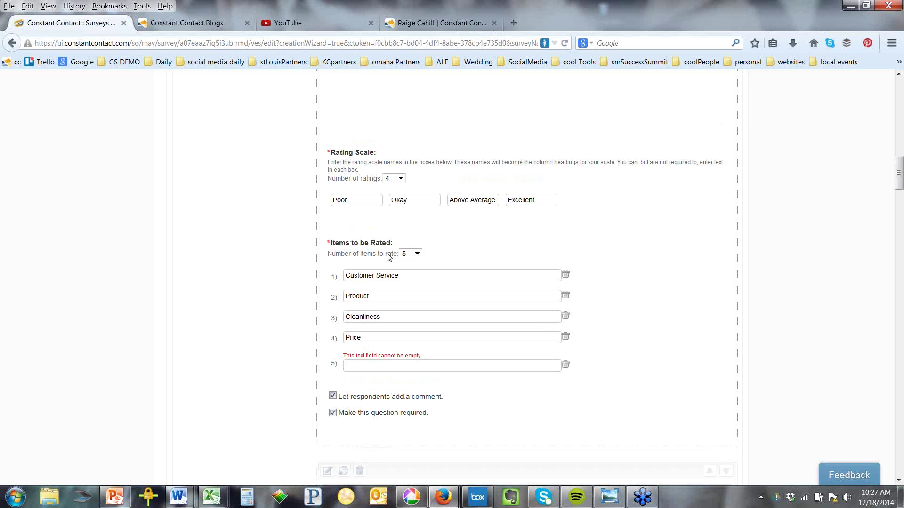
click(407, 255)
click(406, 286)
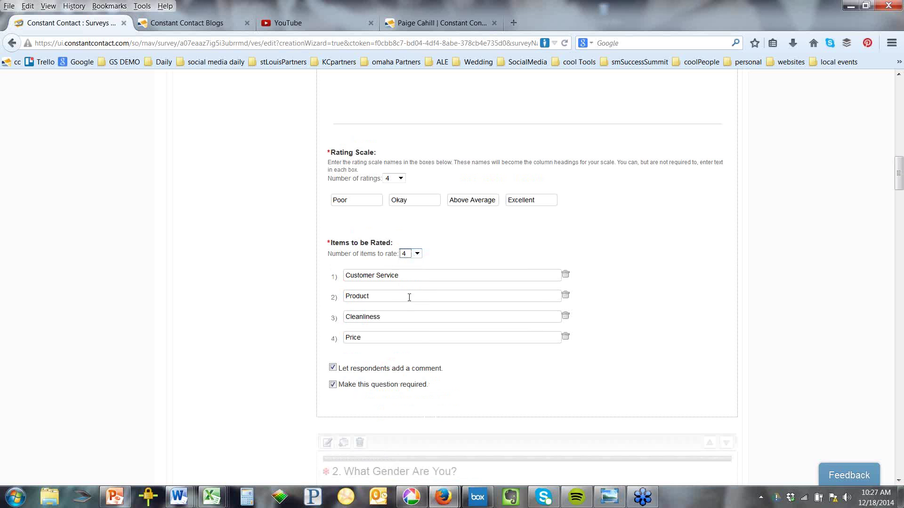
scroll(337, 231, up, 6)
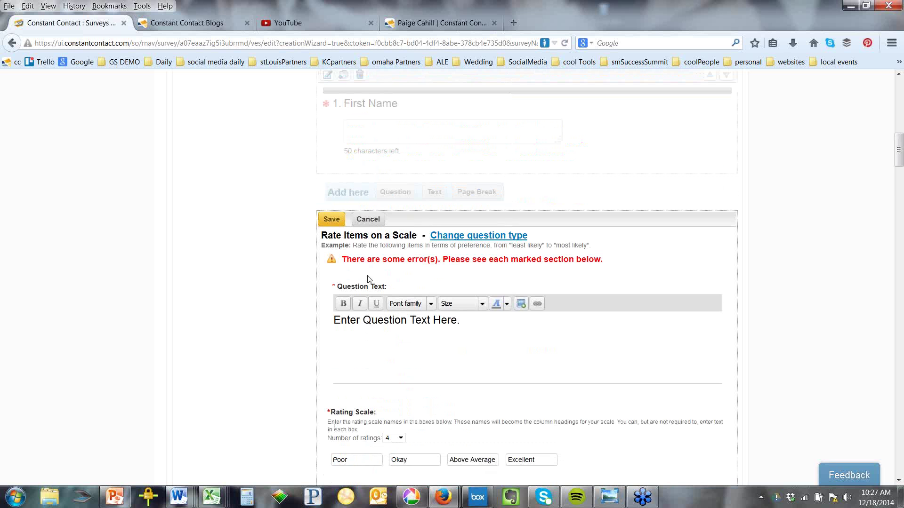
click(332, 220)
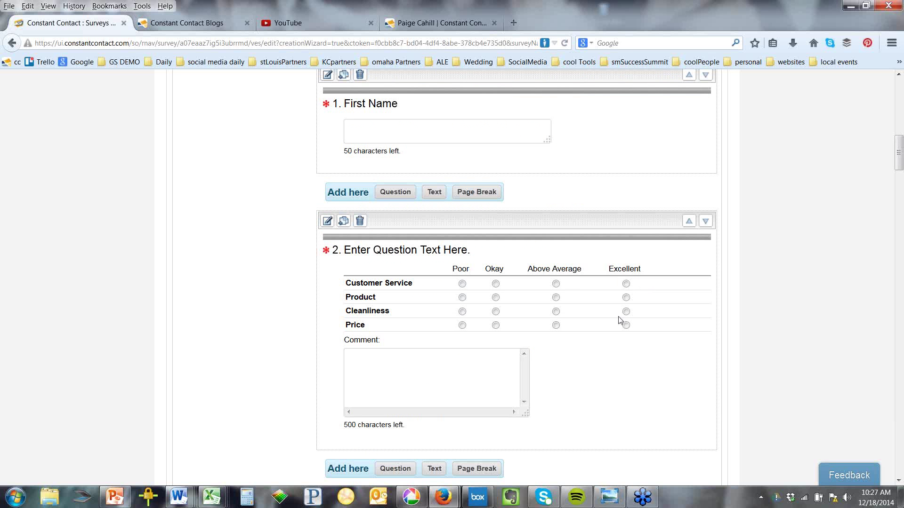
Step: Preview the survey as respondents see it, look through its questions and close the preview
click(401, 371)
scroll(403, 414, up, 4)
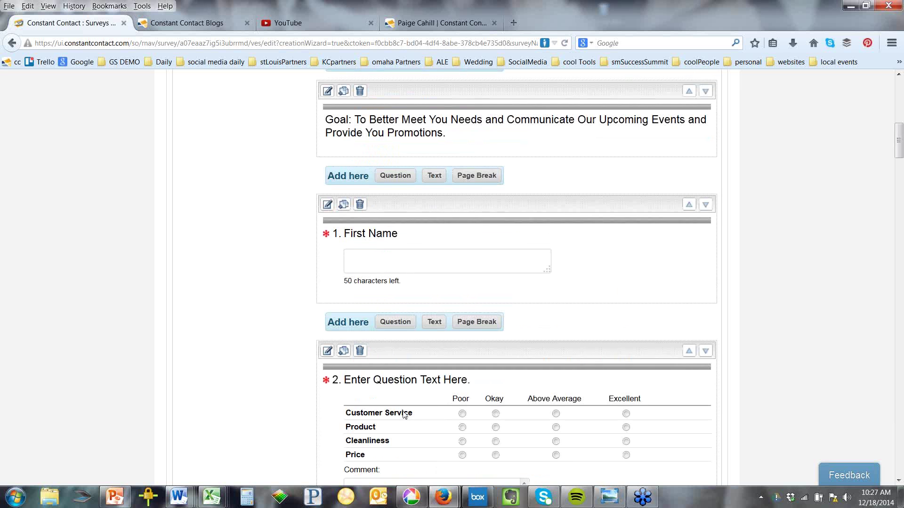
scroll(402, 414, up, 2)
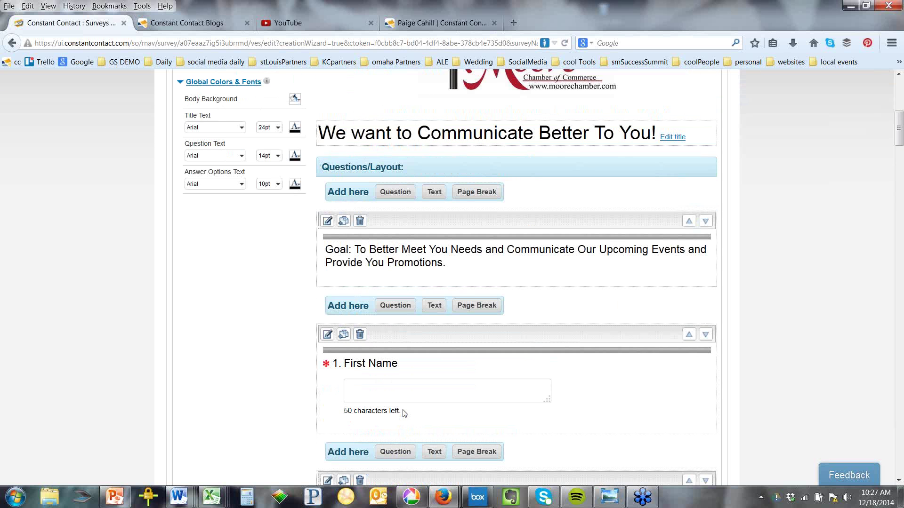
scroll(404, 414, up, 6)
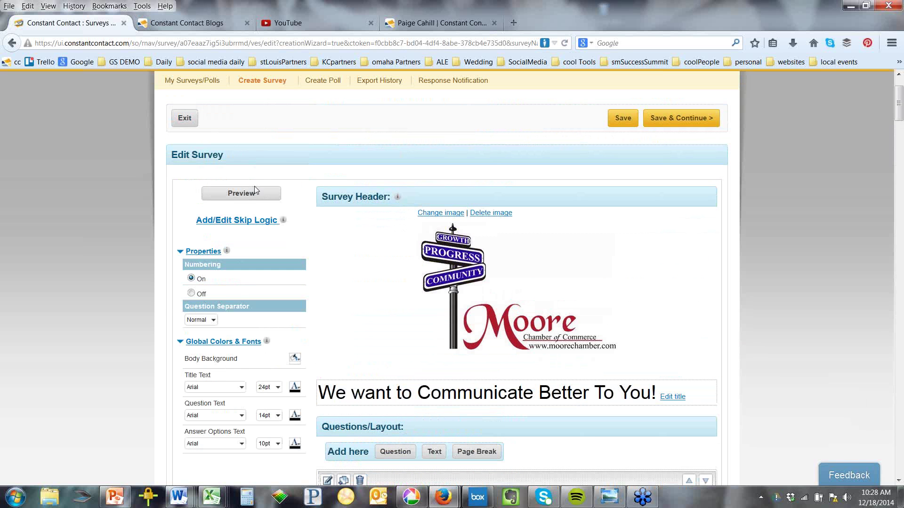
click(254, 194)
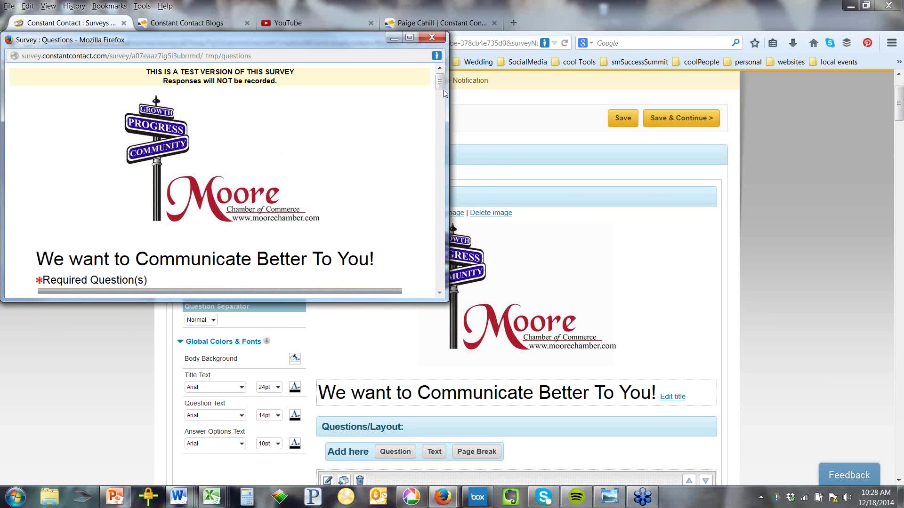
drag(440, 86, 439, 106)
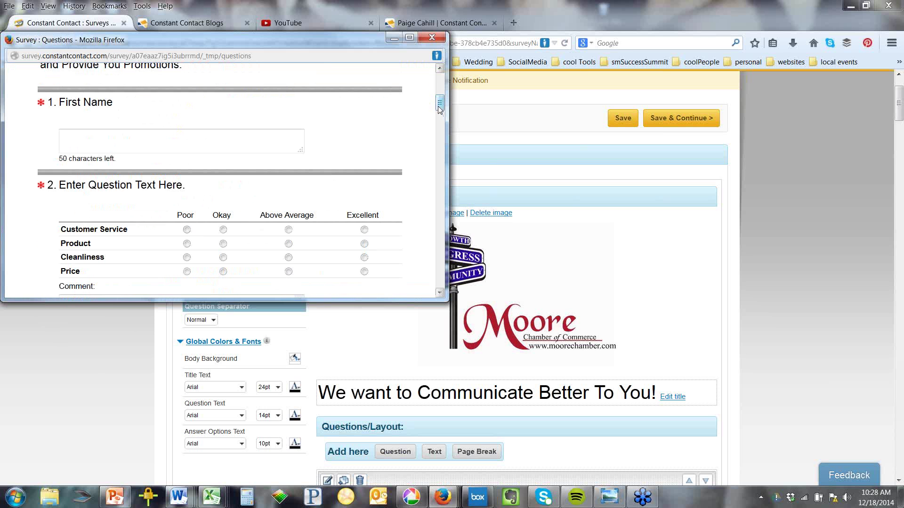
drag(439, 107, 441, 148)
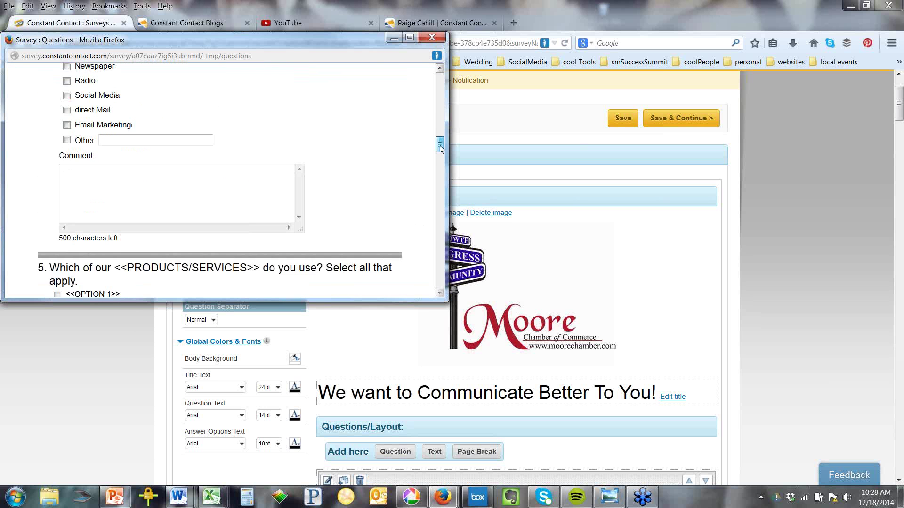
click(436, 38)
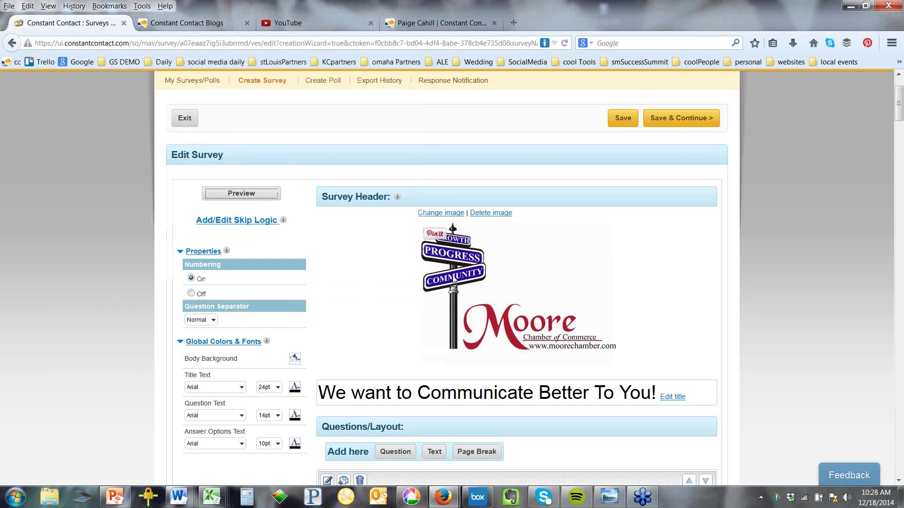
Step: Save the survey, continue to the Greeting Page settings and choose to show a greeting message page first
click(652, 120)
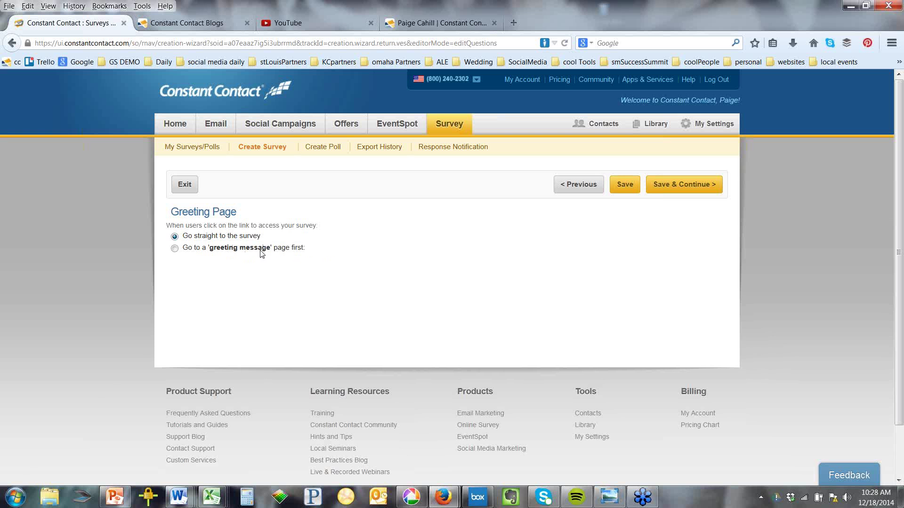
click(174, 248)
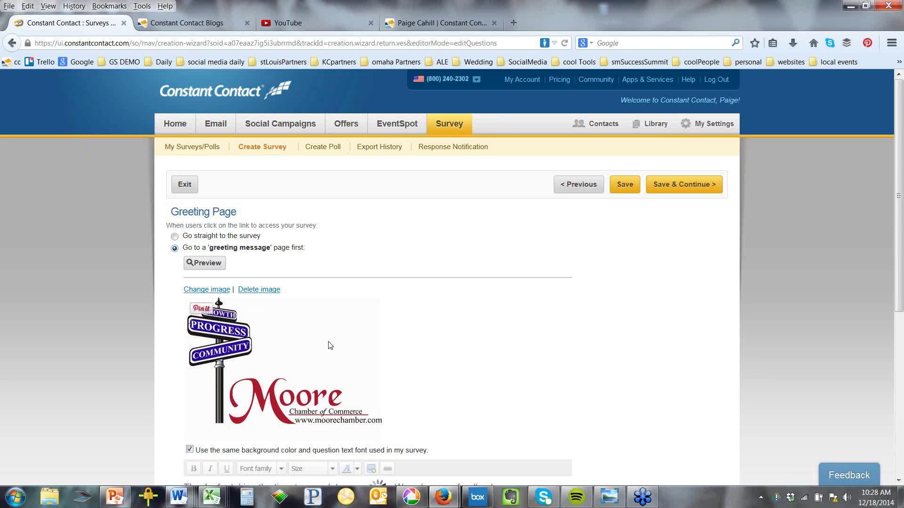
Step: Examine the greeting page's logo and message text, preview the page and close the preview
scroll(331, 346, down, 3)
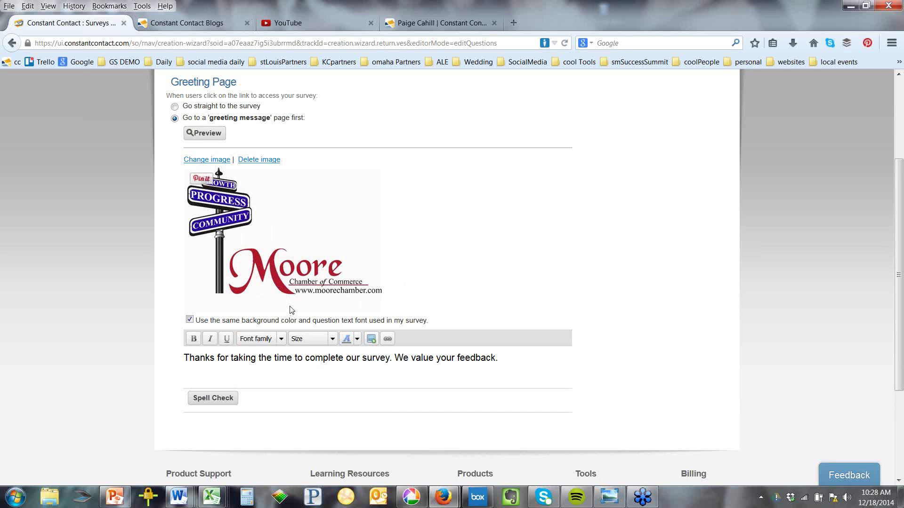
triple_click(270, 361)
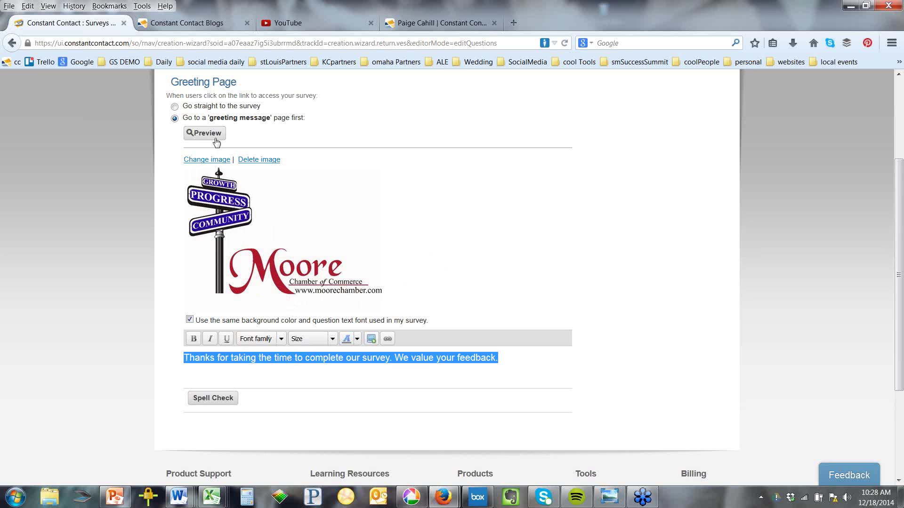
click(196, 139)
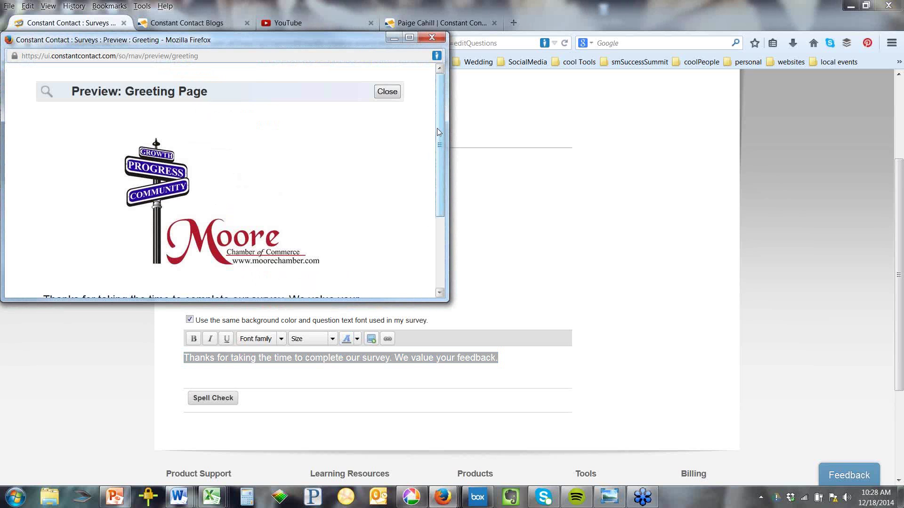
mouse_move(437, 130)
mouse_down()
mouse_move(449, 179)
mouse_move(442, 117)
mouse_up()
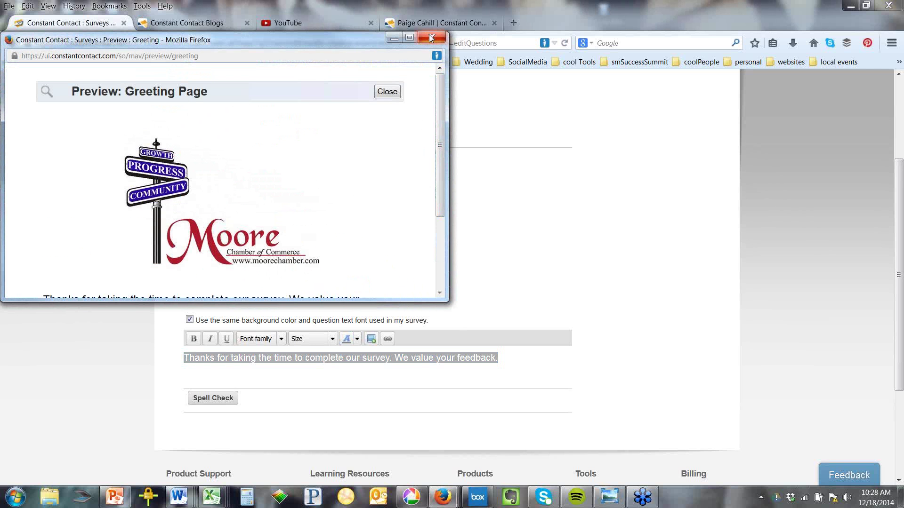
click(430, 40)
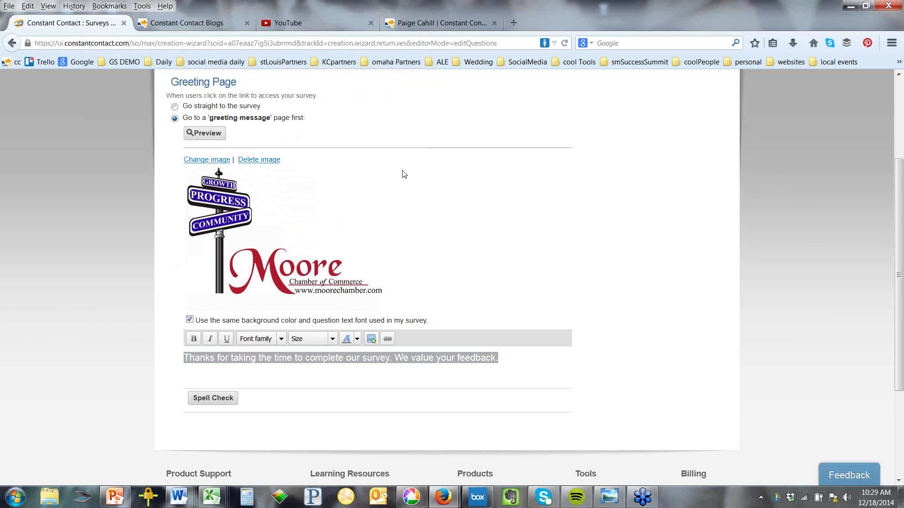
Step: Make the survey link go straight to the survey instead of a greeting message page
click(175, 107)
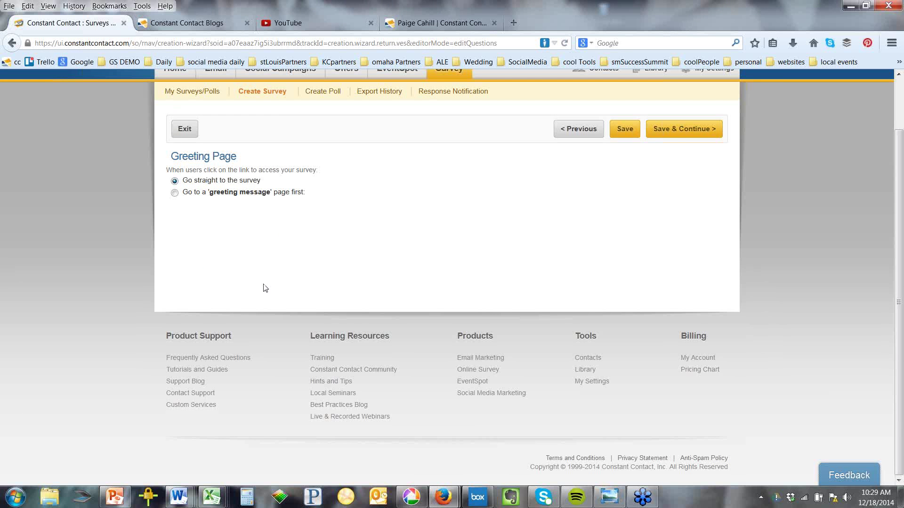
Step: Save the greeting page choice, continue to the Closing Page settings and examine the logo and thank-you message
click(674, 136)
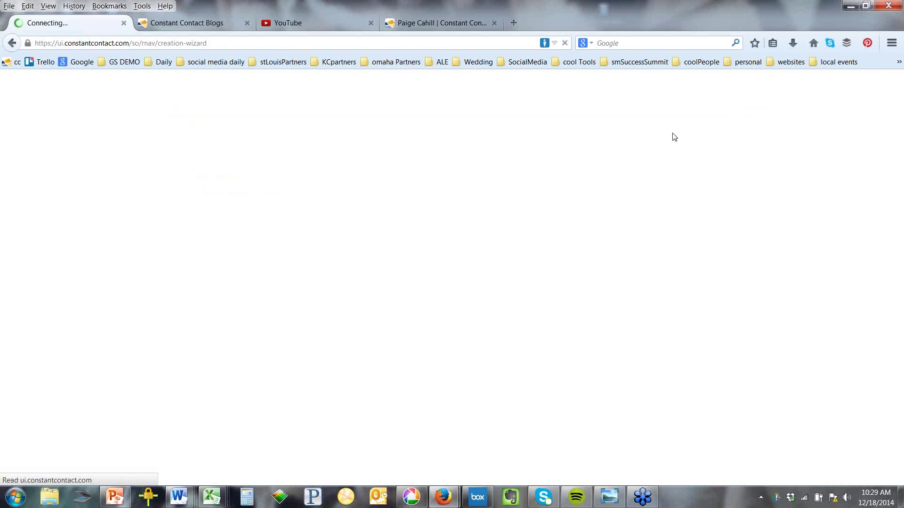
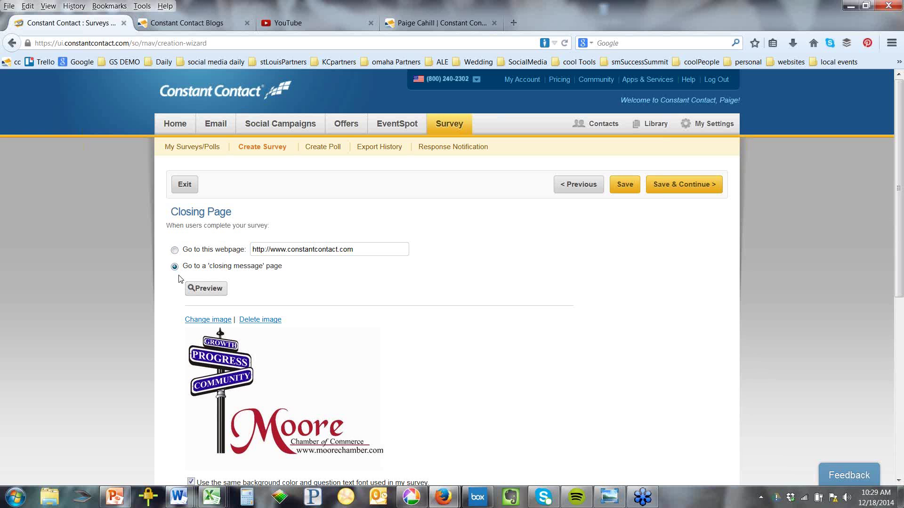
scroll(179, 279, down, 3)
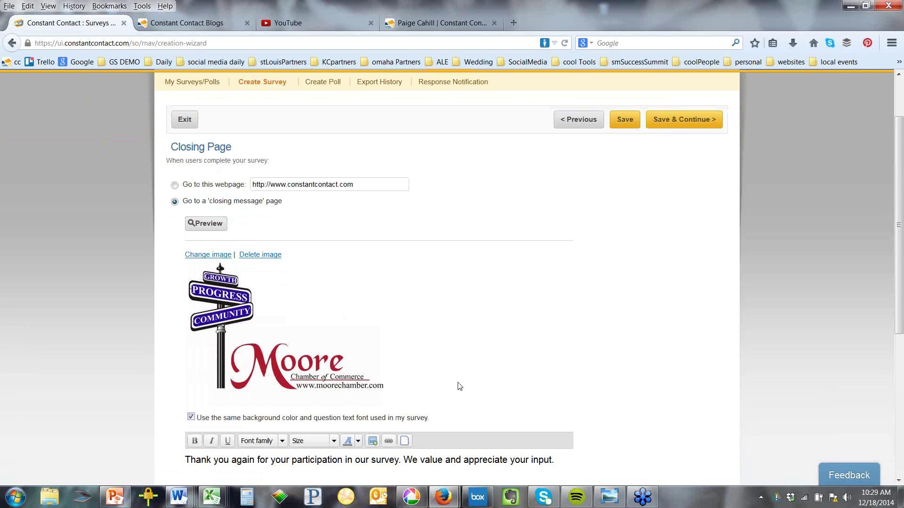
scroll(460, 386, down, 3)
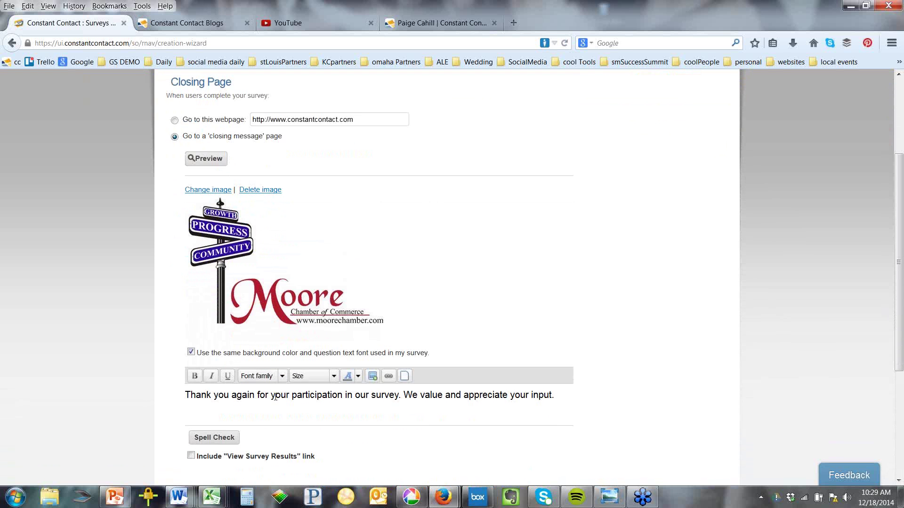
triple_click(281, 395)
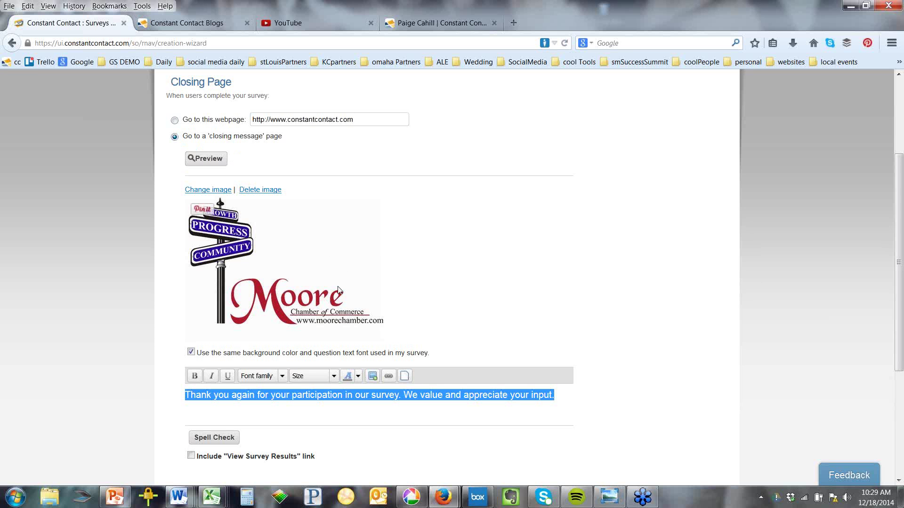
scroll(346, 322, down, 3)
click(374, 340)
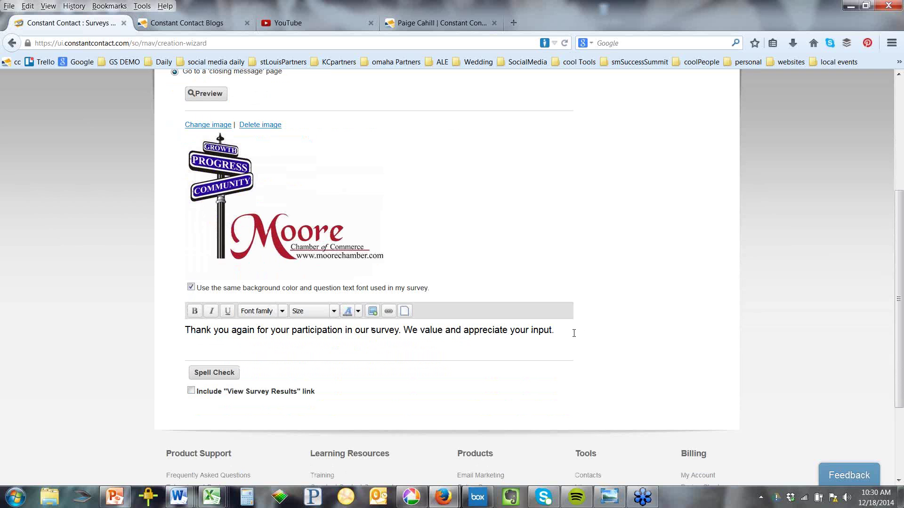
Step: Include the "View Survey Results" link on the closing page, then save and continue to the survey's details
click(191, 390)
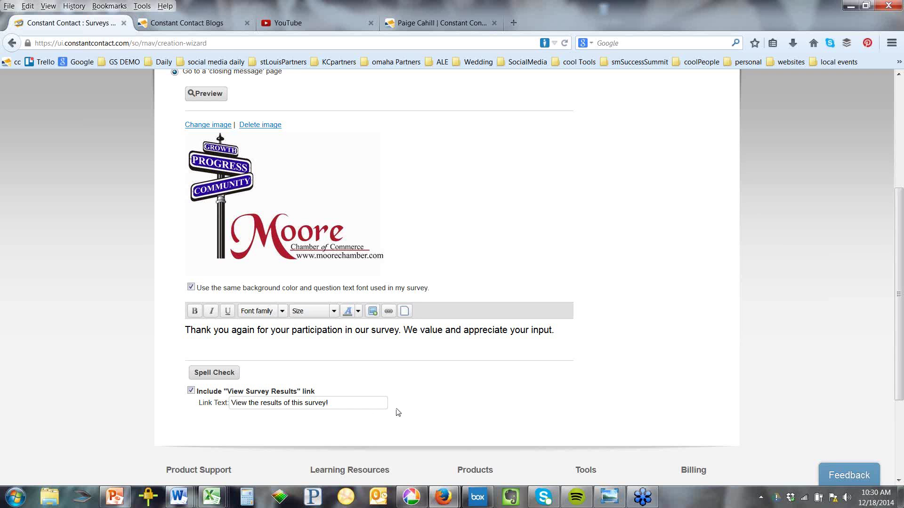
scroll(398, 412, up, 4)
click(674, 193)
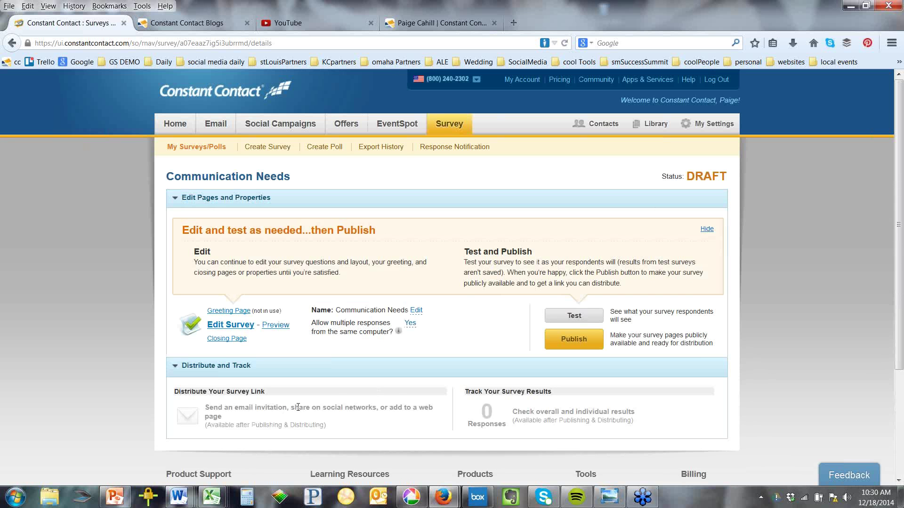
Step: Copy the test URL of the Communication Needs survey and open it in a new browser tab
click(570, 317)
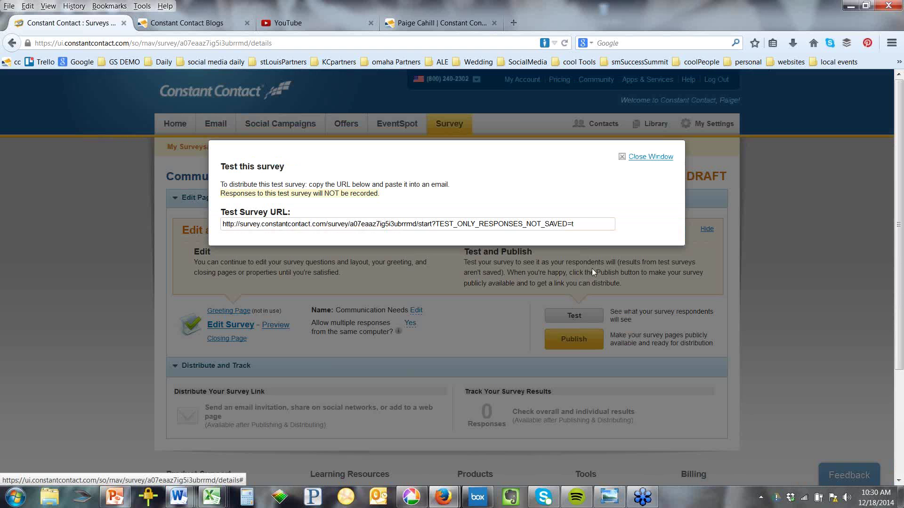
drag(576, 224, 222, 224)
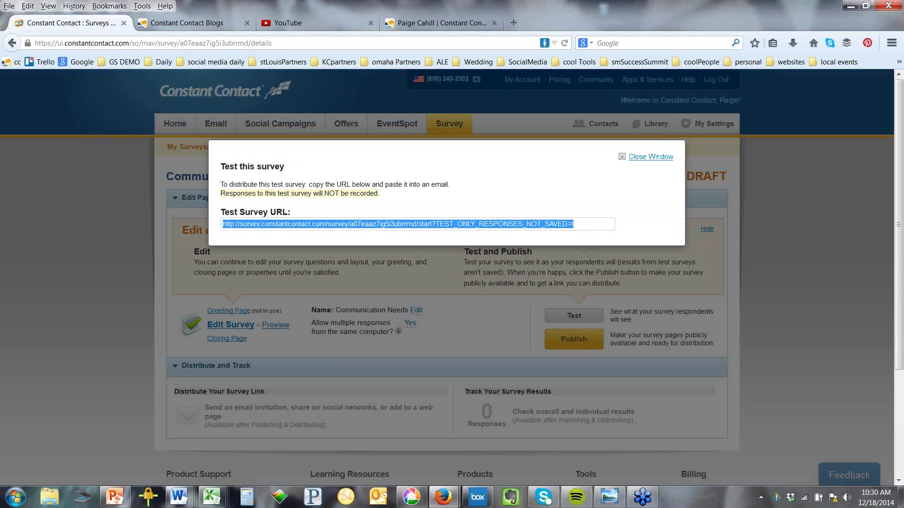
right_click(242, 224)
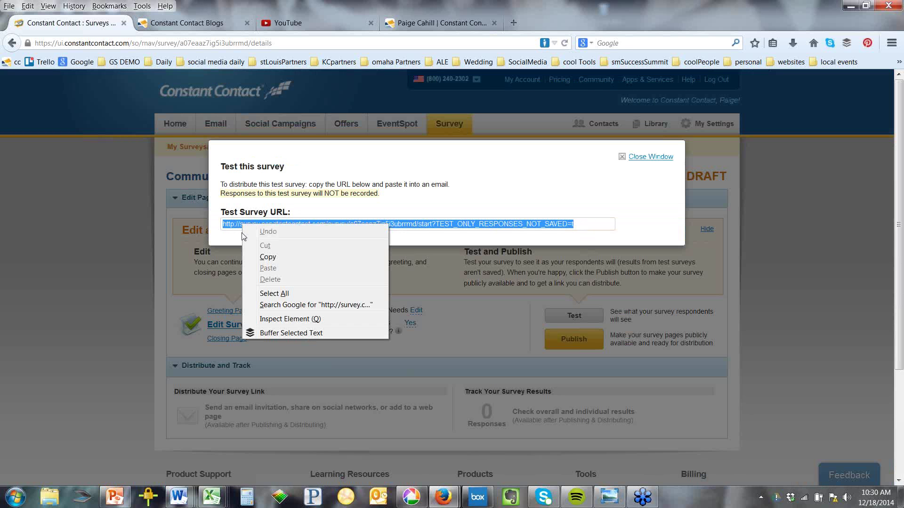
click(258, 261)
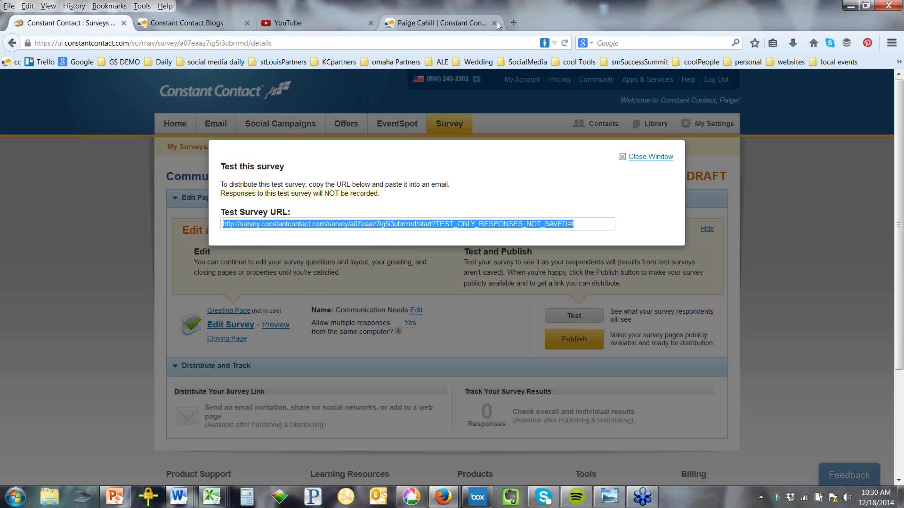
click(518, 21)
right_click(491, 45)
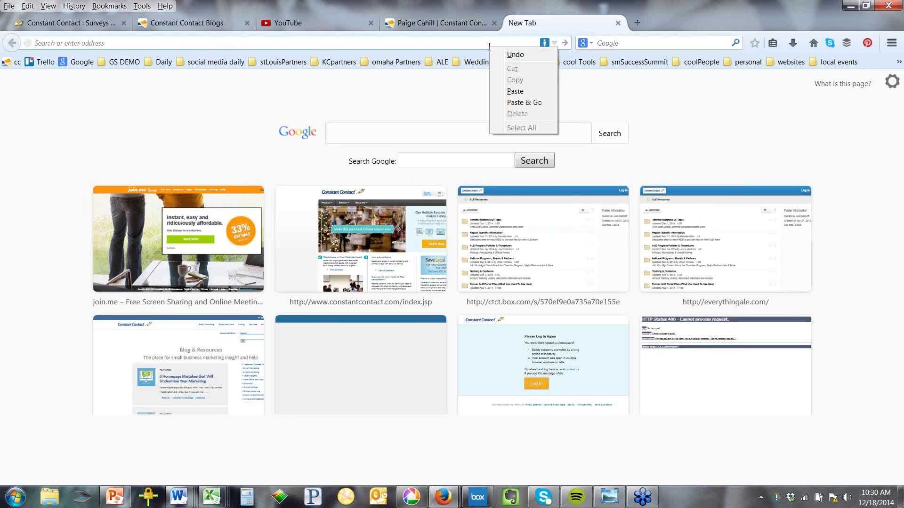
click(515, 91)
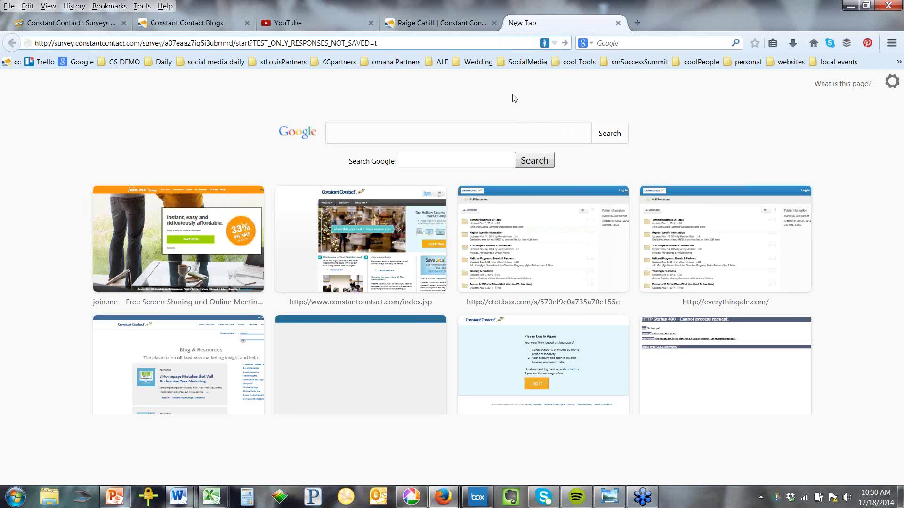
click(508, 67)
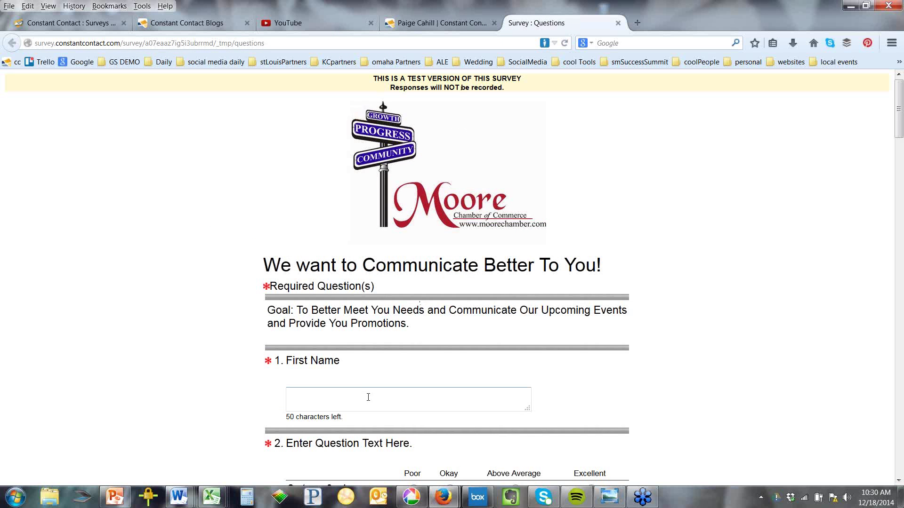
Step: Try the test survey by rating Customer Service Poor, Product Okay and Price Above Average, and look through the remaining questions
scroll(366, 400, down, 3)
scroll(365, 400, down, 1)
click(413, 358)
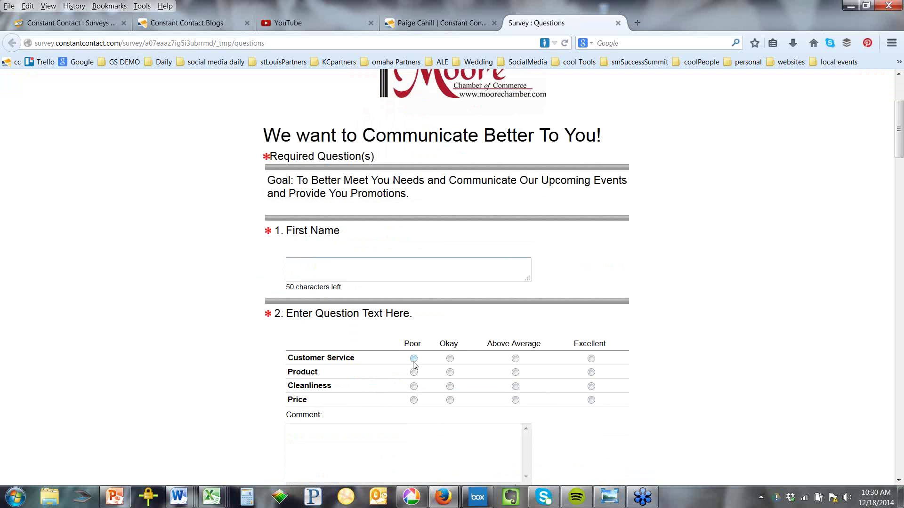
click(450, 372)
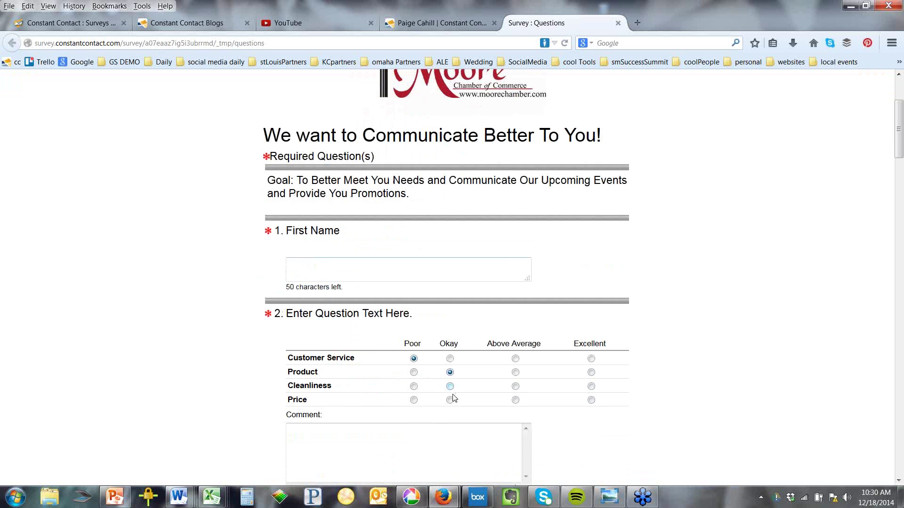
click(515, 400)
scroll(515, 407, down, 5)
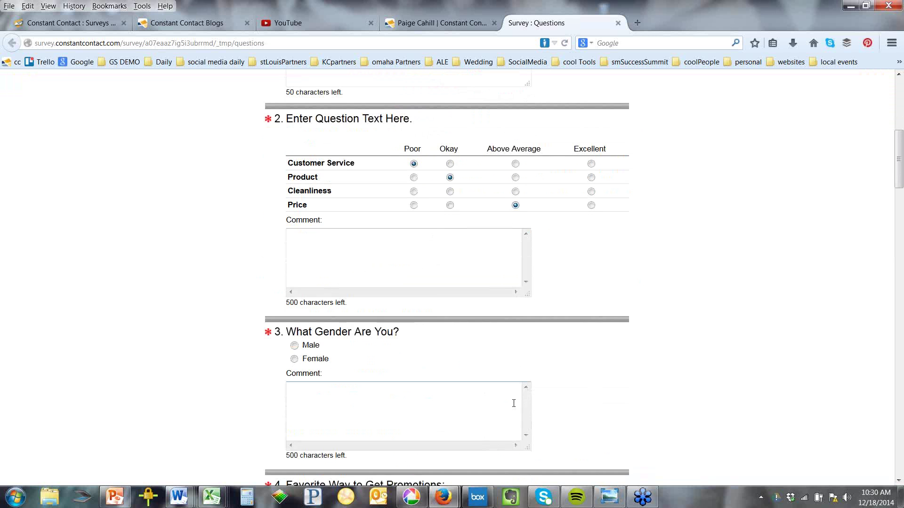
scroll(514, 402, down, 7)
scroll(514, 405, down, 3)
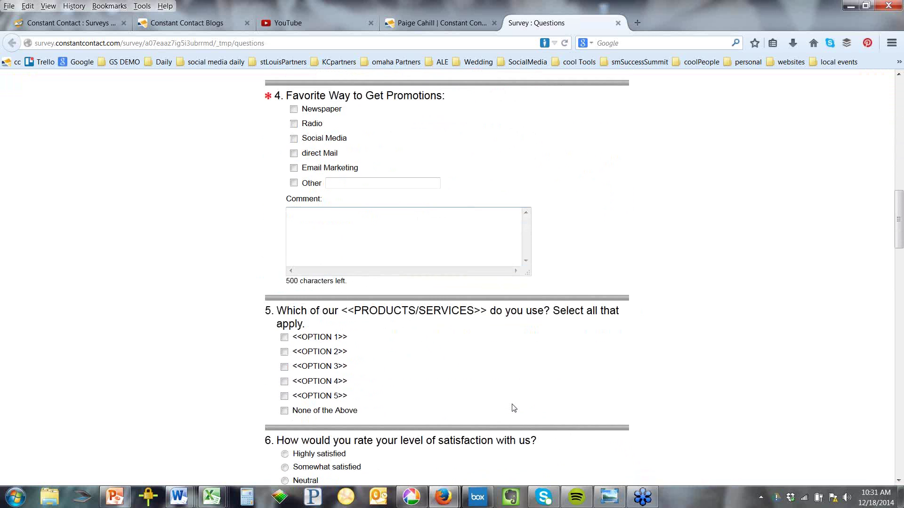
scroll(514, 408, up, 8)
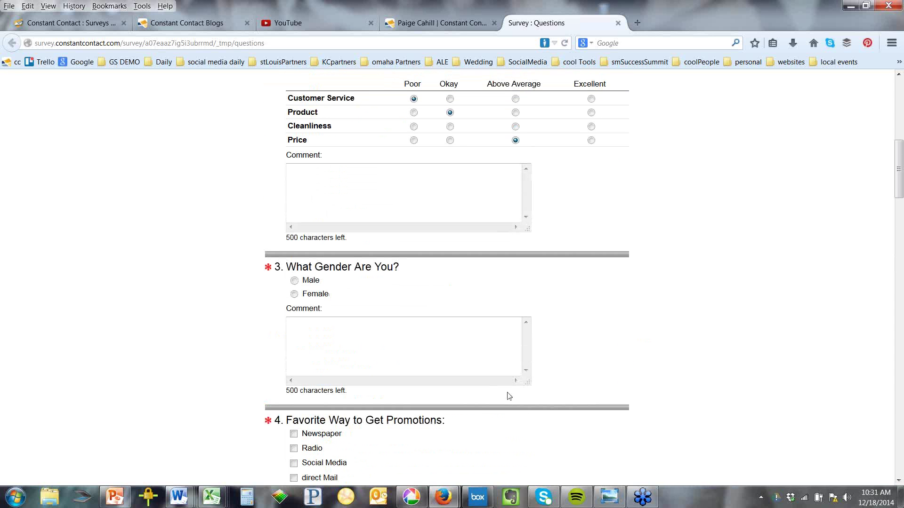
Step: Return to the survey's details page and dismiss the test survey URL window
click(79, 25)
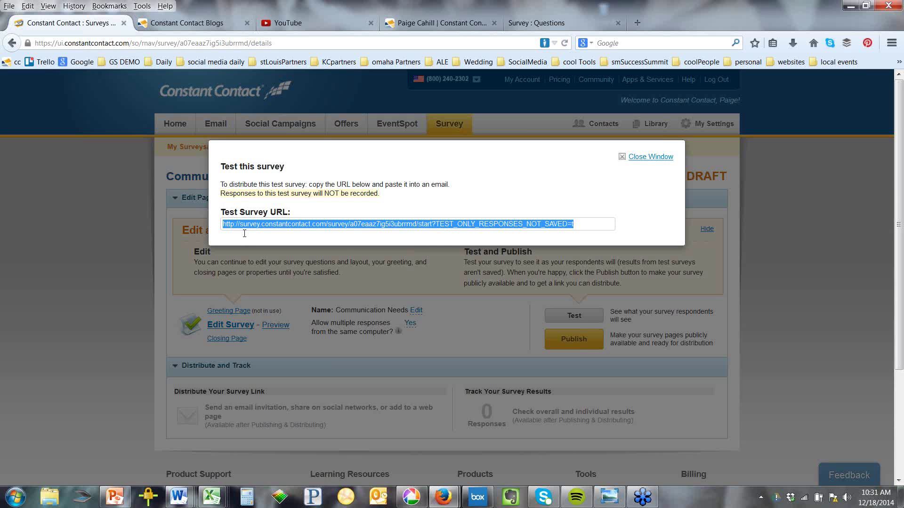
click(664, 160)
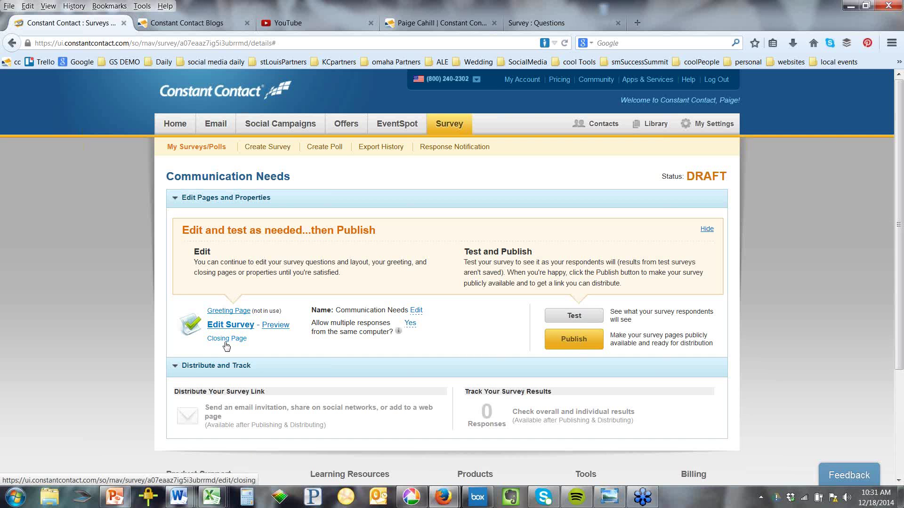
click(561, 320)
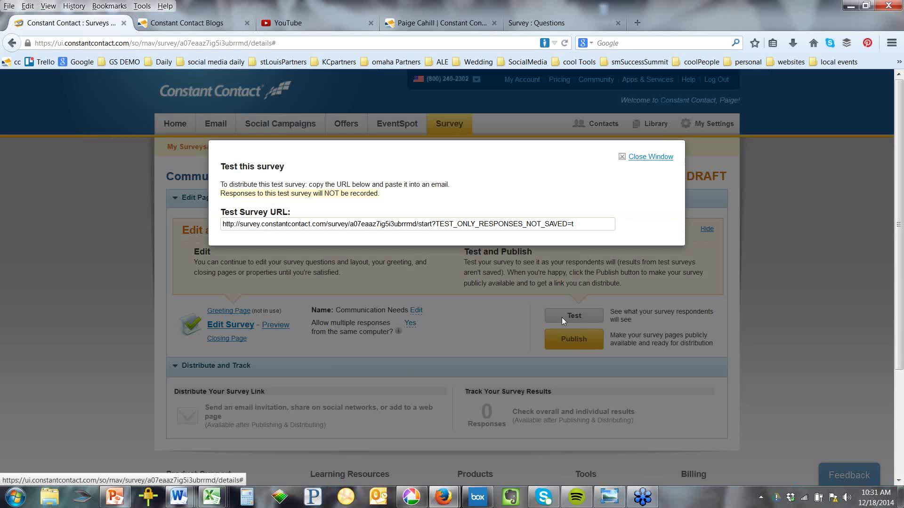
click(651, 158)
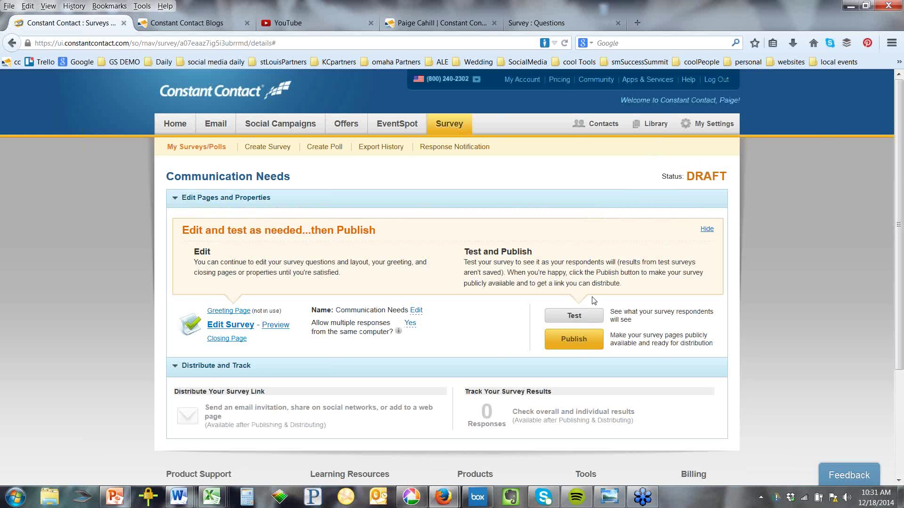
Step: Publish the Communication Needs survey pages and select the survey's URL for adding it to a webpage
click(585, 342)
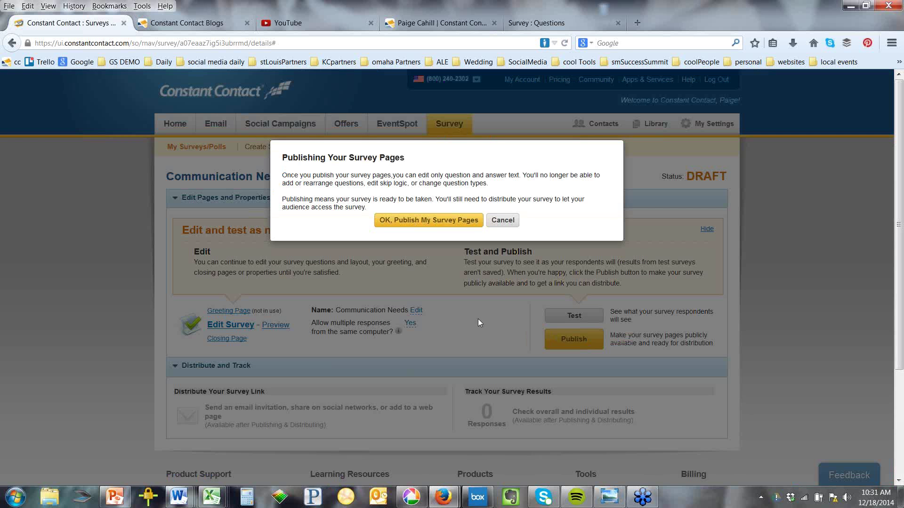
click(454, 222)
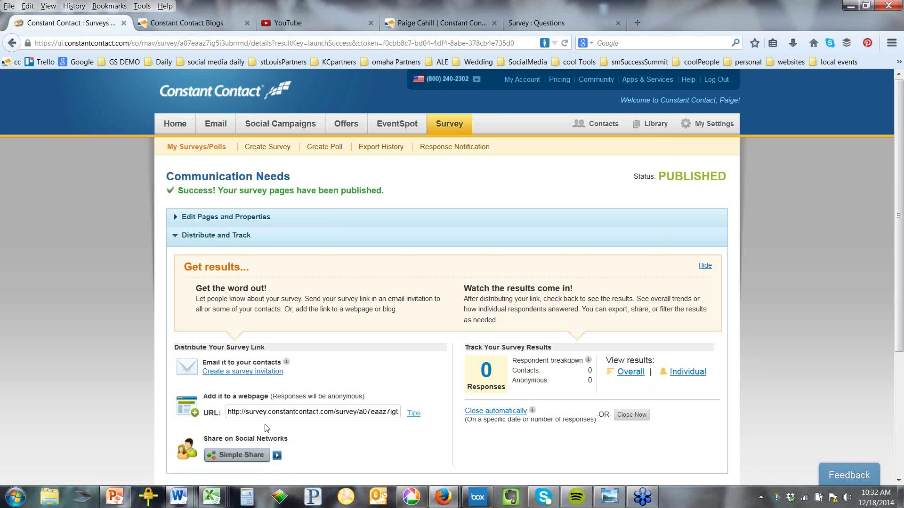
click(253, 413)
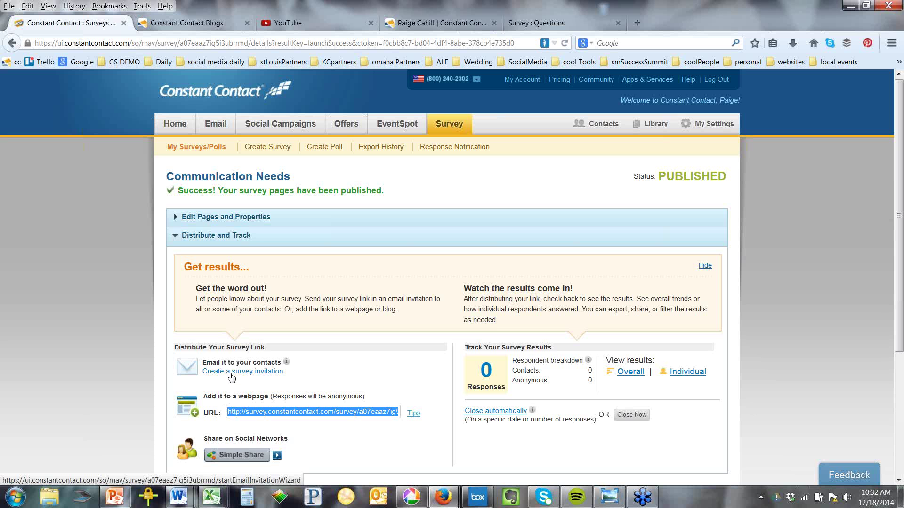
Step: Create a survey invitation email named "communication Survey2014" and continue to its message settings
click(231, 372)
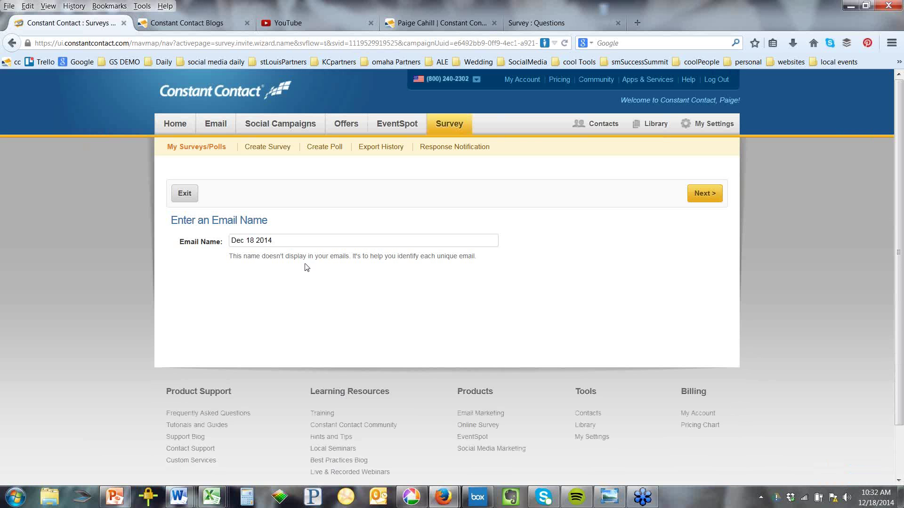
drag(293, 237, 216, 247)
text(communication Survey2014)
click(705, 194)
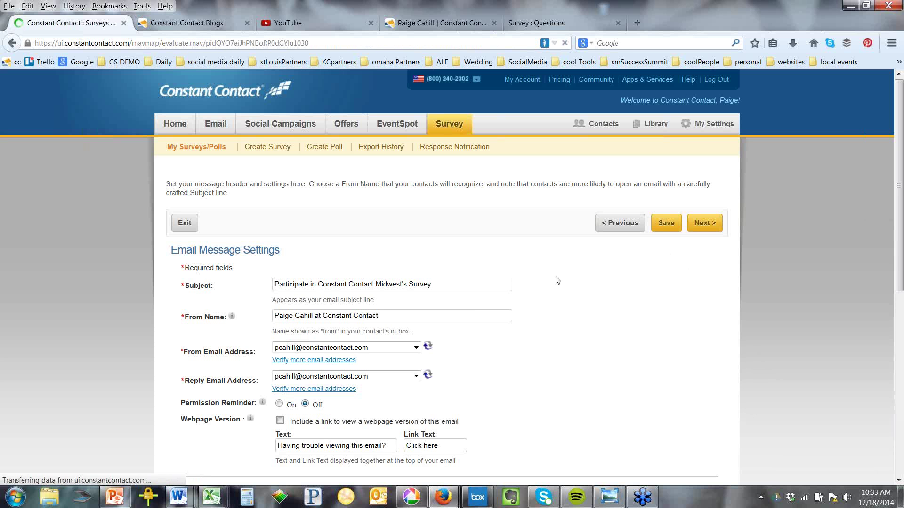
Step: Set the invitation email's subject to "Help Us Communicate Better"
drag(471, 285, 275, 286)
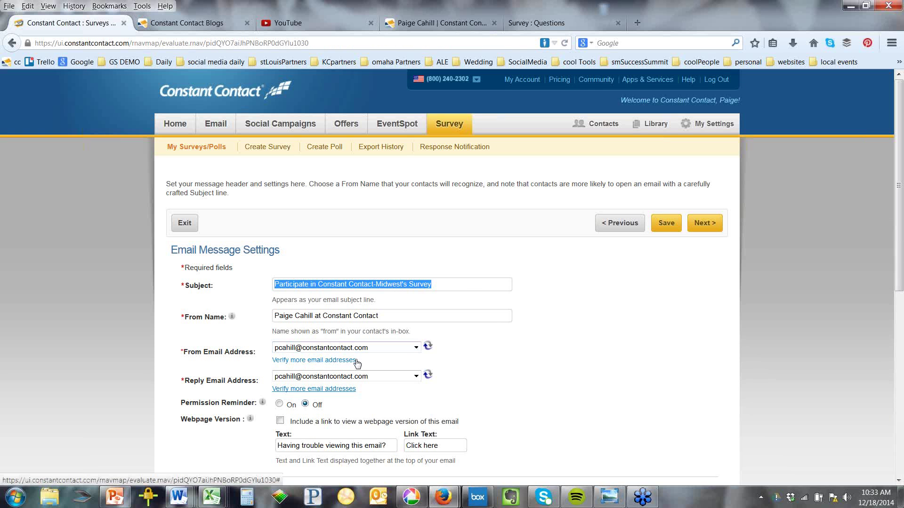
text(Help Us )
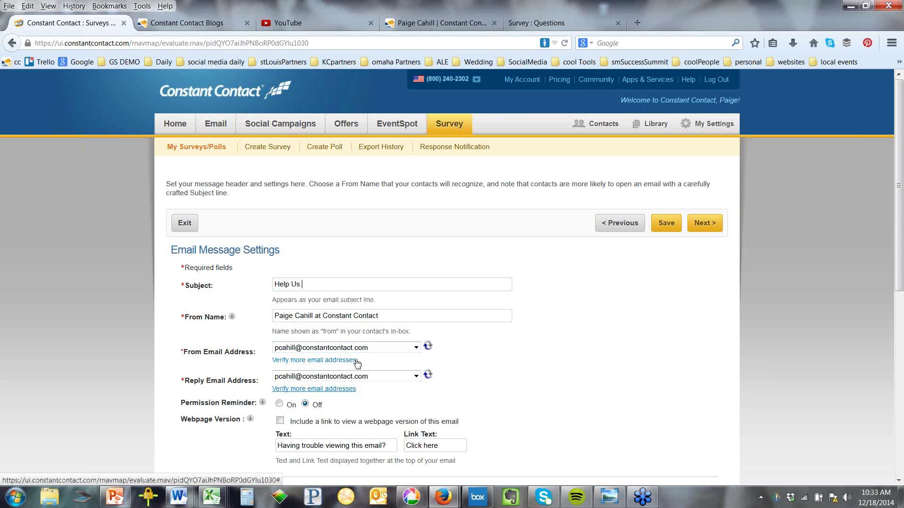
text(Communicate Beeter)
key(BackSpace)
key(BackSpace)
key(BackSpace)
key(BackSpace)
text(tter)
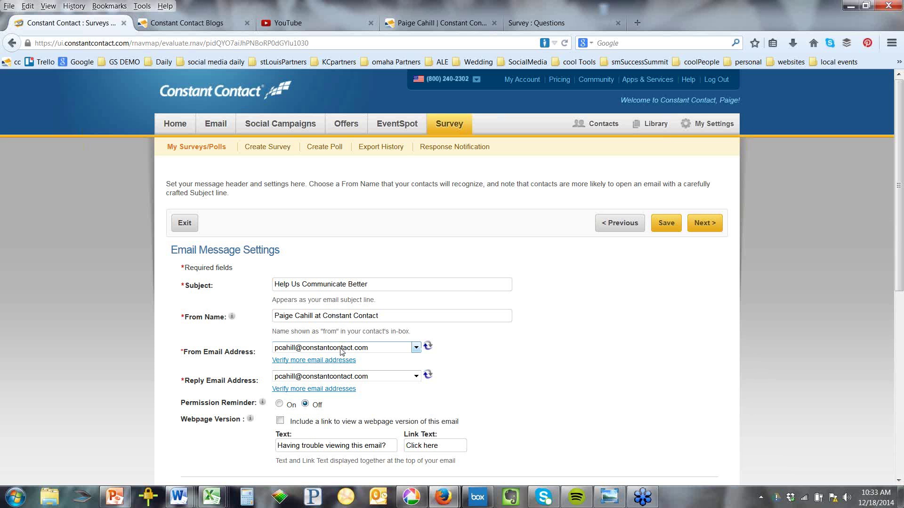
Step: Turn on the permission reminder for the invitation email and examine its reminder text
click(342, 378)
scroll(329, 386, down, 2)
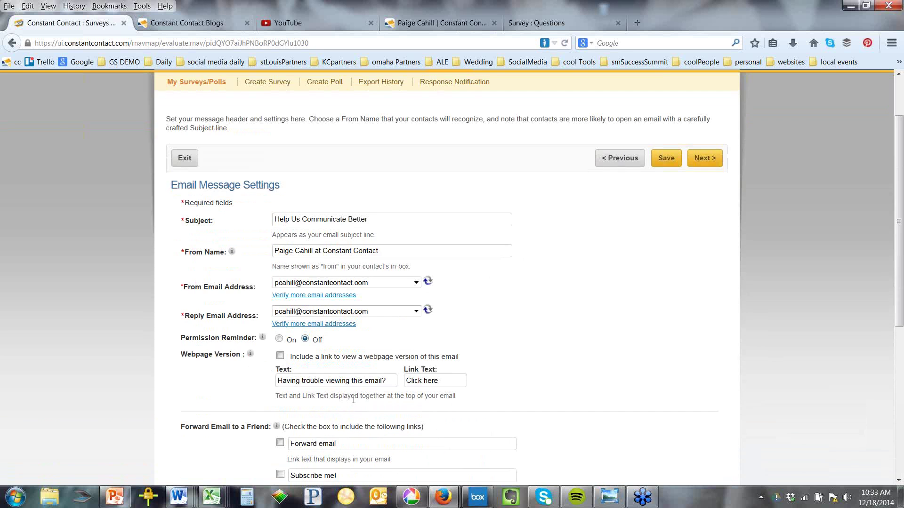
click(280, 339)
drag(276, 352, 342, 381)
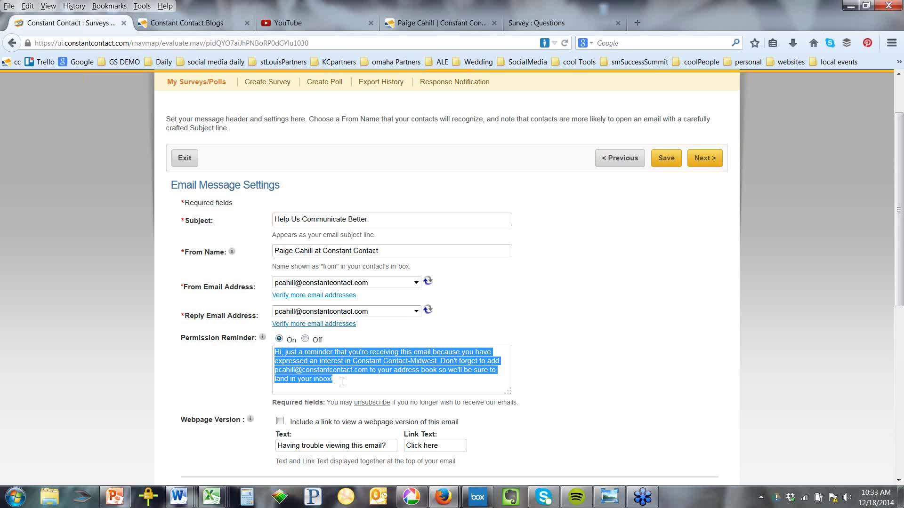
scroll(342, 382, down, 3)
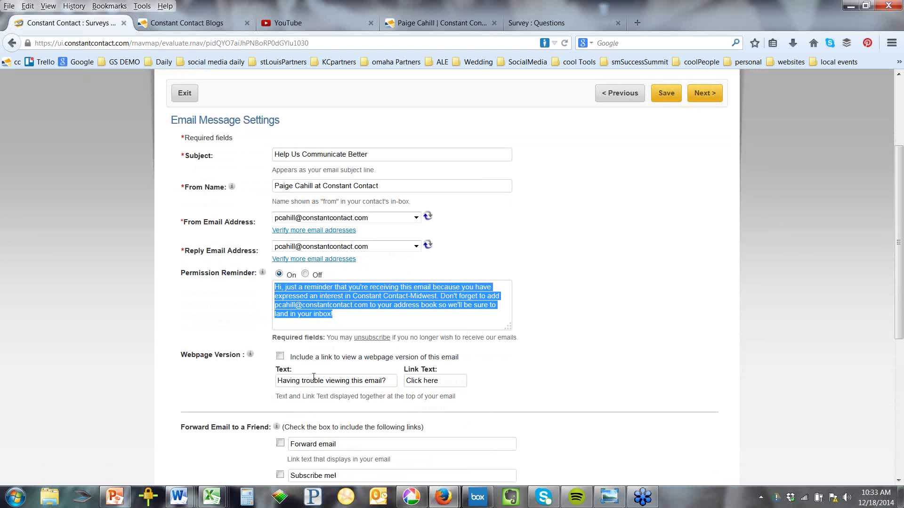
Step: Include a link to a webpage version of the invitation email and continue to its design
click(282, 358)
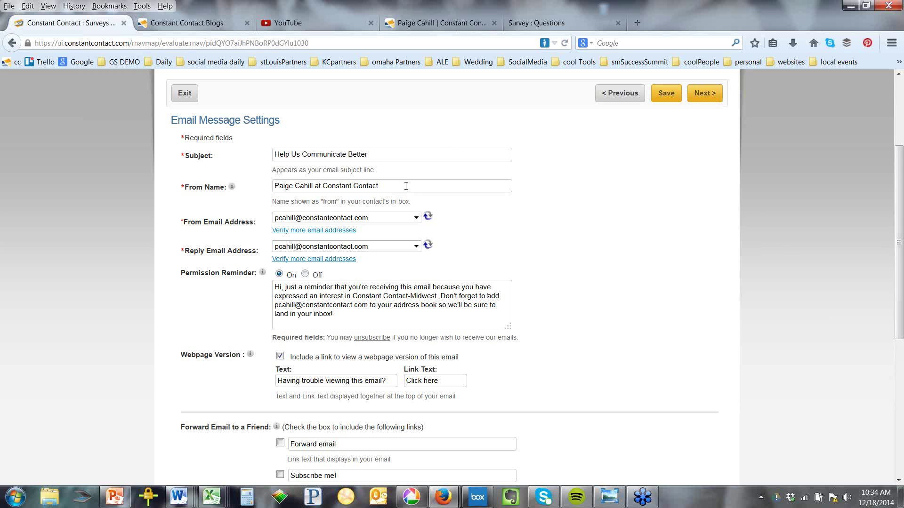
click(704, 103)
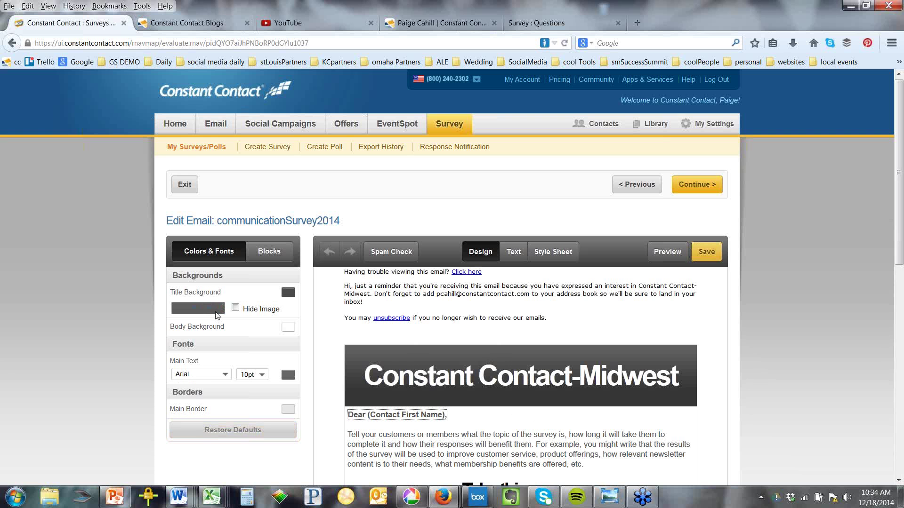
Step: Set the email's title background color to the standard blue #3366FF
scroll(226, 301, down, 2)
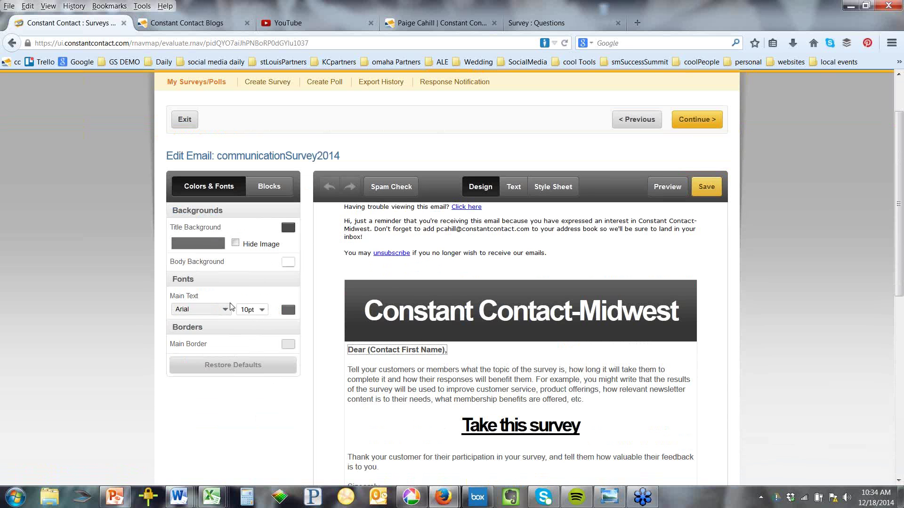
click(287, 229)
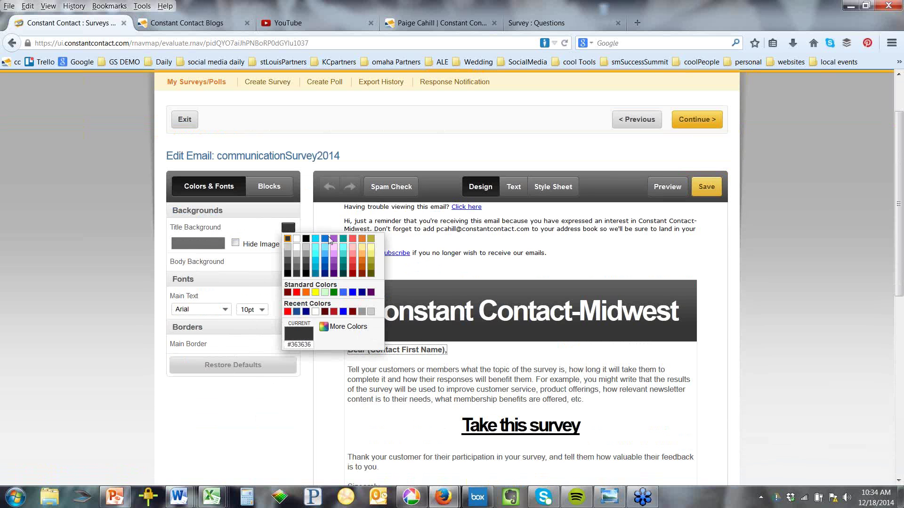
click(343, 292)
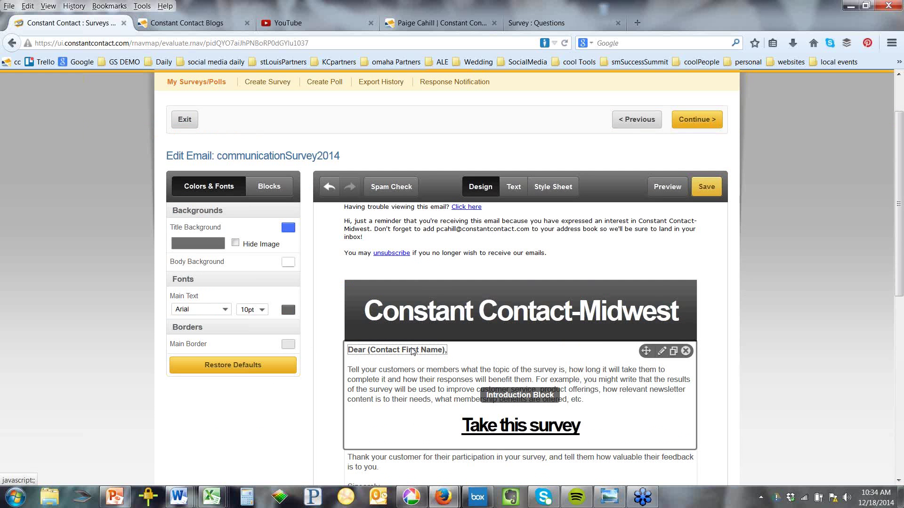
Step: Replace the heading text in the email's title block with "Communication Survey"
scroll(456, 179, down, 3)
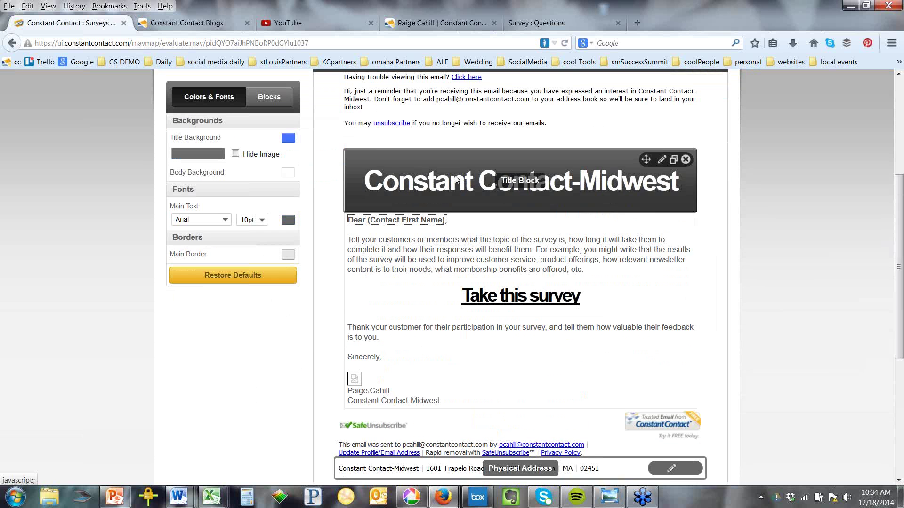
click(455, 177)
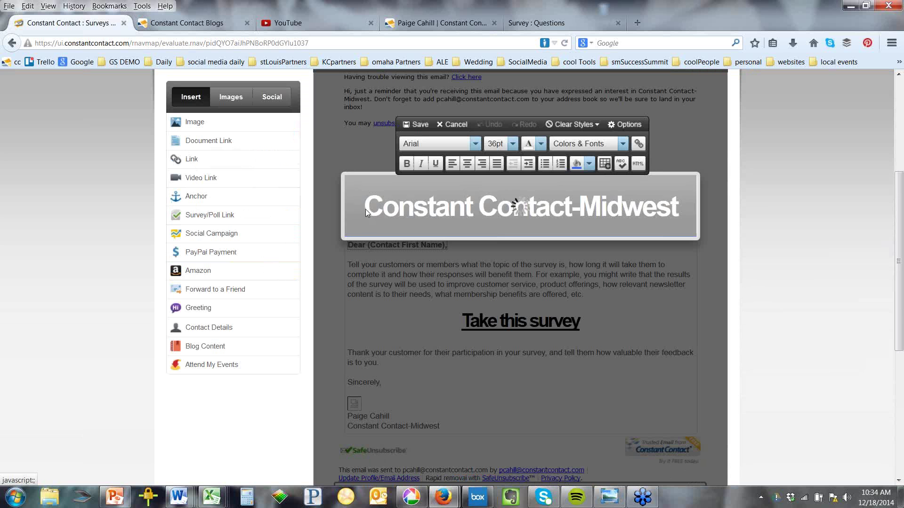
drag(365, 208, 745, 209)
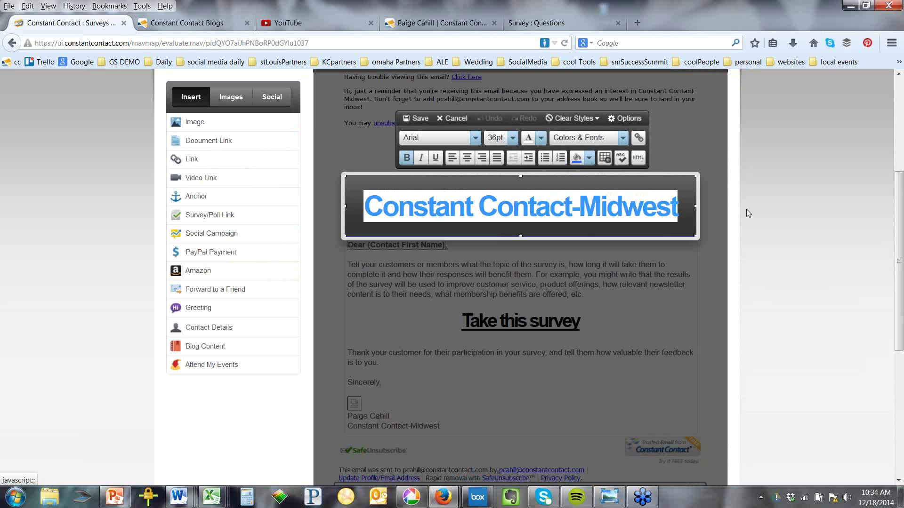
text(Communication)
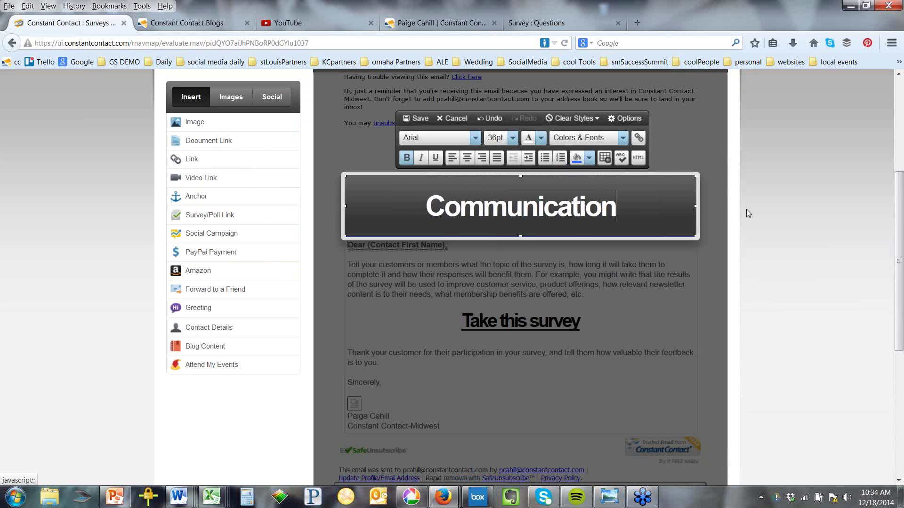
text( Survey)
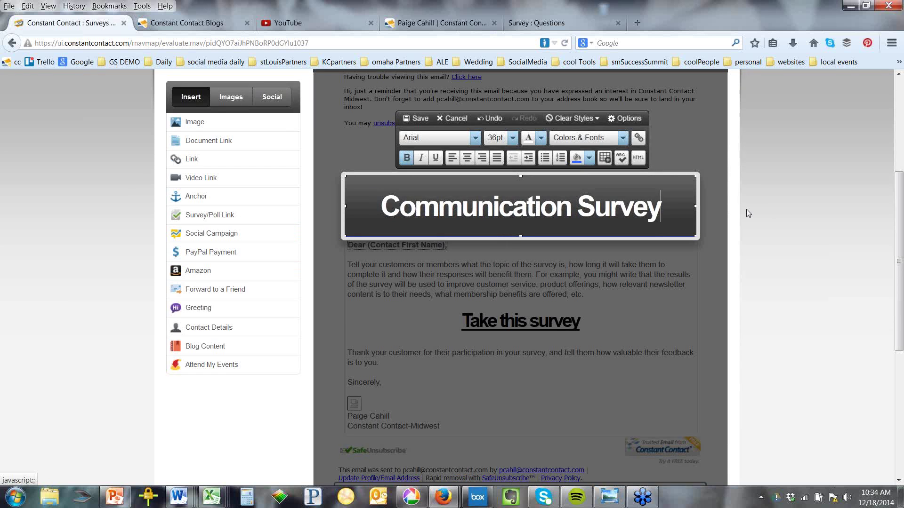
Step: Set the title block's background fill to white and save the block
click(589, 158)
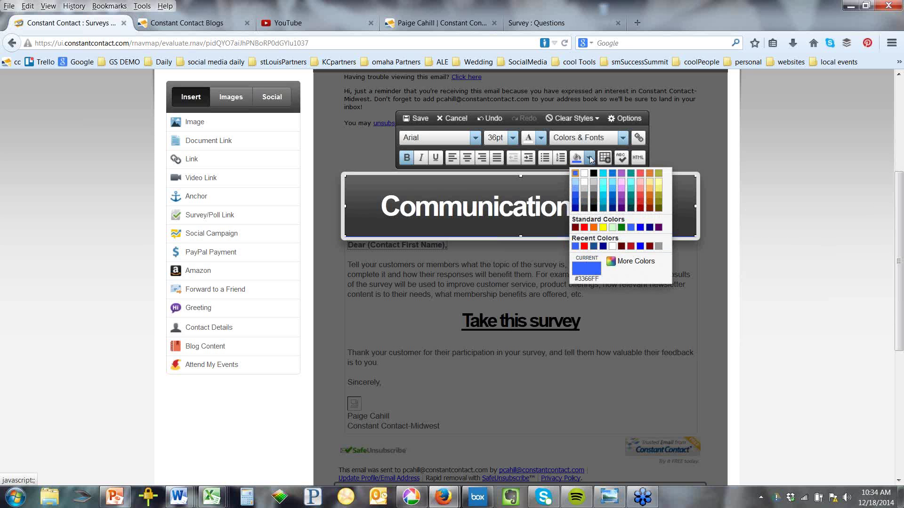
click(586, 176)
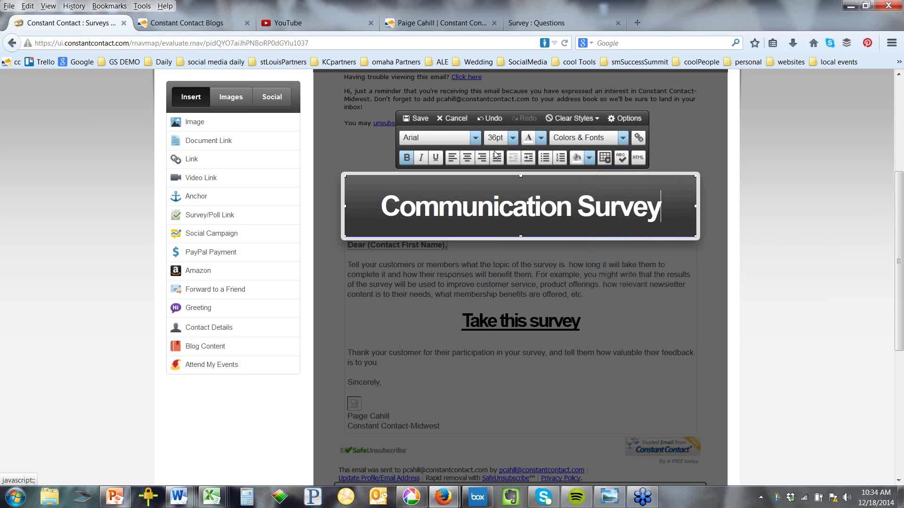
click(419, 121)
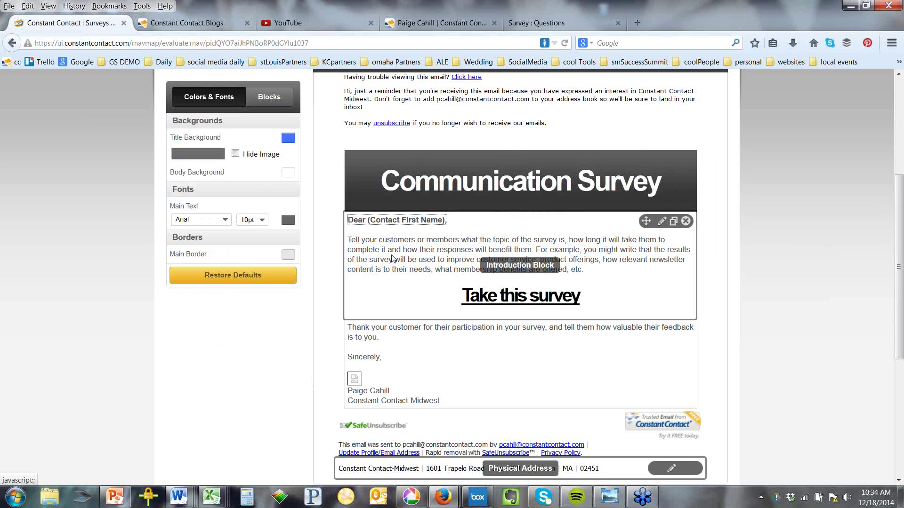
Step: Open the introduction block to examine its greeting and placeholder text, and close the block editor
click(377, 255)
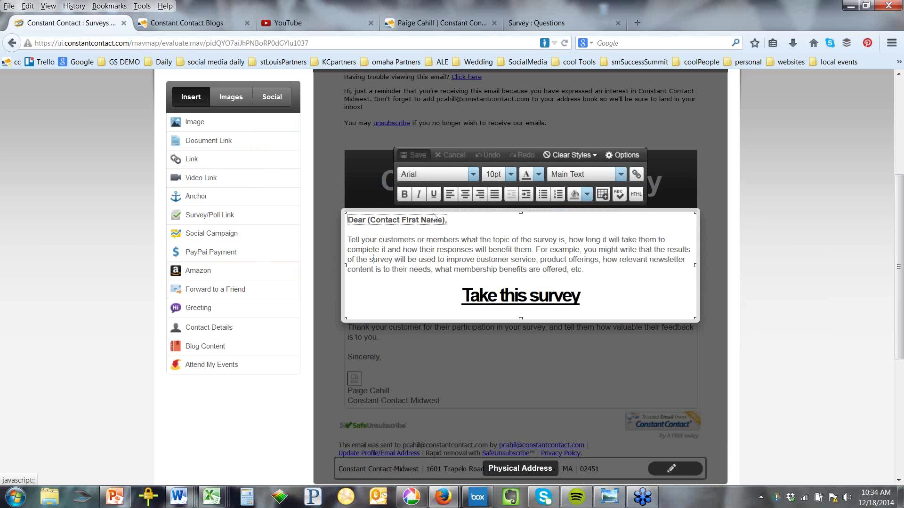
click(414, 154)
Step: Preview the invitation email, examine the survey page behind its "Take this survey" link, and close the preview
scroll(485, 355, up, 5)
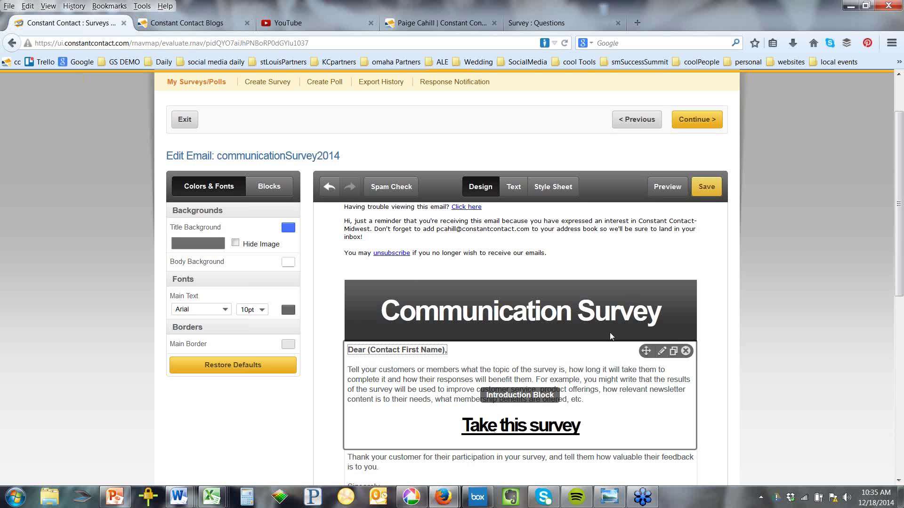
click(667, 186)
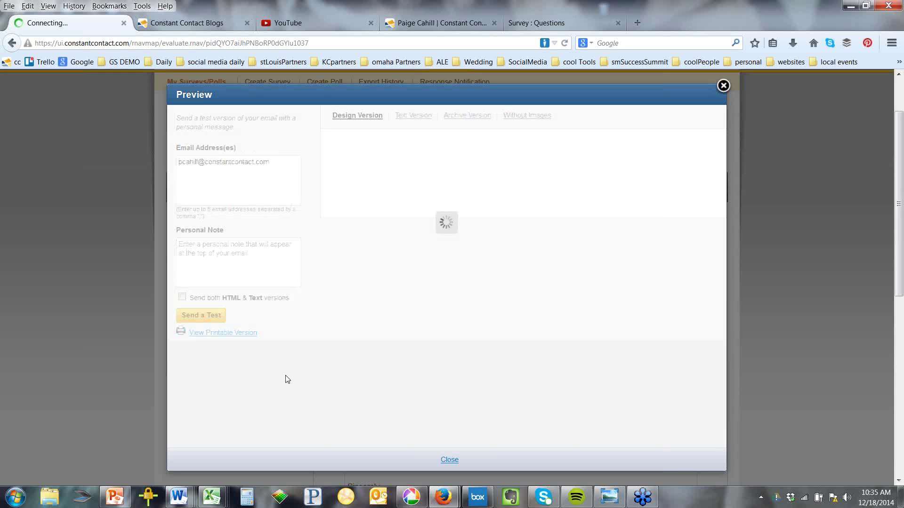
click(276, 166)
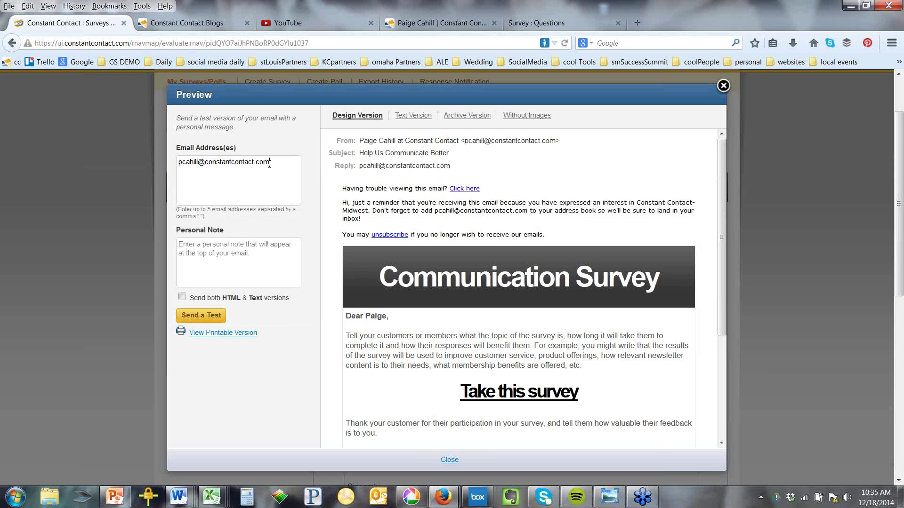
text(,)
click(495, 400)
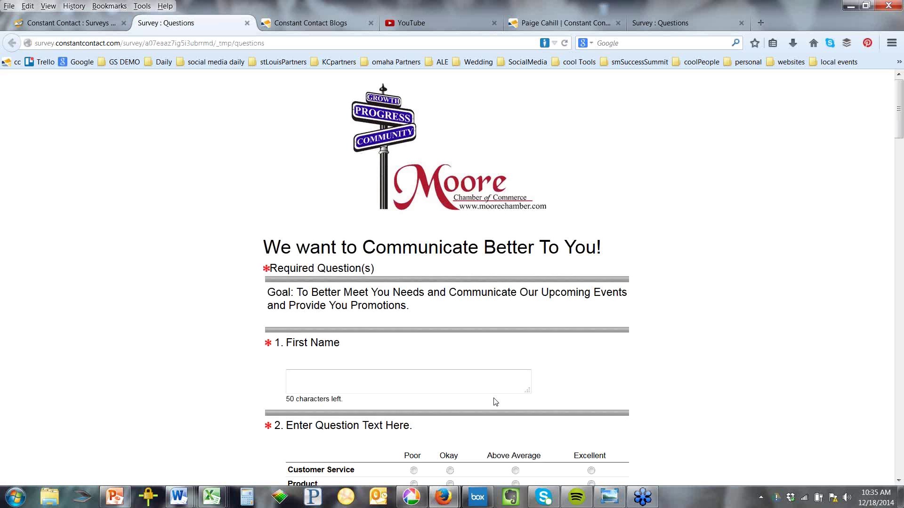
scroll(495, 401, down, 5)
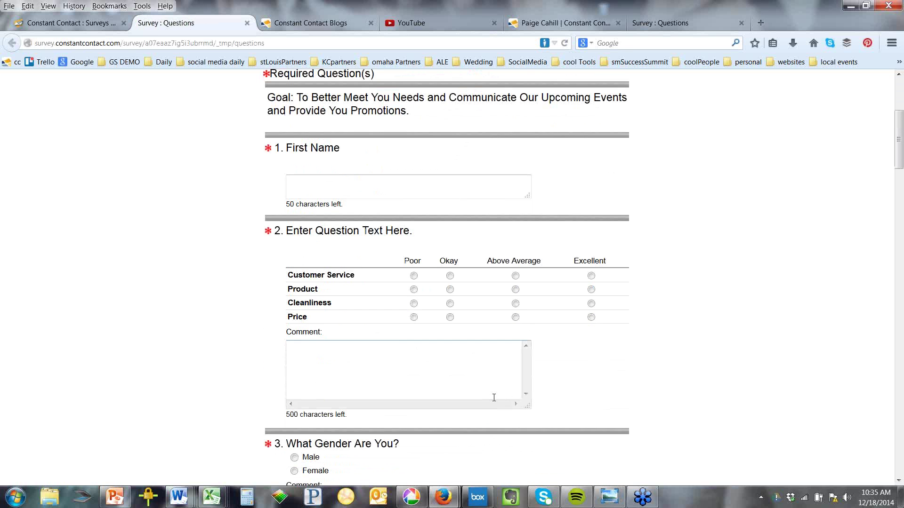
scroll(493, 398, up, 5)
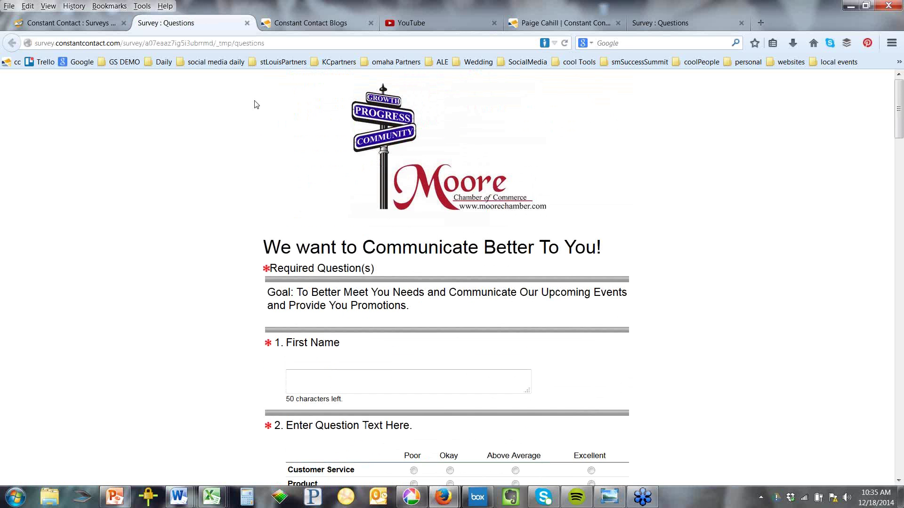
click(247, 24)
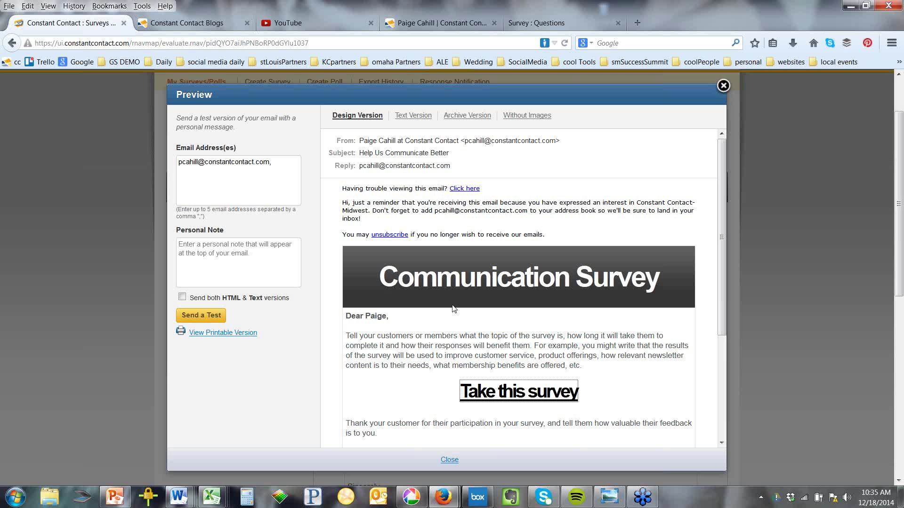
click(722, 86)
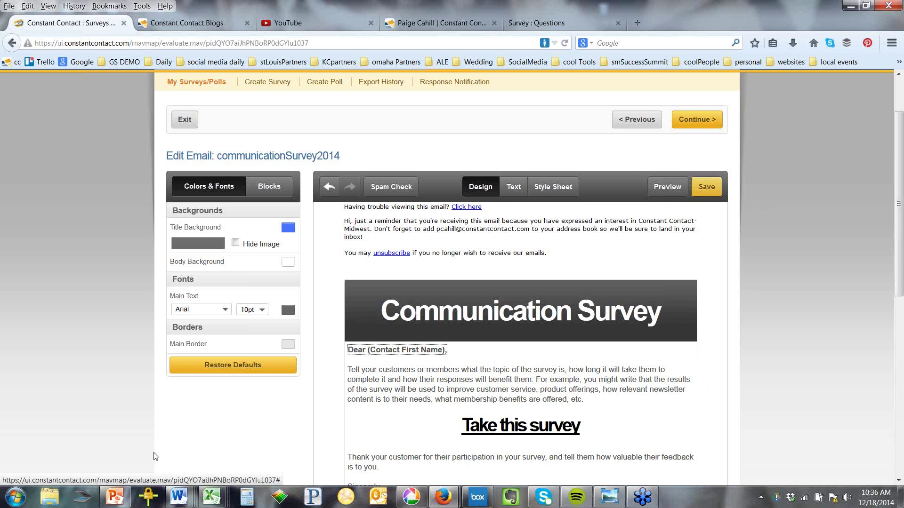
Step: Switch to the Constant Contact blog pages and examine the organizer's upcoming events and workshop request form
click(189, 25)
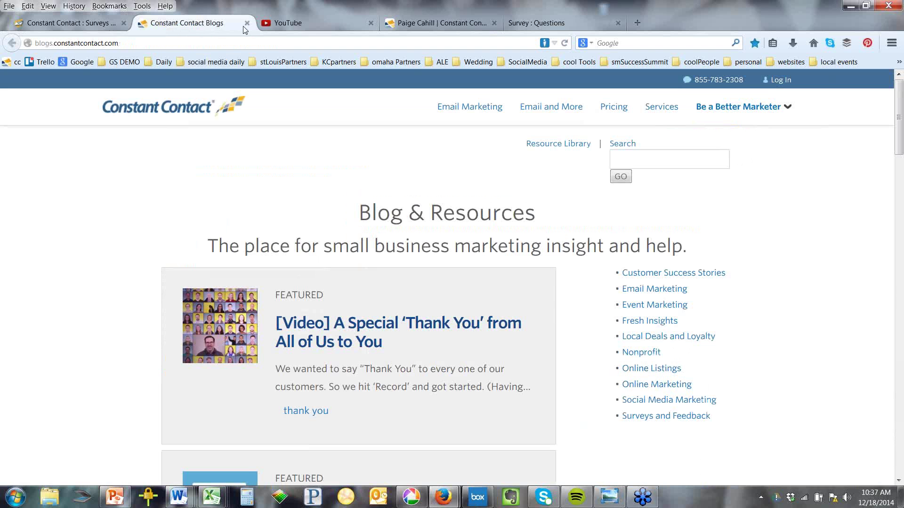
click(425, 24)
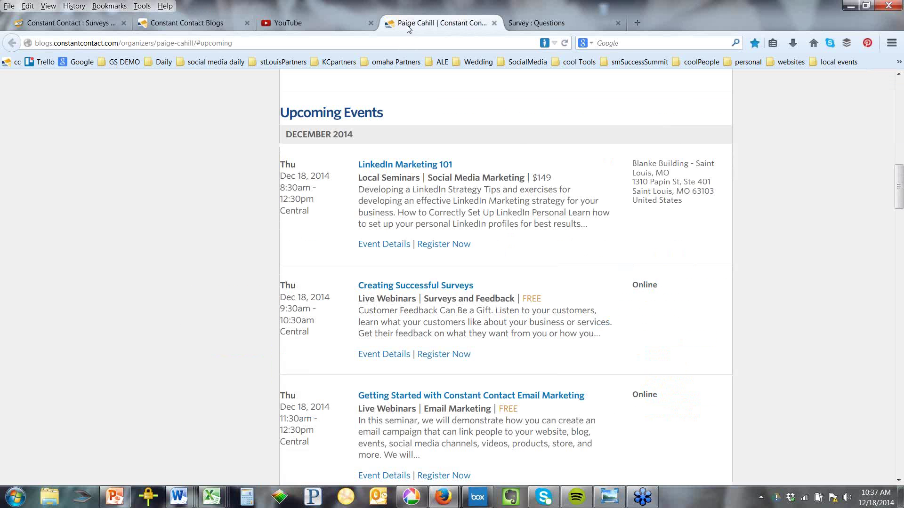
scroll(376, 265, down, 1)
scroll(376, 266, down, 7)
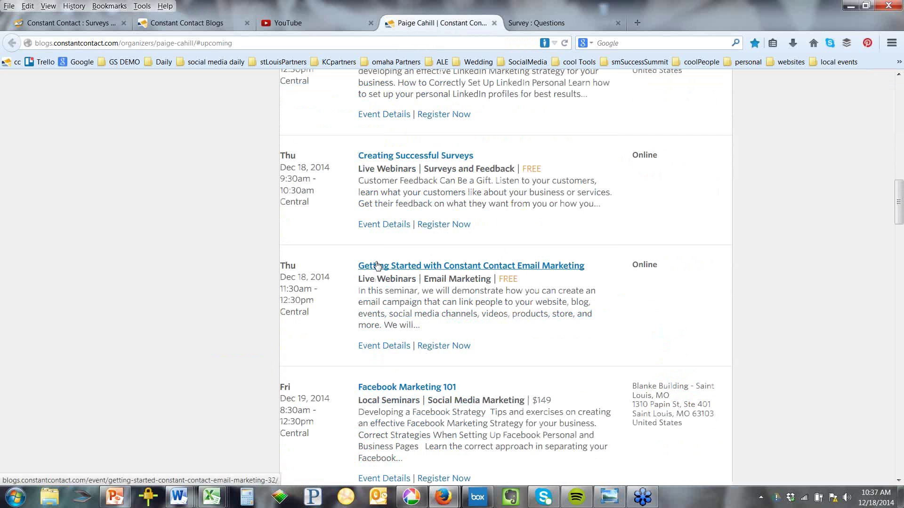
scroll(378, 265, up, 8)
scroll(378, 265, up, 14)
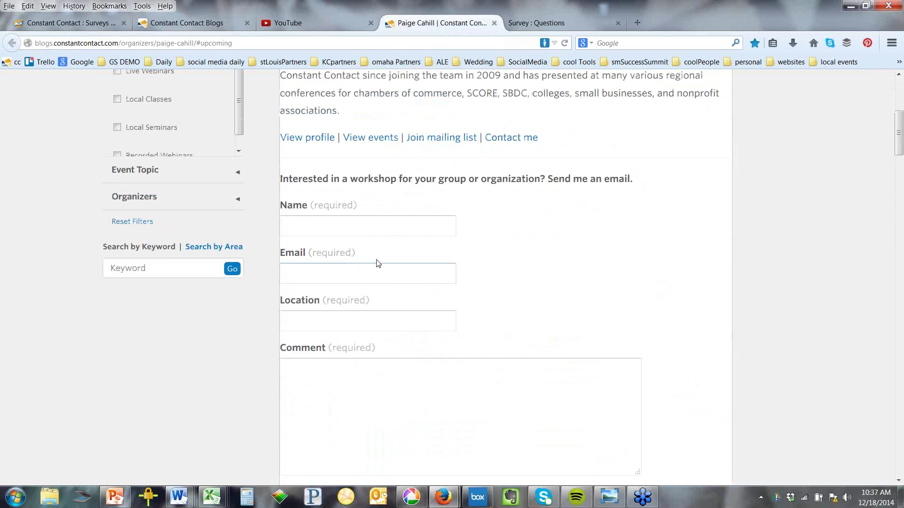